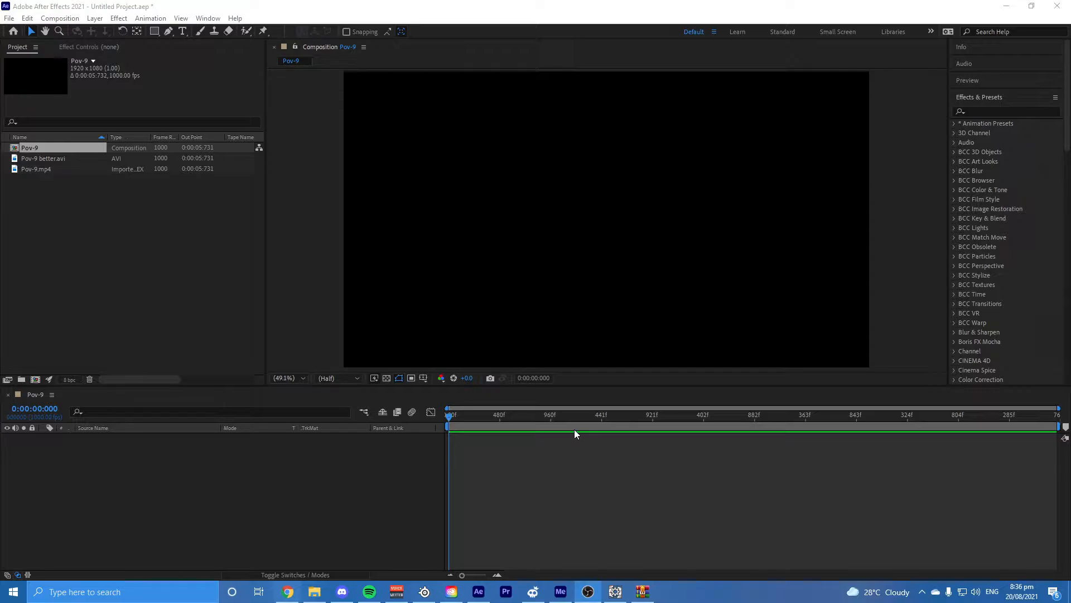
Step: Switch to Chrome, show the Lumberjack by 10 Editors YouTube video and read its description for the 600FPS BO2 clips link
click(288, 591)
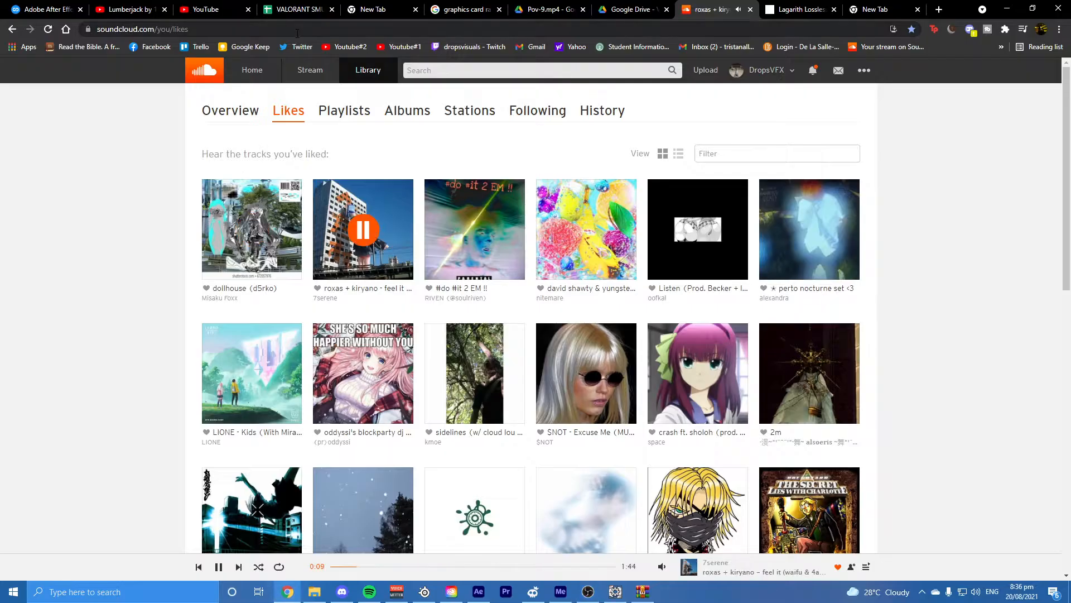
click(212, 9)
click(124, 6)
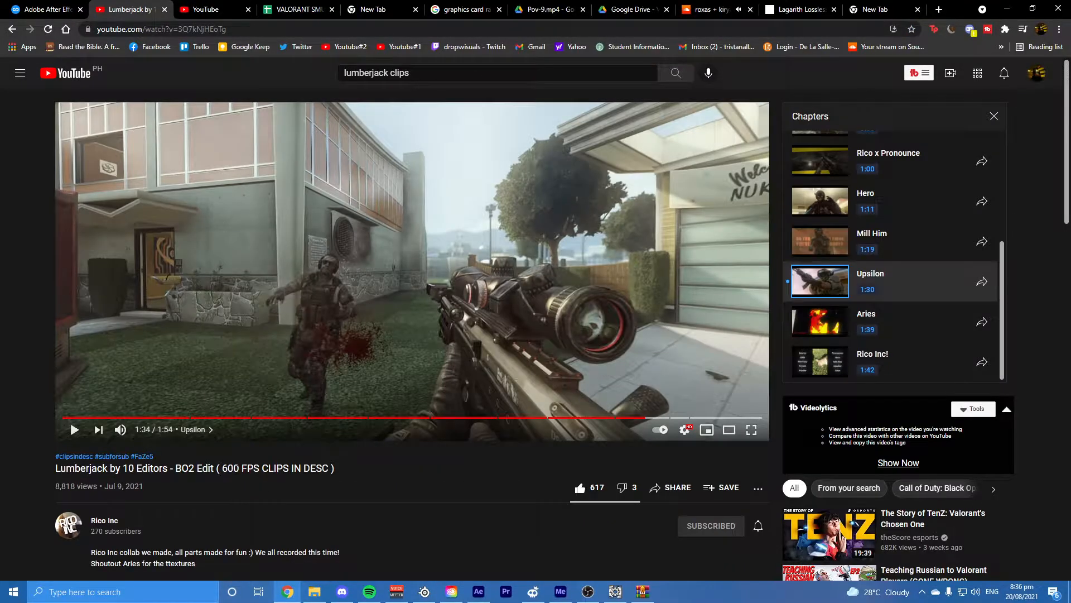
drag(222, 468, 328, 469)
click(400, 476)
scroll(209, 484, down, 3)
click(121, 422)
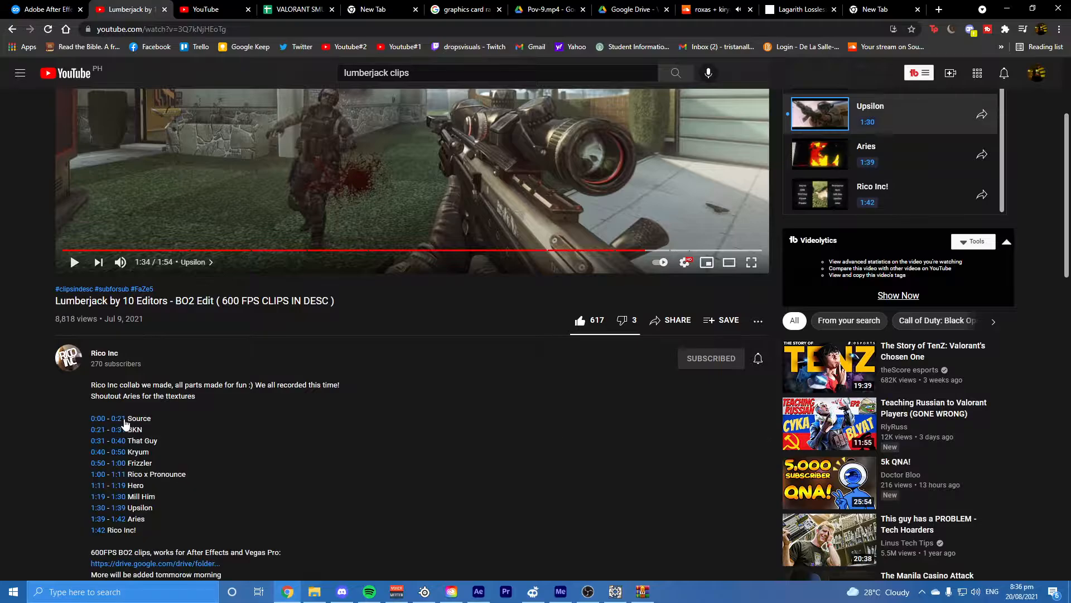
click(121, 421)
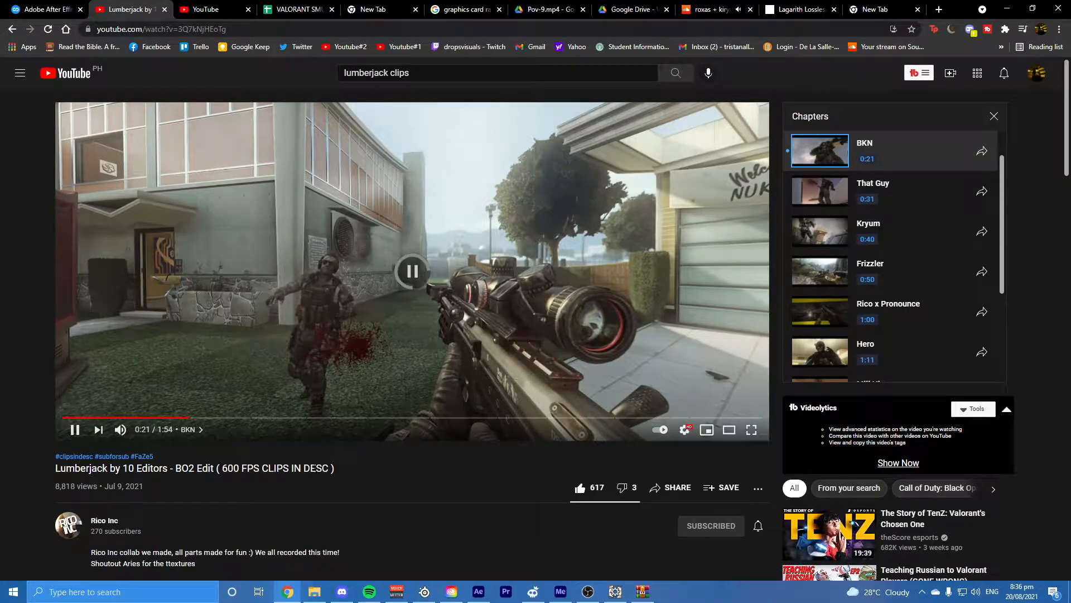
scroll(280, 454, down, 9)
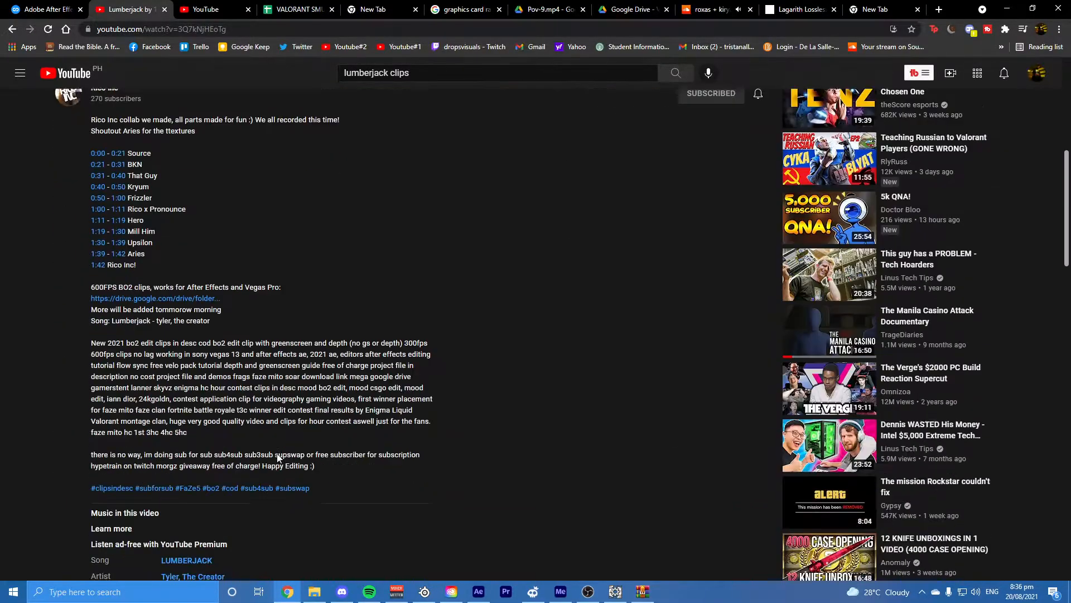
Step: Open the linked Rico Inc Clips Google Drive folder, inspect the upsilon clips archive's details, and return to After Effects
click(153, 234)
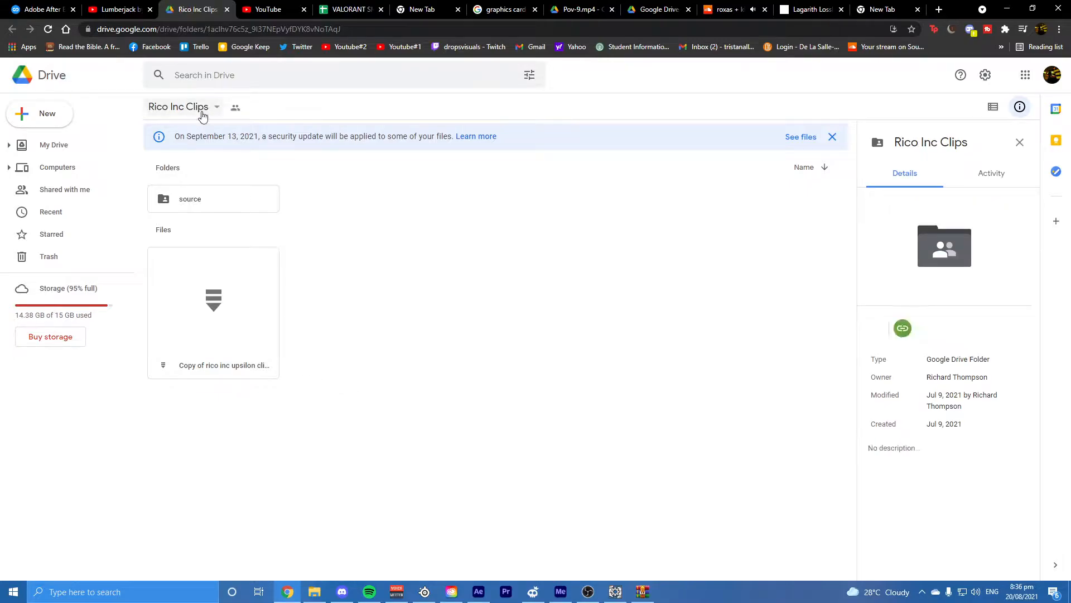
click(226, 330)
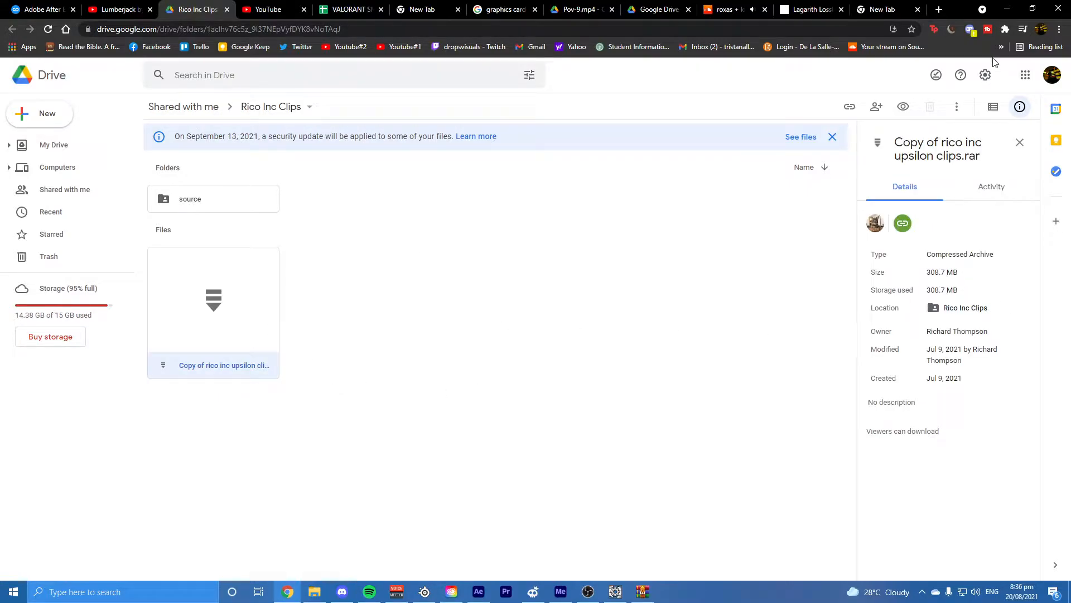
click(1007, 9)
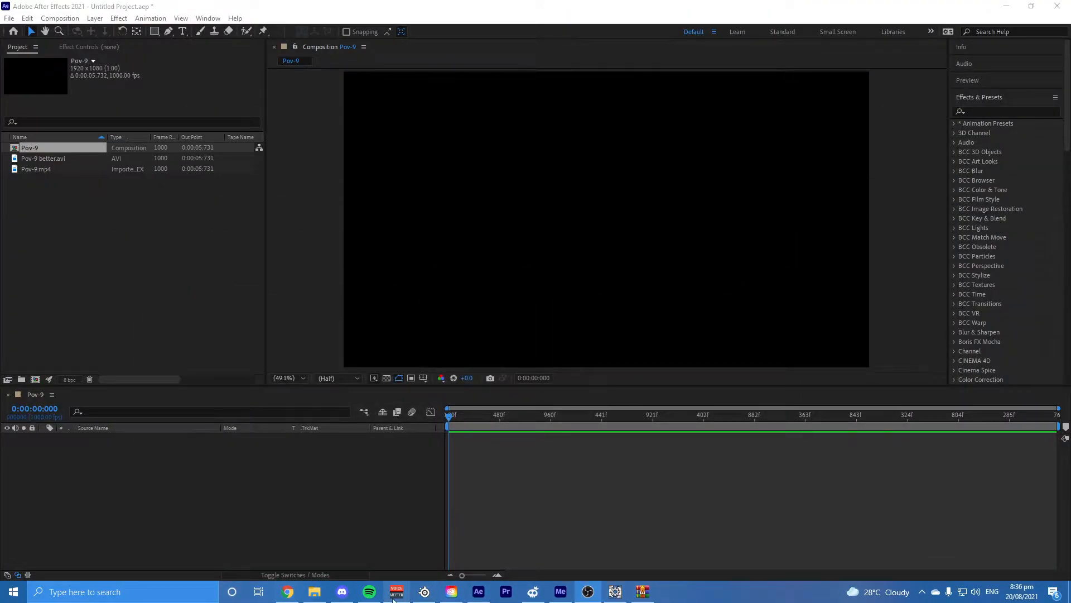
Step: Import pov1.m4v from File Explorer into the Pov-9 composition's timeline and preview it
click(314, 592)
drag(644, 227, 550, 531)
key(space)
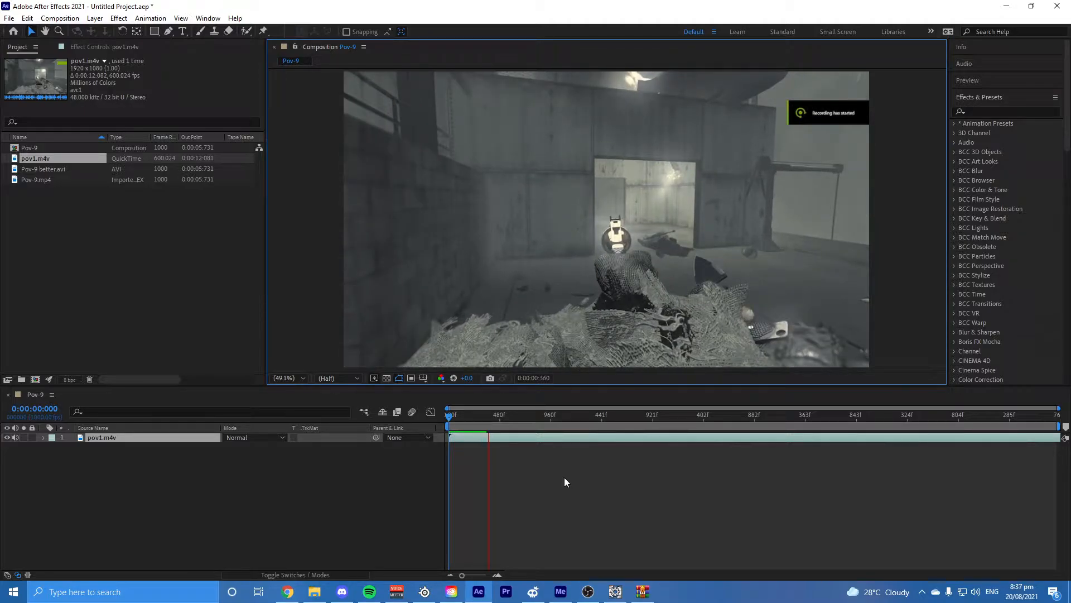
Step: End the Pov-9 work area at about 1.86 seconds and preview the pov1.m4v clip within it
drag(510, 420, 482, 423)
click(647, 419)
key(n)
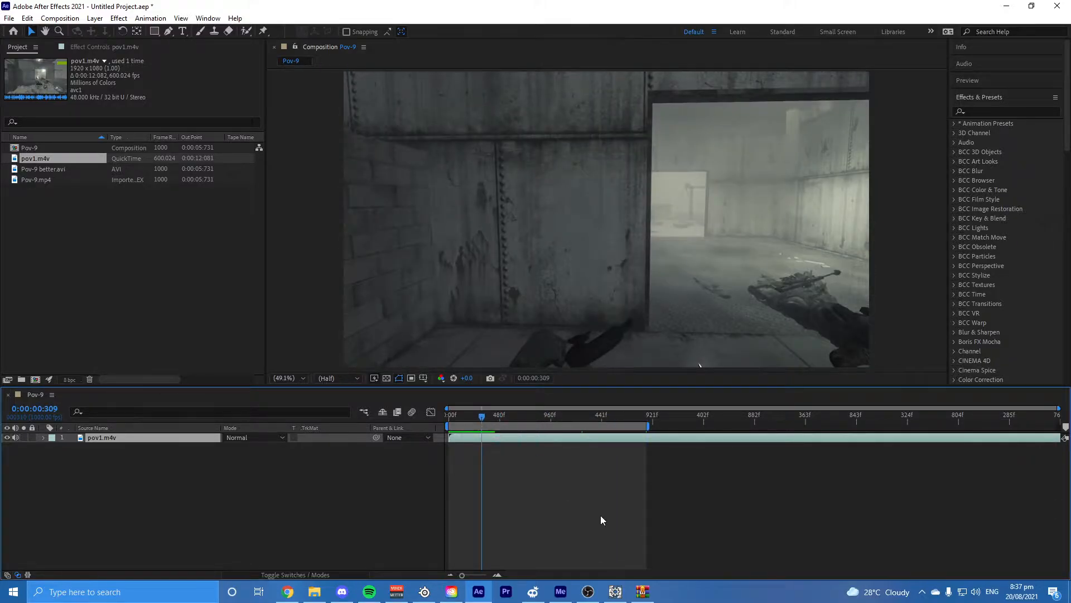
key(space)
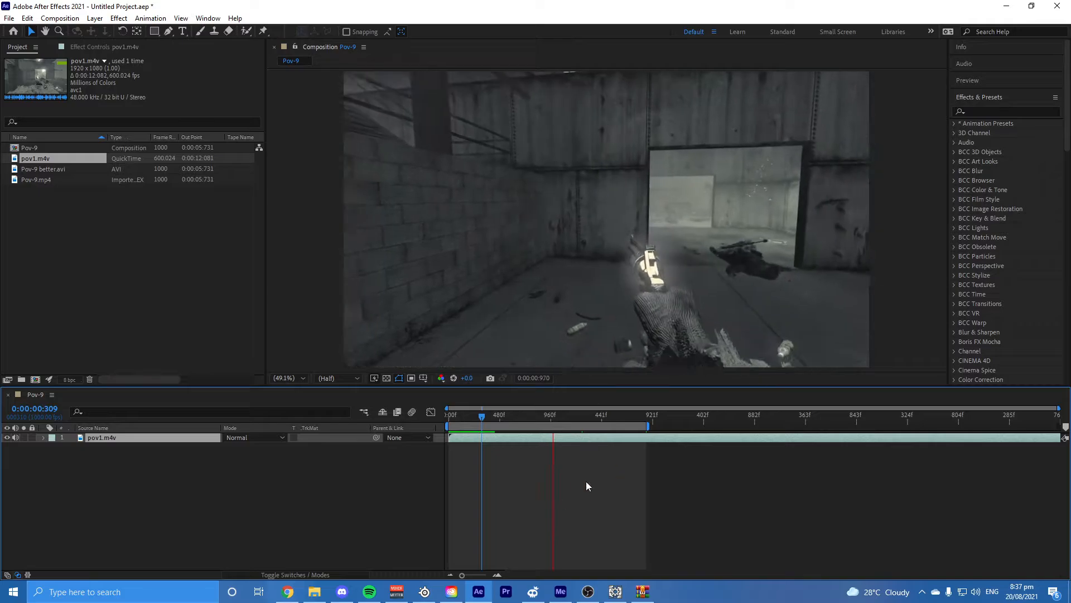
drag(560, 416, 605, 424)
Step: Set the Pov-9 composition's frame rate to 23.976 frames per second
click(59, 18)
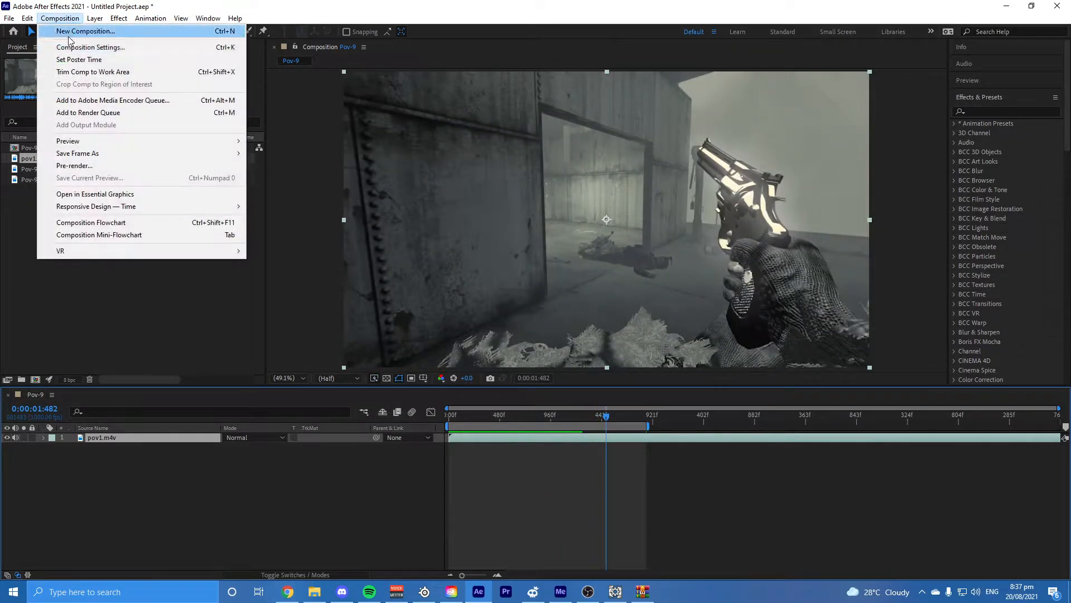
click(92, 43)
click(485, 280)
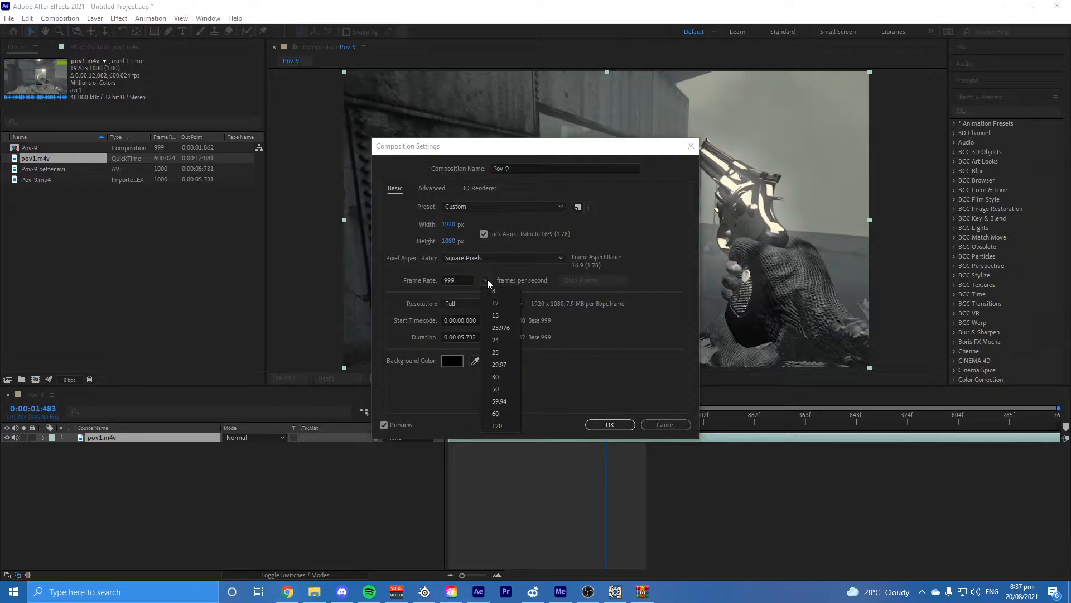
click(501, 331)
click(605, 423)
Step: Preview the pov1.m4v clip at the composition's 23.976 fps, starting from around the one-second mark
drag(607, 416, 528, 419)
click(592, 438)
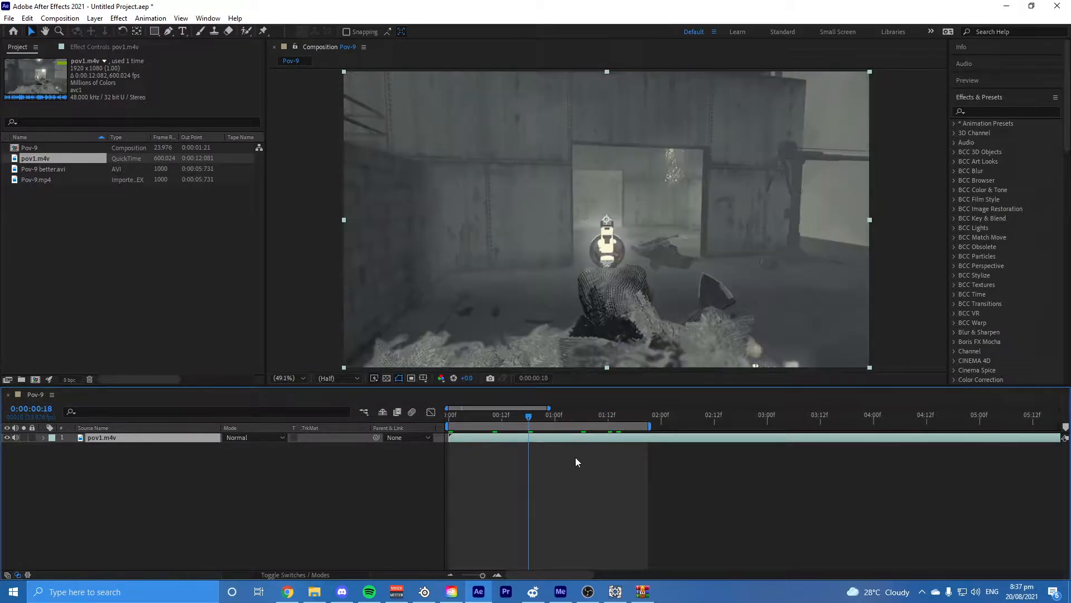
click(571, 484)
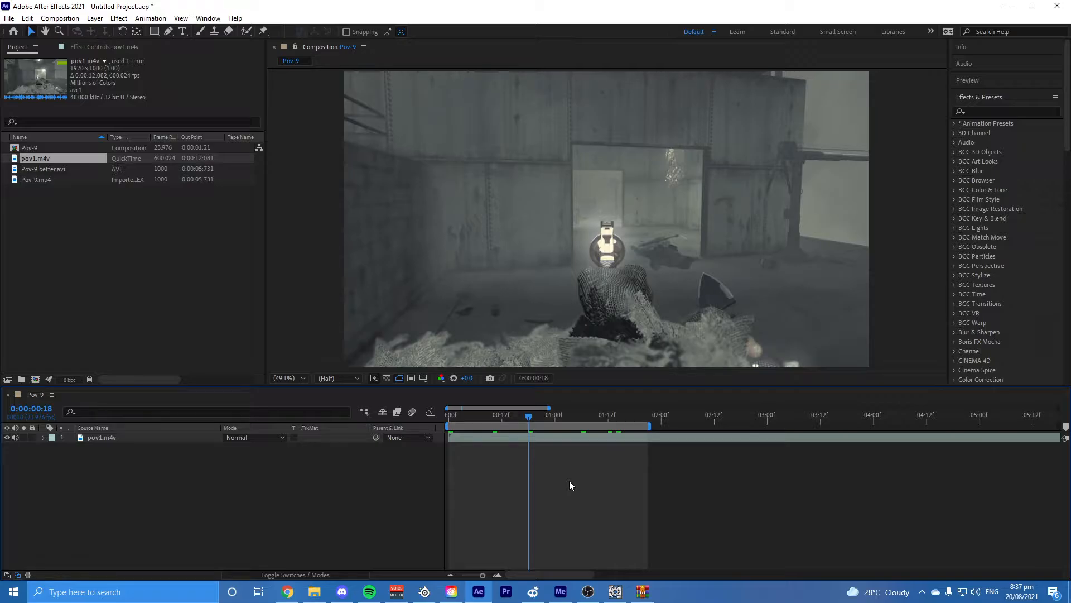
click(554, 417)
key(space)
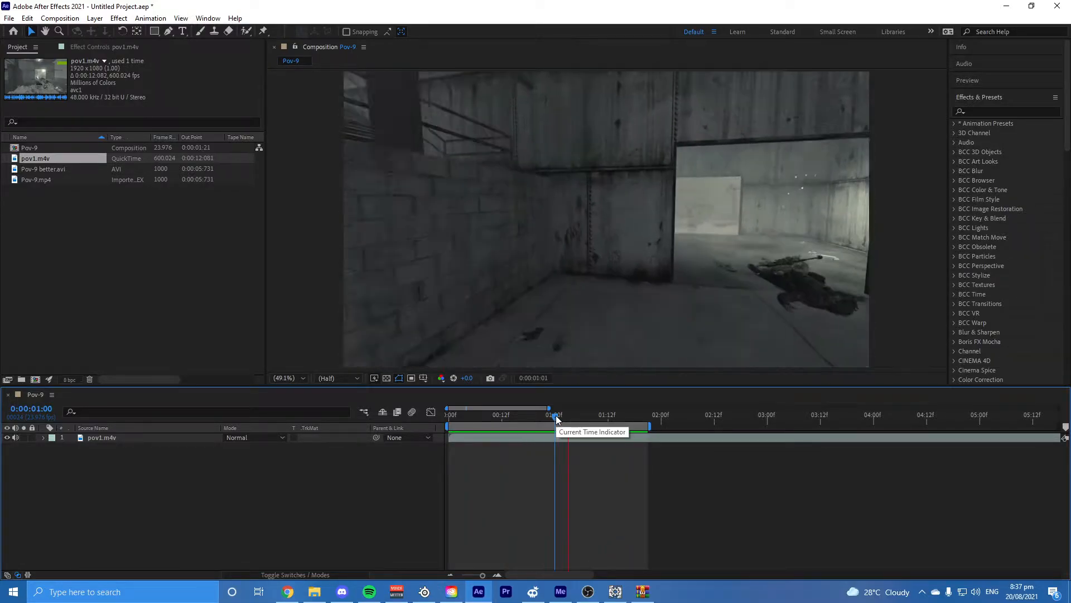
key(space)
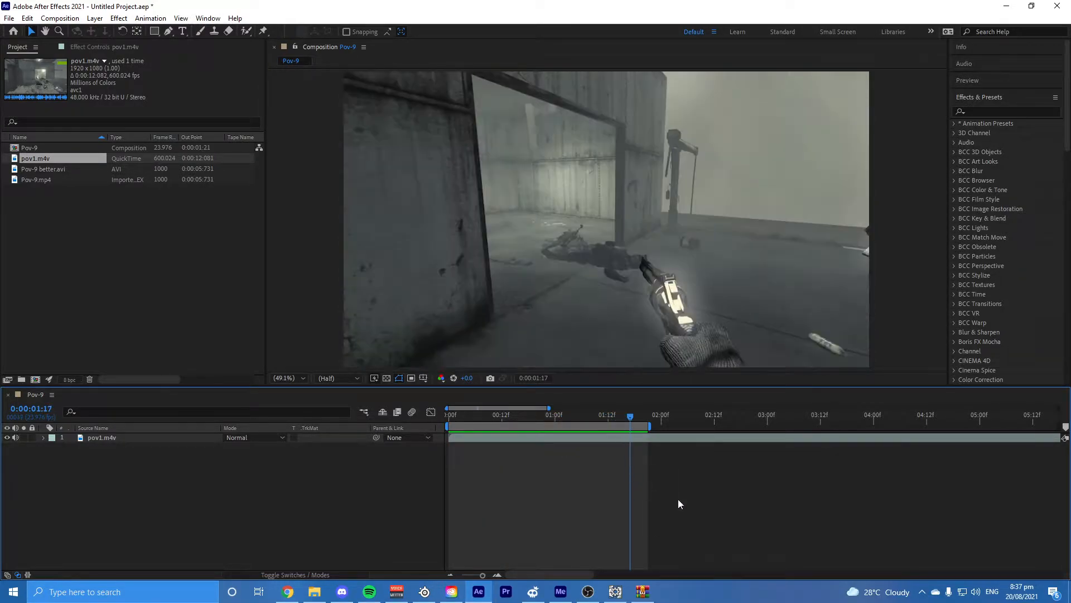
Step: Enable motion blur for the Pov-9 composition
click(615, 593)
click(615, 594)
click(412, 412)
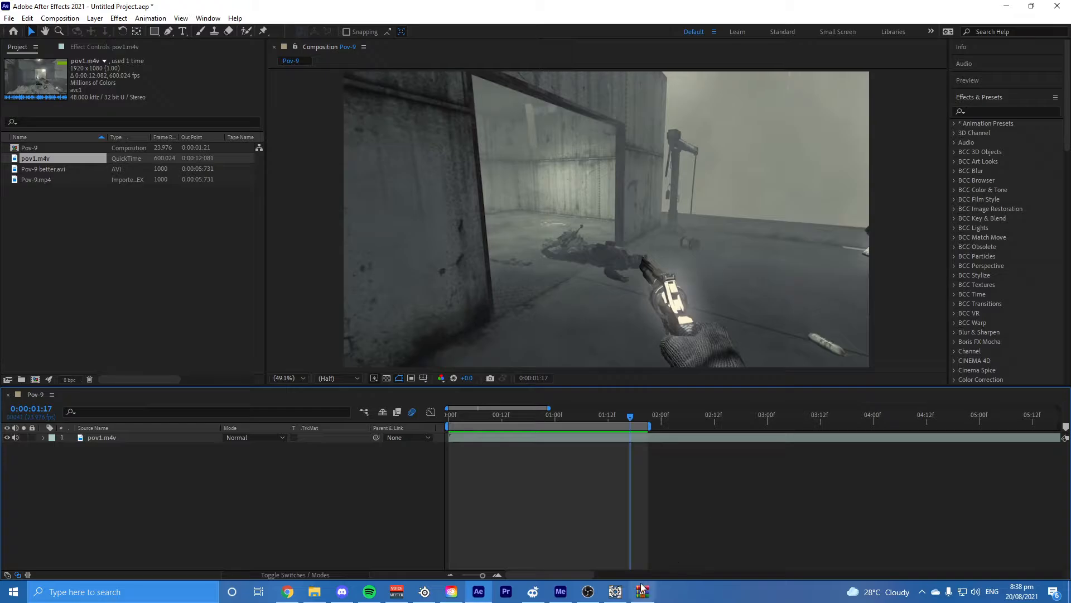
click(615, 591)
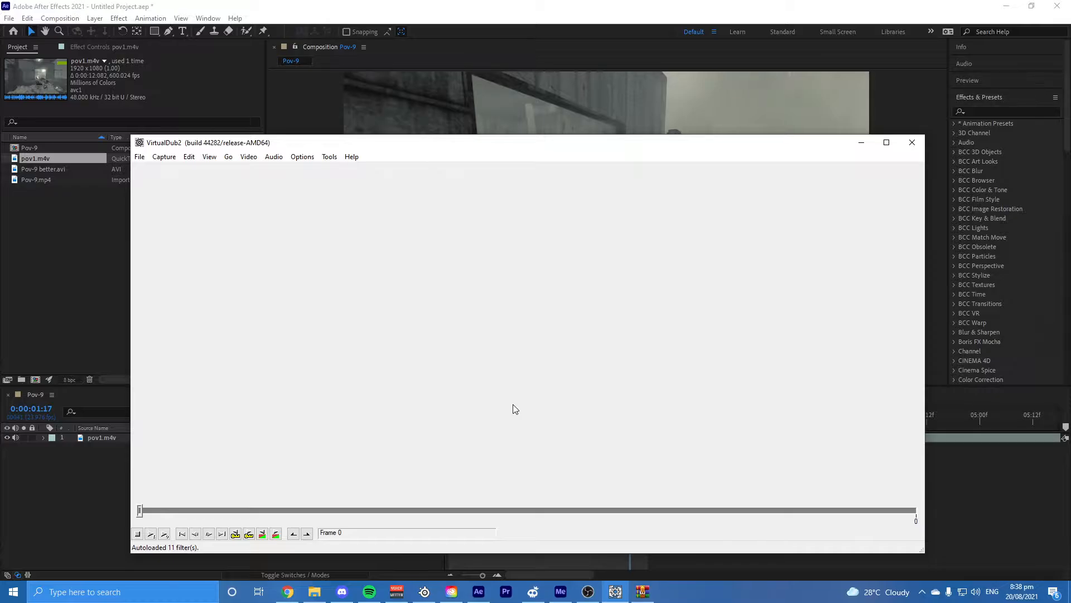
click(139, 157)
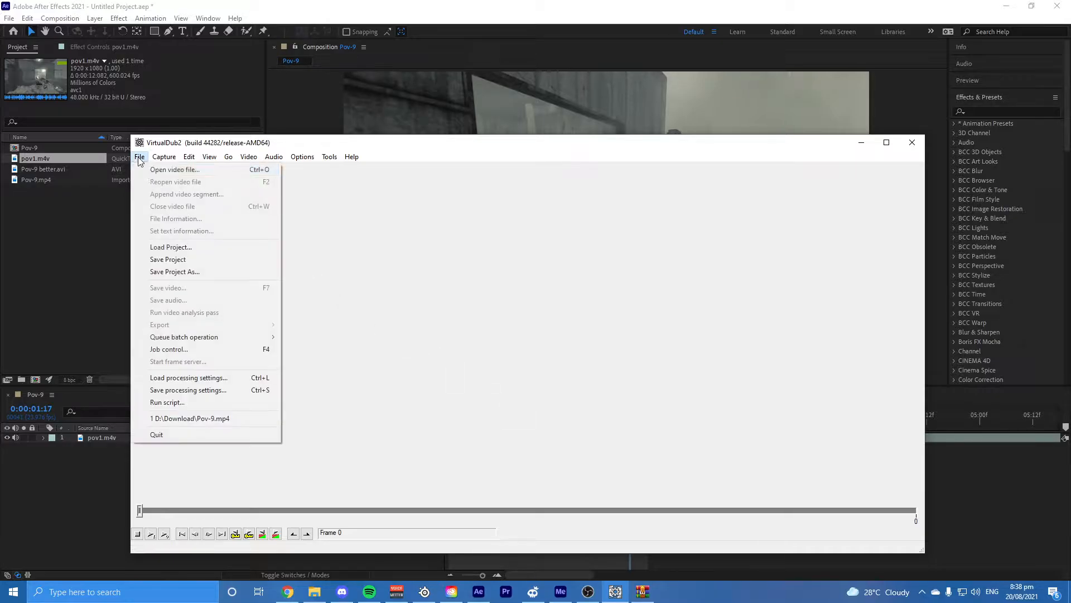
click(159, 167)
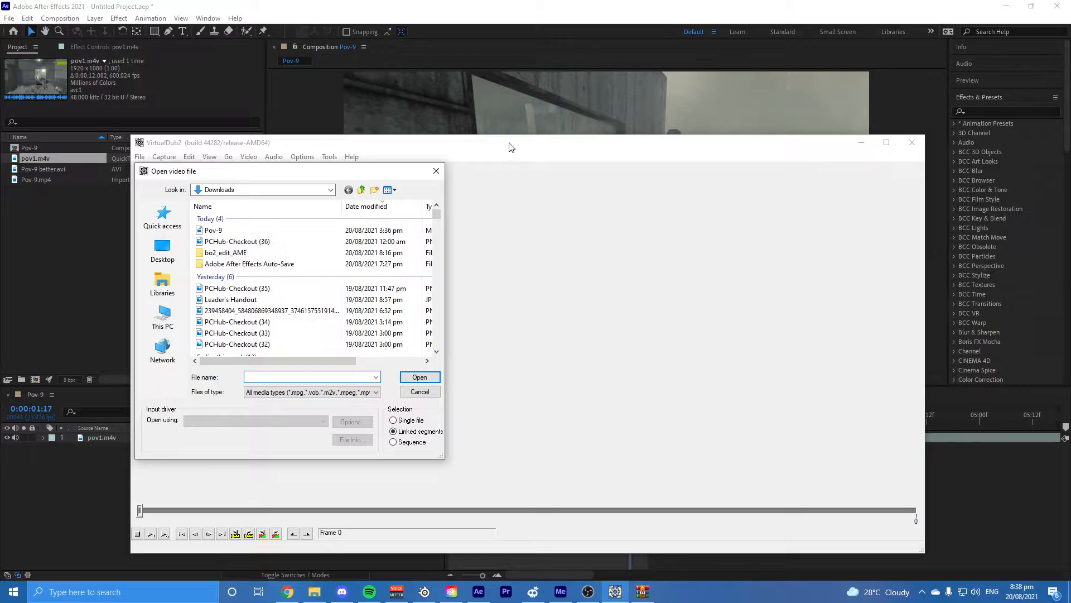
click(440, 171)
click(861, 142)
Step: Replace the pov1.m4v layer in the Pov-9 timeline with the Pov-9.mp4 footage
click(109, 440)
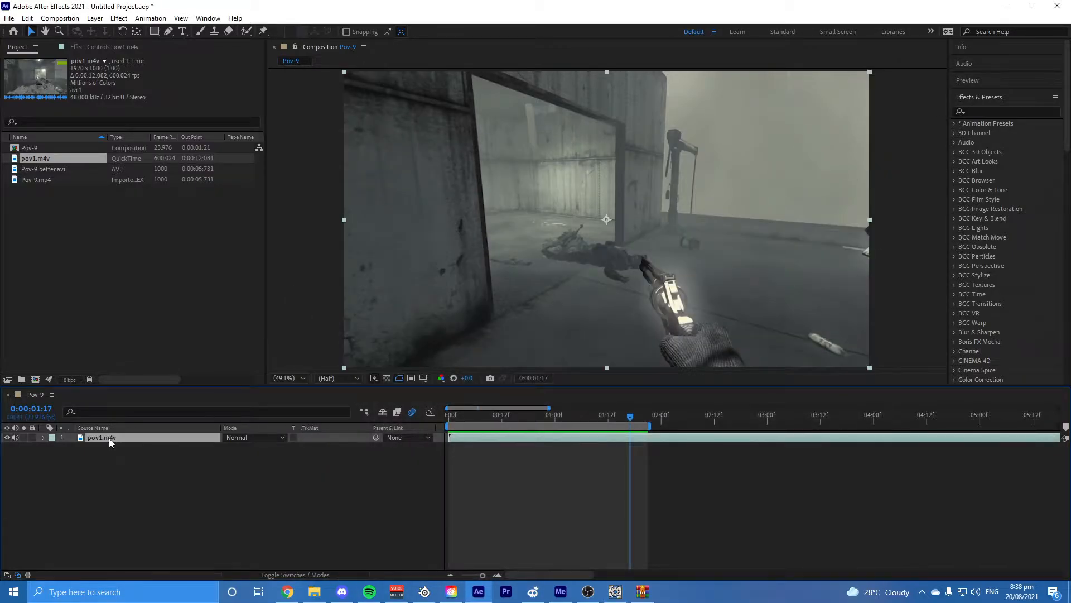
key(Delete)
drag(36, 180, 470, 438)
Step: Preview and scrub Pov-9.mp4 from the start of the composition to check how smoothly it plays
key(Home)
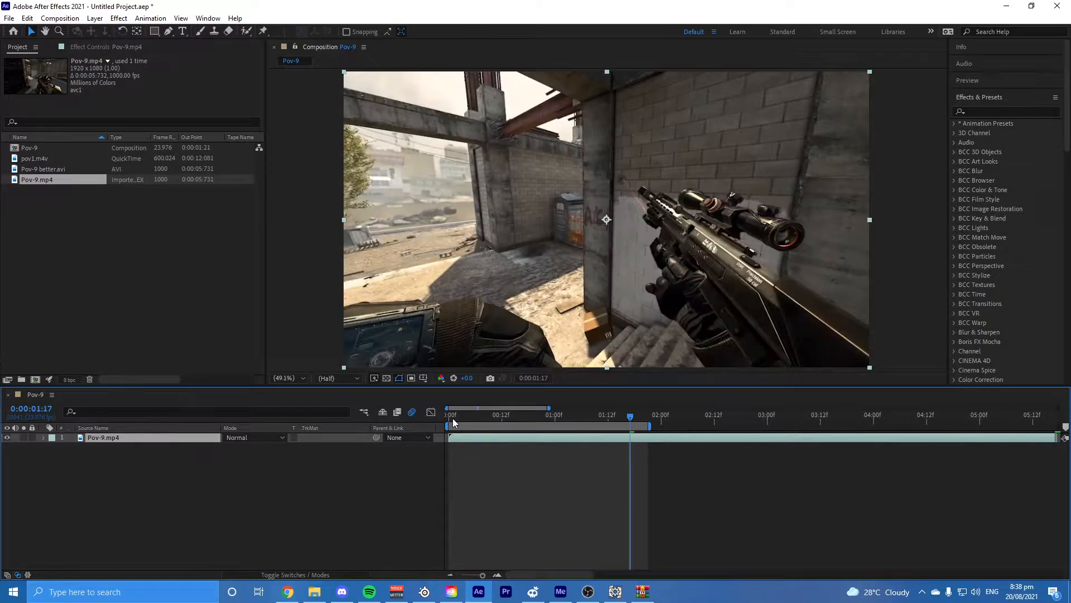
key(space)
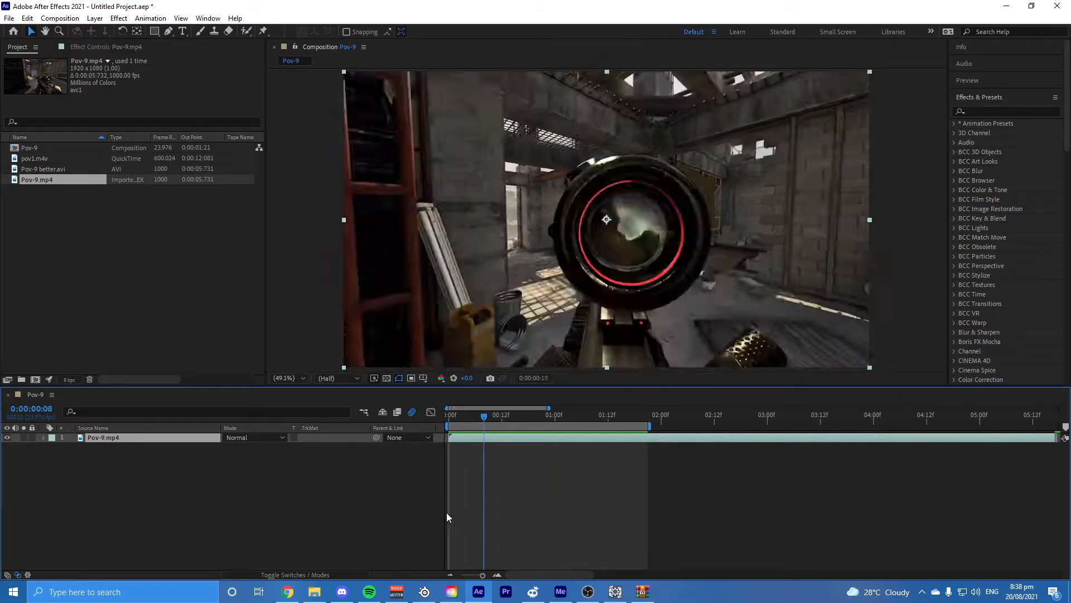
key(space)
click(461, 511)
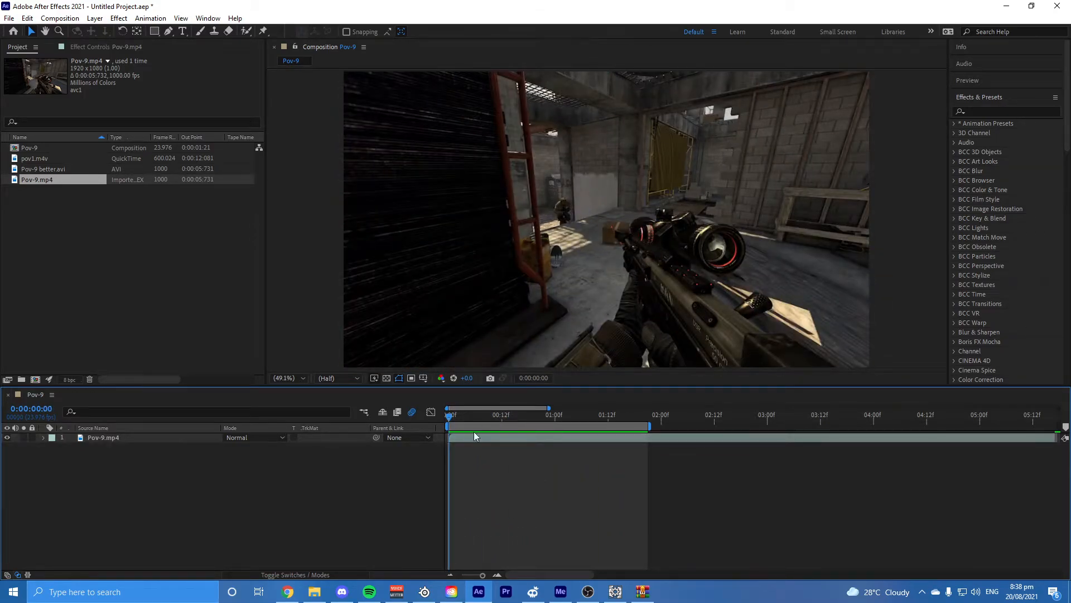
drag(456, 422, 443, 453)
click(477, 444)
key(space)
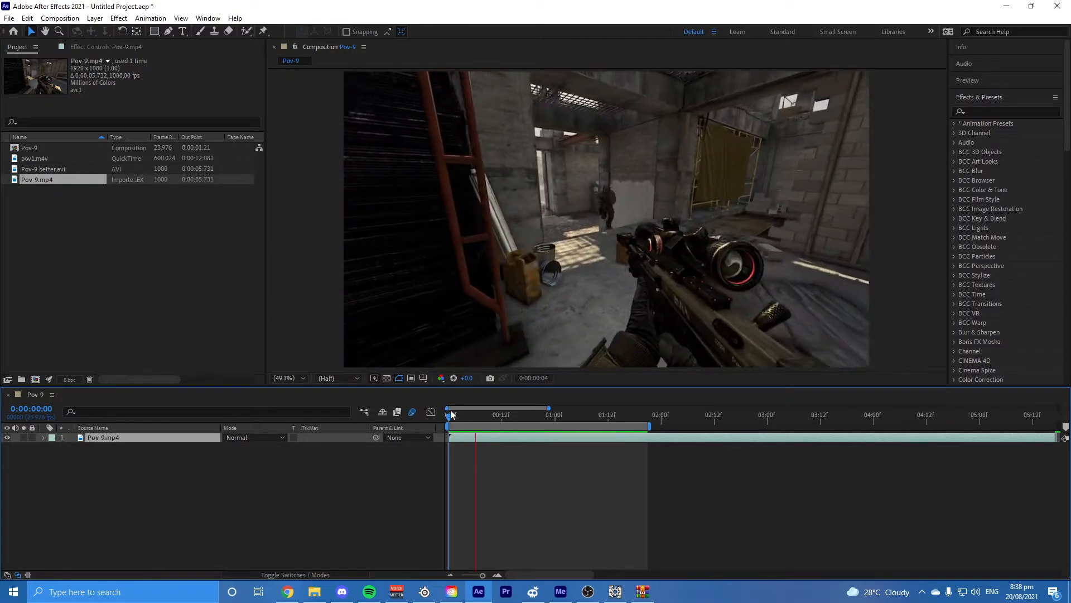
drag(450, 421, 612, 478)
key(Home)
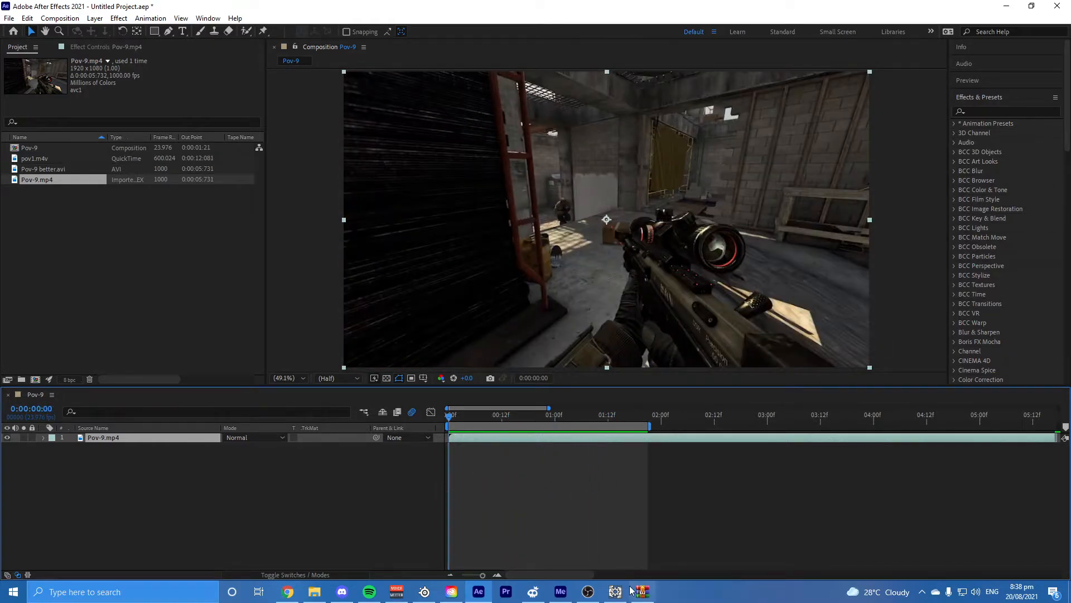
Step: Switch to VirtualDub2 and open the Pov-9.mp4 video from the Downloads folder
click(615, 591)
click(140, 156)
click(170, 169)
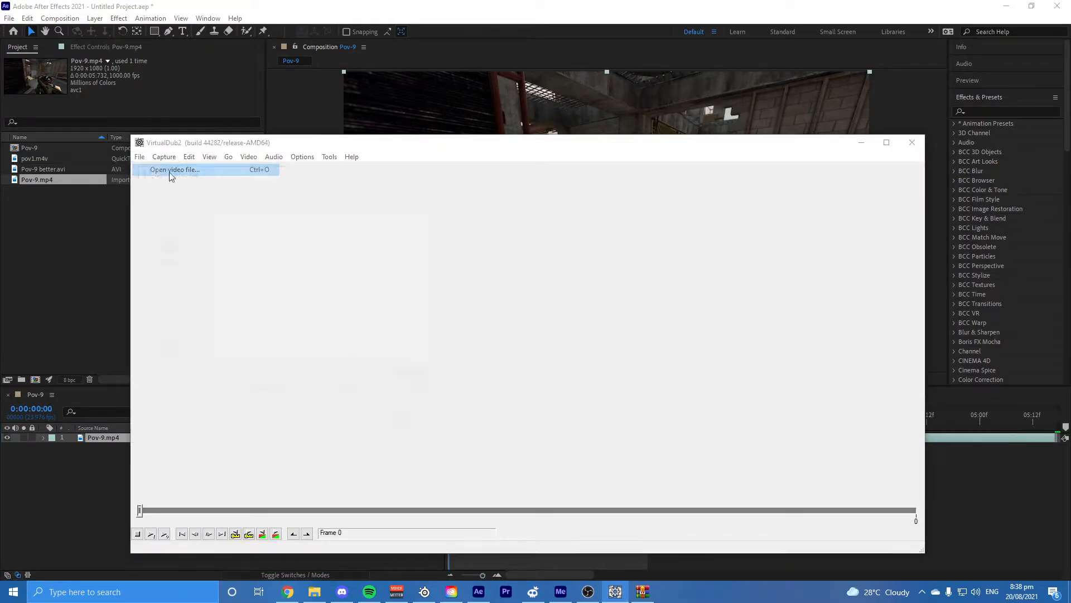
scroll(207, 298, down, 5)
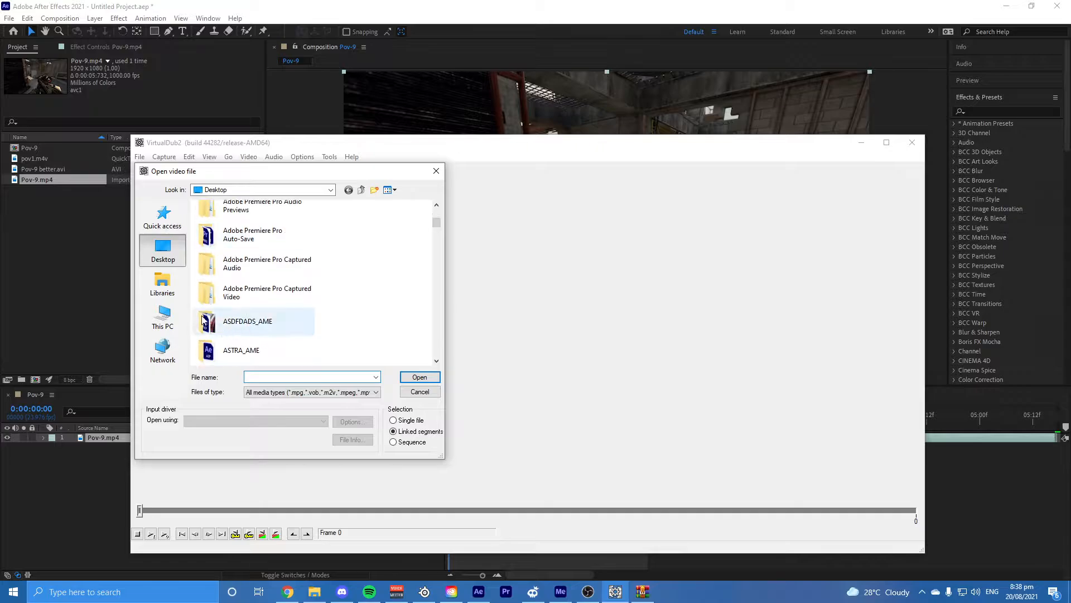
click(162, 281)
click(163, 315)
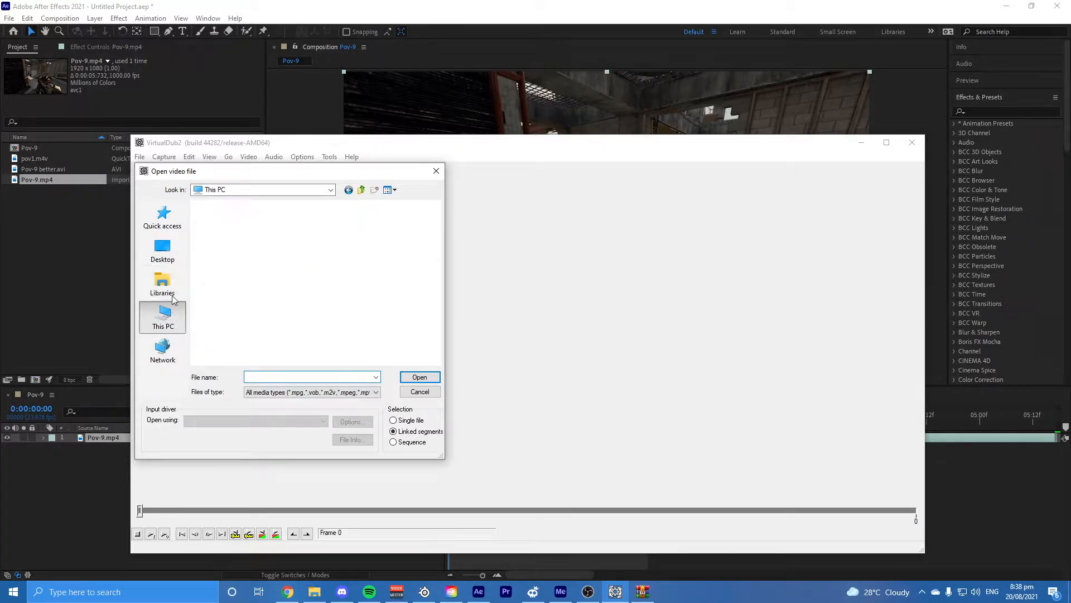
double_click(237, 322)
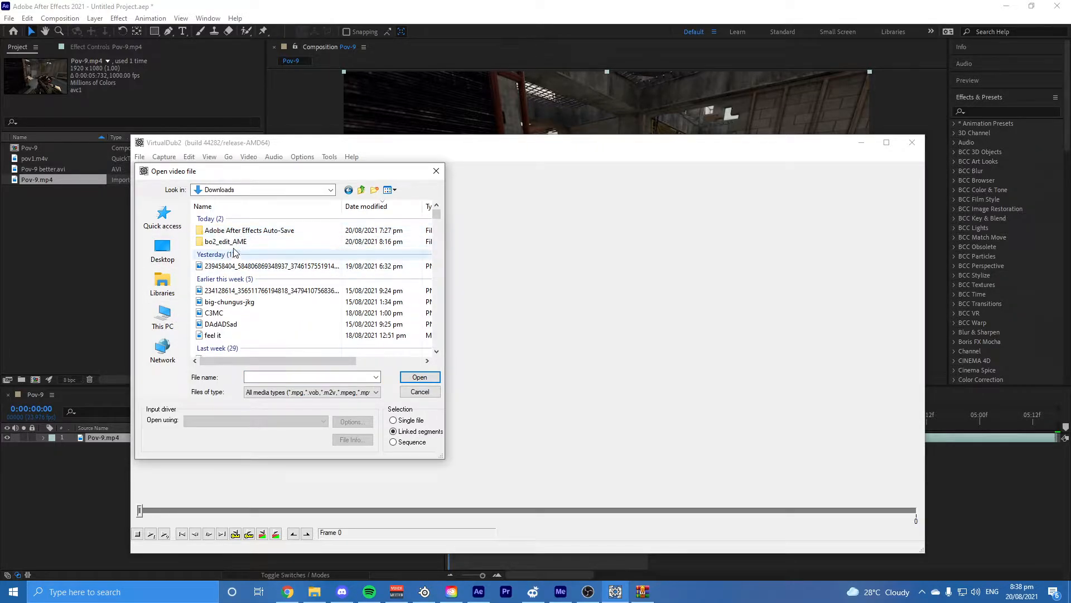
double_click(224, 233)
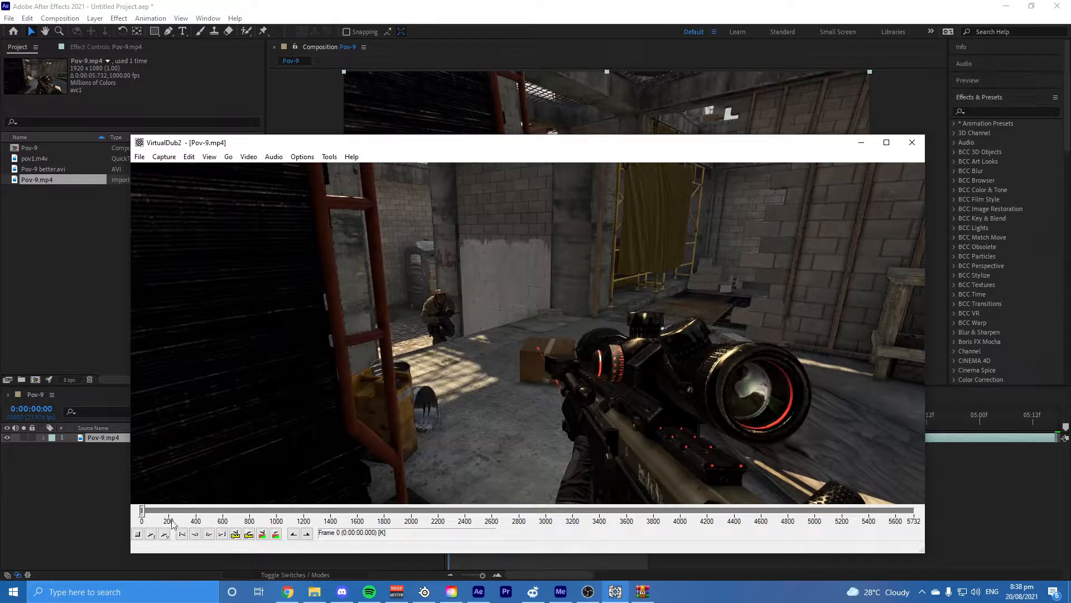
drag(151, 510, 391, 389)
Step: Open the video frame rate control and look at the option for changing the source frame rate
click(249, 157)
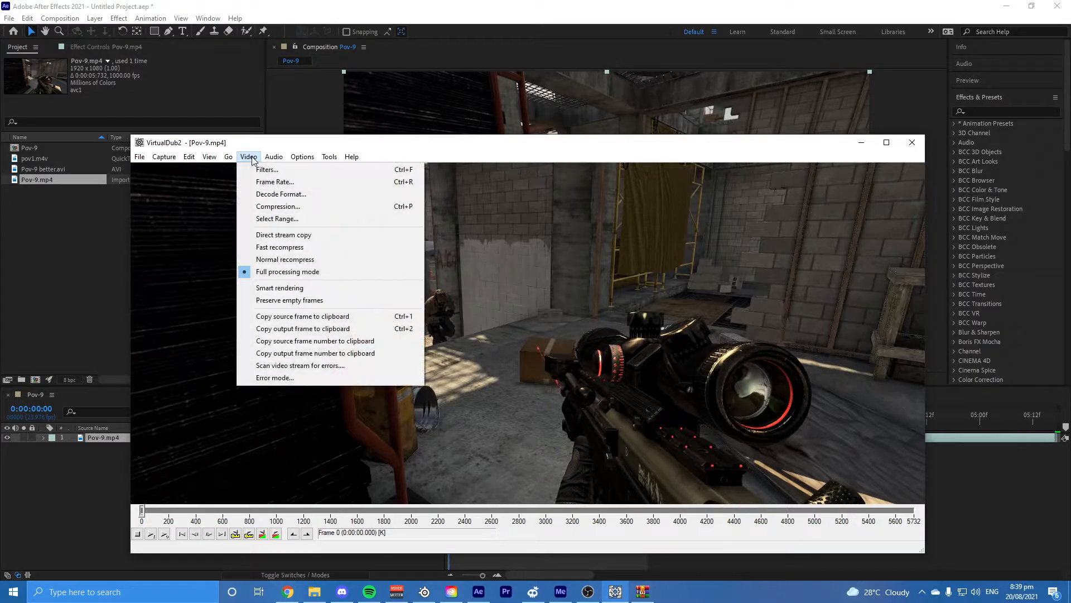
click(254, 182)
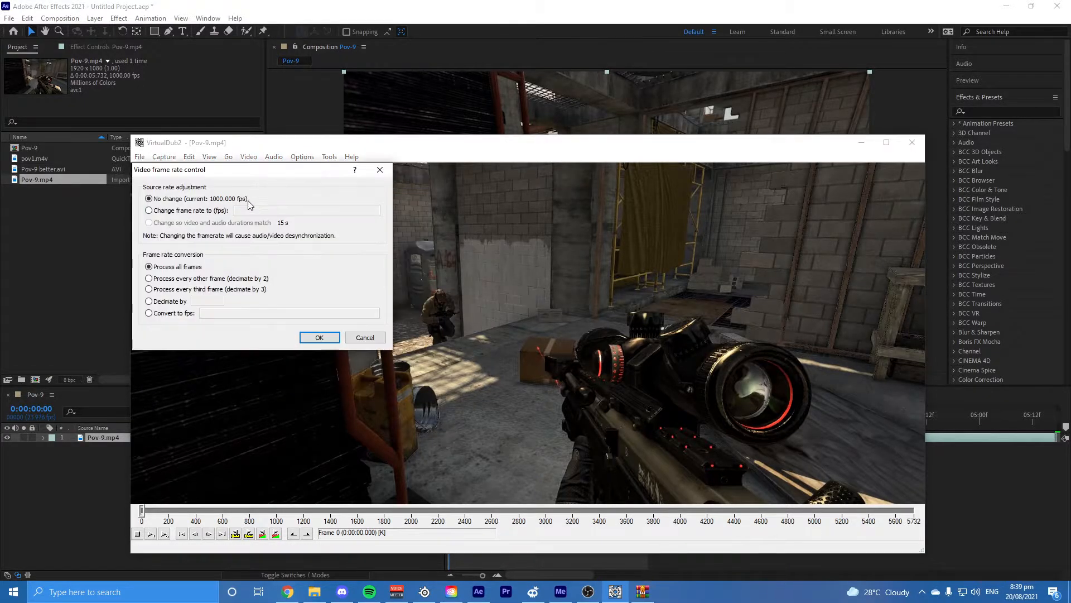
click(190, 213)
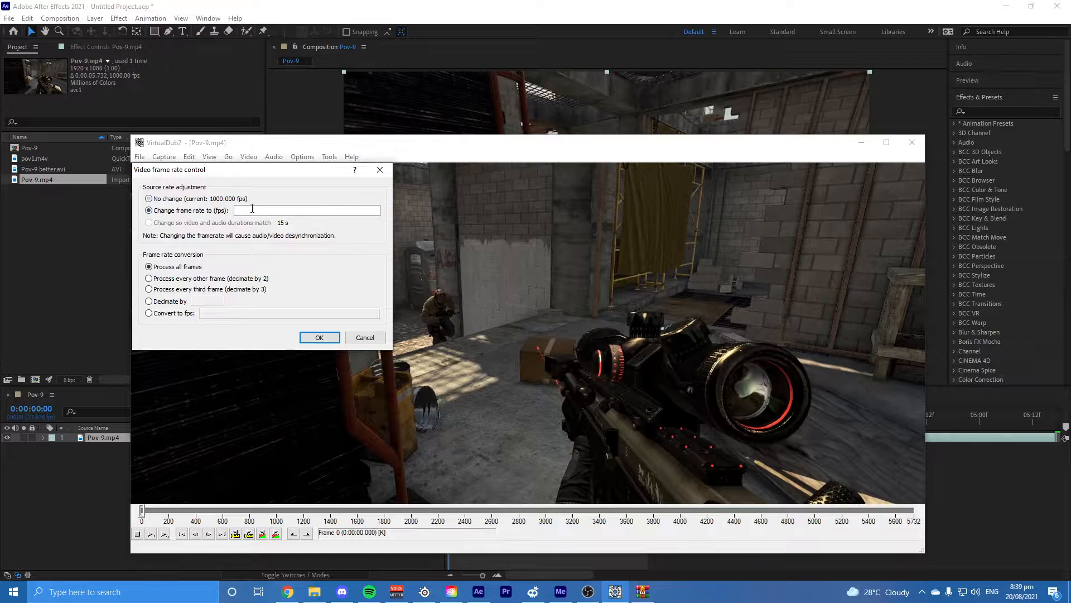
click(253, 210)
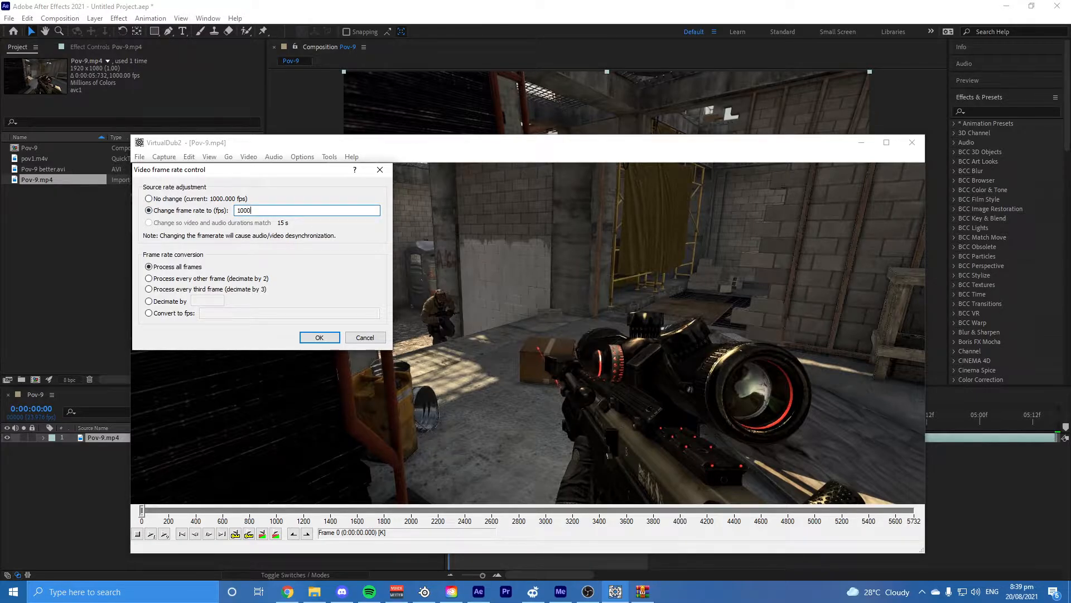
click(319, 337)
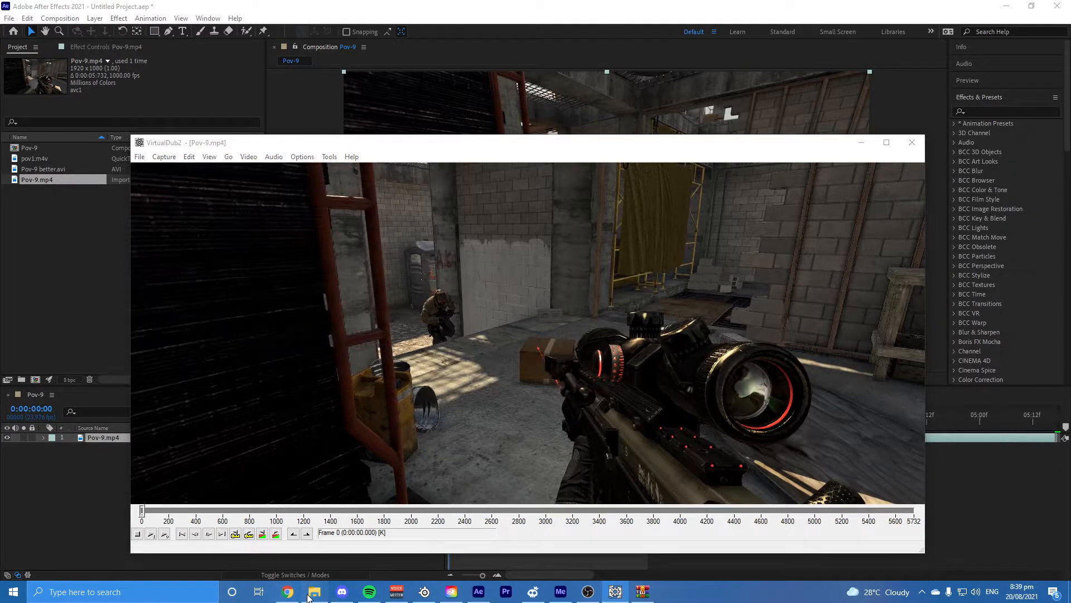
Step: Open the Downloads folder in File Explorer and sort its files by date modified
click(314, 591)
click(287, 382)
click(277, 370)
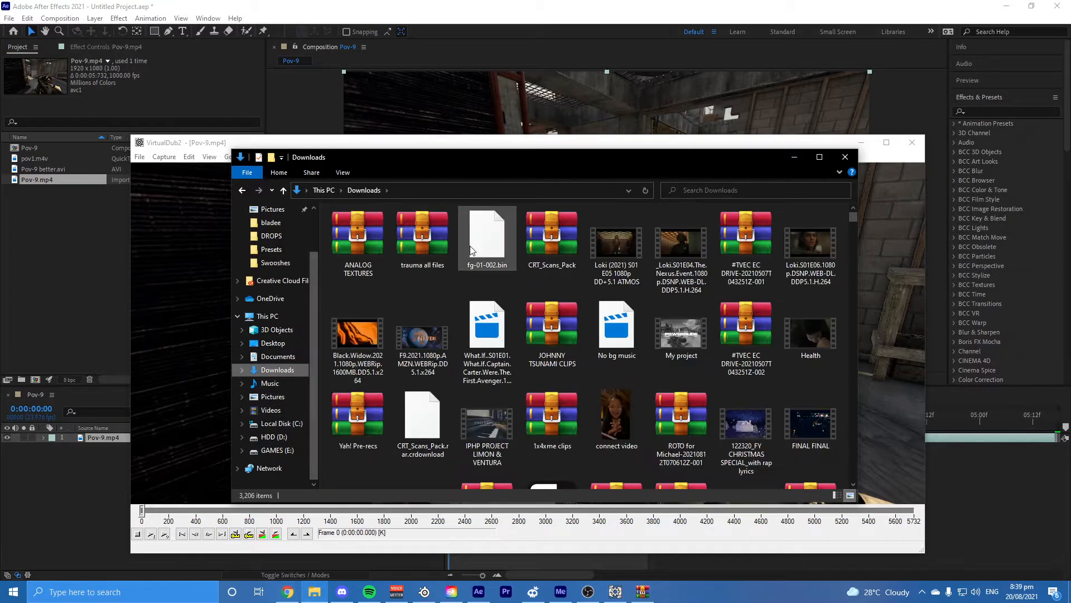
right_click(419, 293)
mouse_move(450, 309)
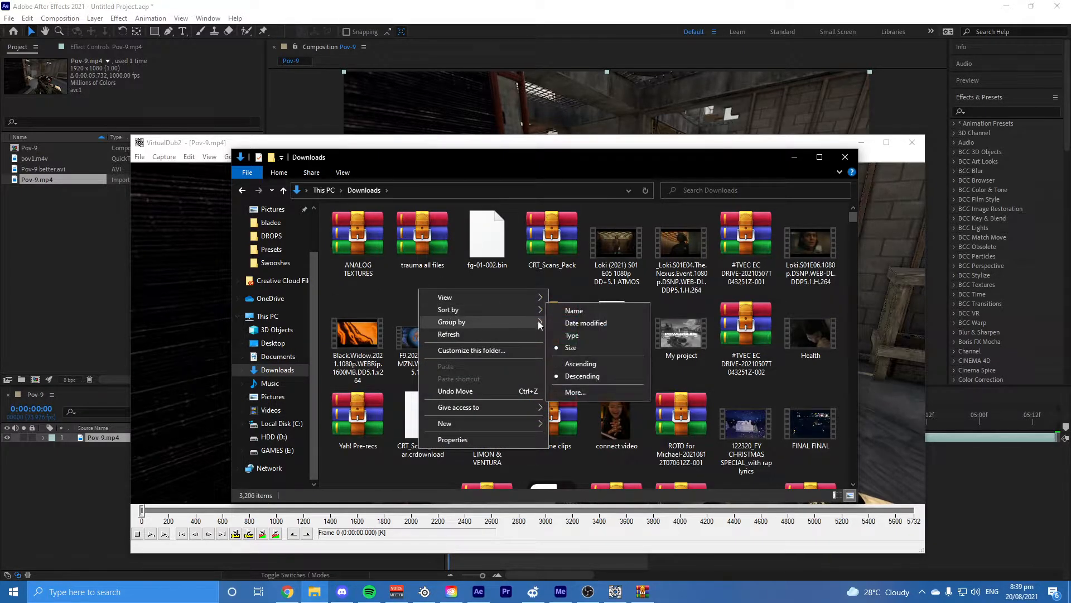
click(561, 322)
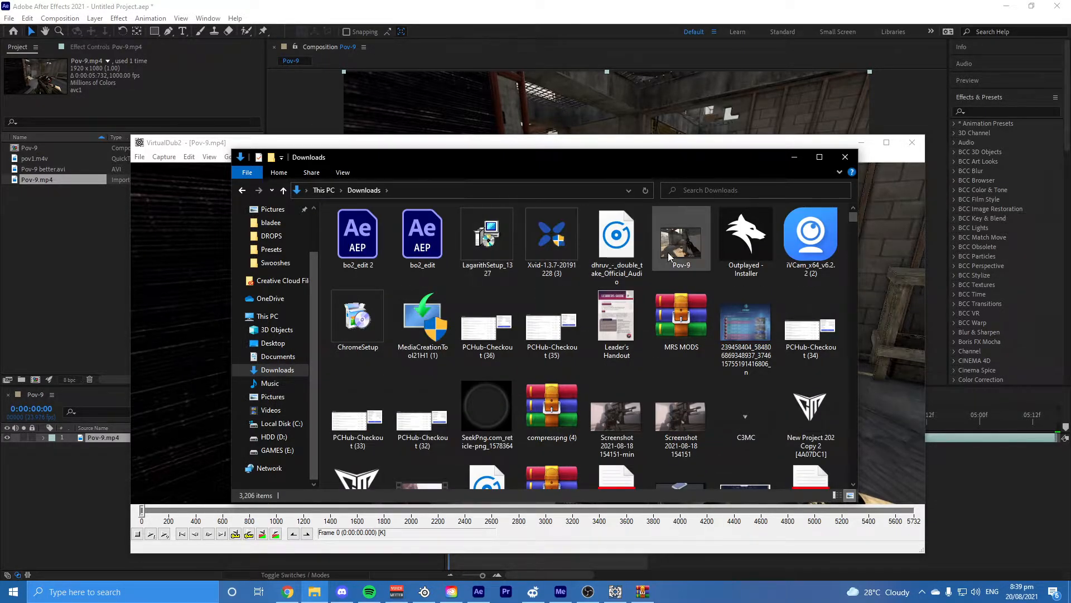
Step: Check the frame rate of the Pov-9 video in its file properties and return to VirtualDub2
click(672, 251)
right_click(674, 250)
click(709, 483)
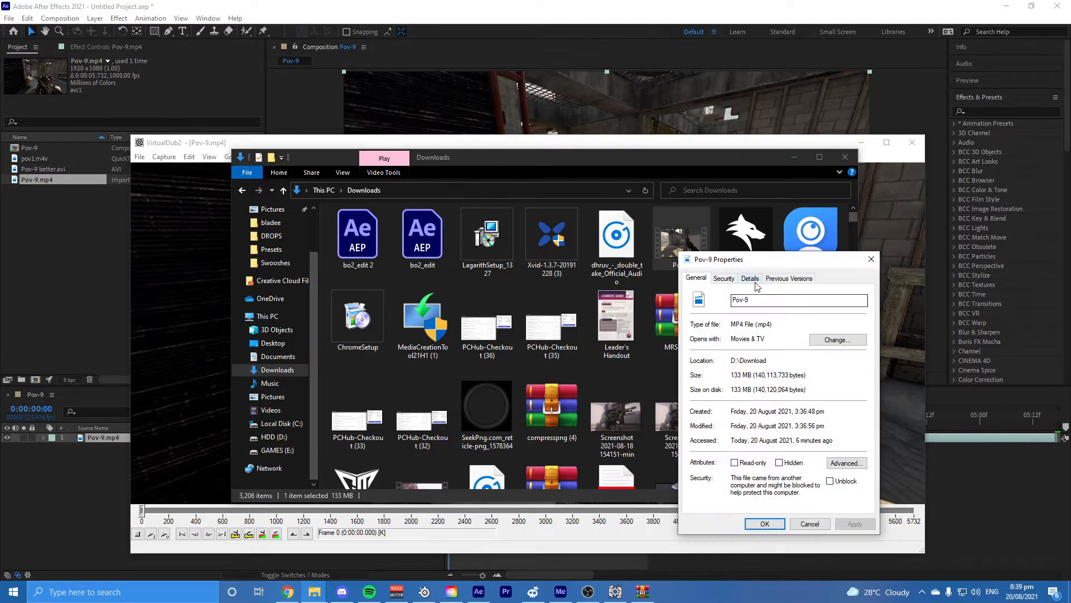
click(750, 278)
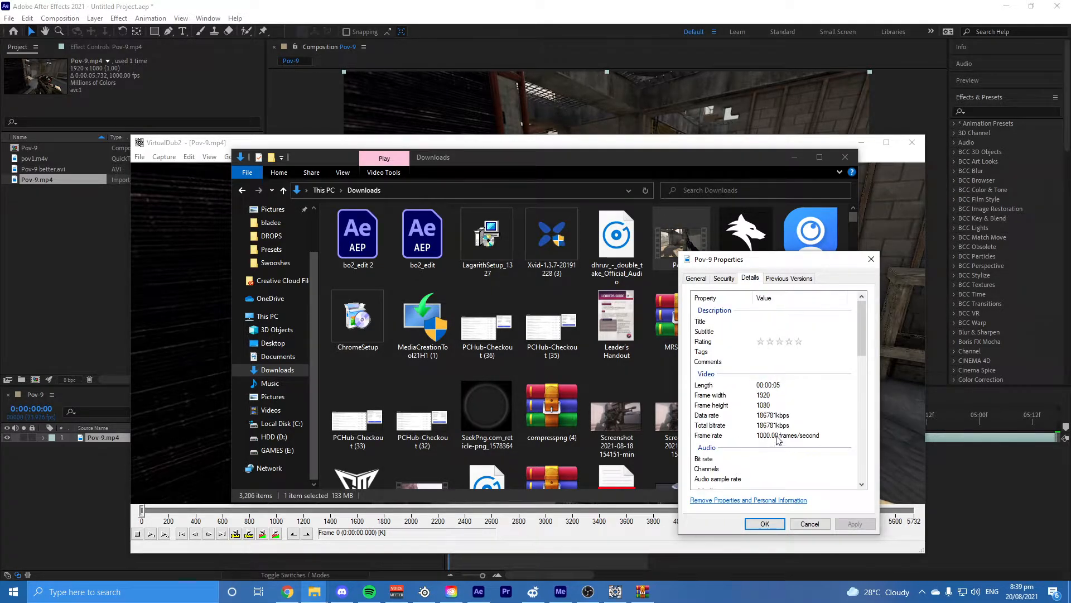
click(871, 259)
click(794, 157)
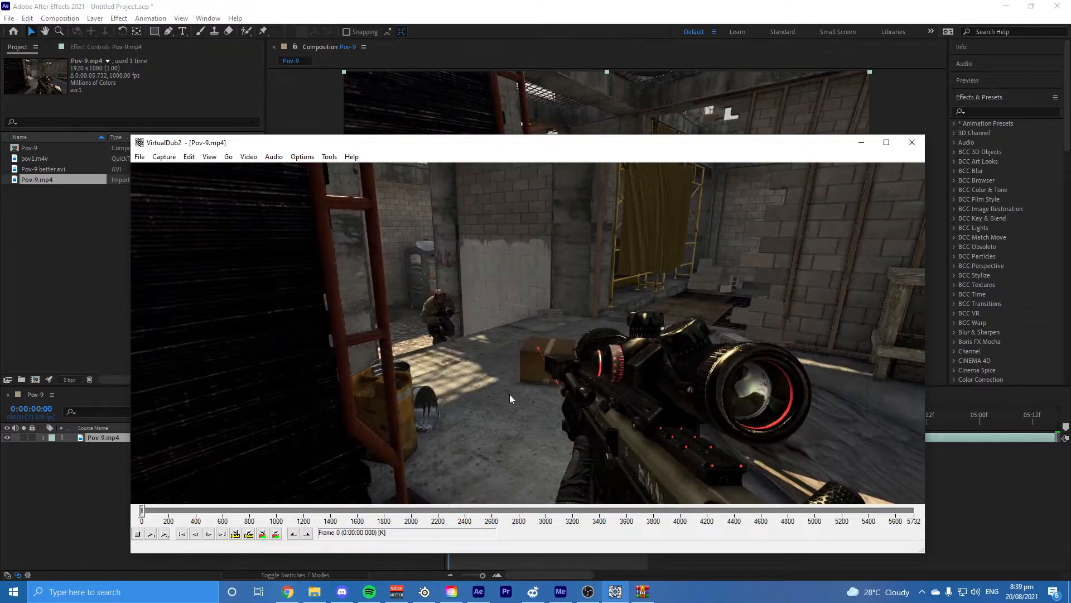
Step: Set the video compression to Lagarith Lossless Codec for the output
click(164, 157)
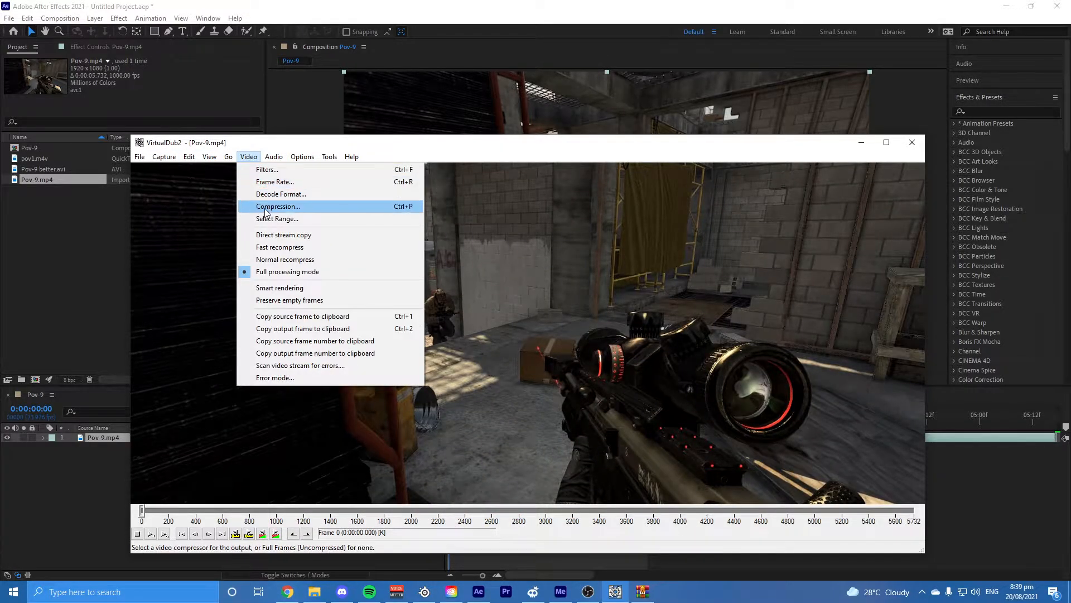
click(312, 205)
click(179, 290)
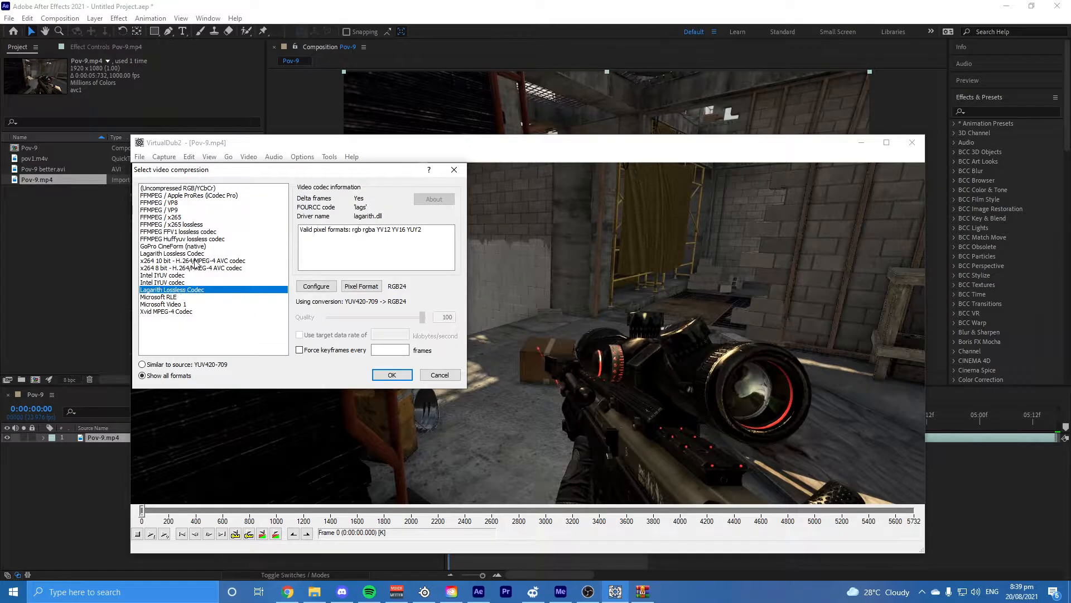
click(391, 375)
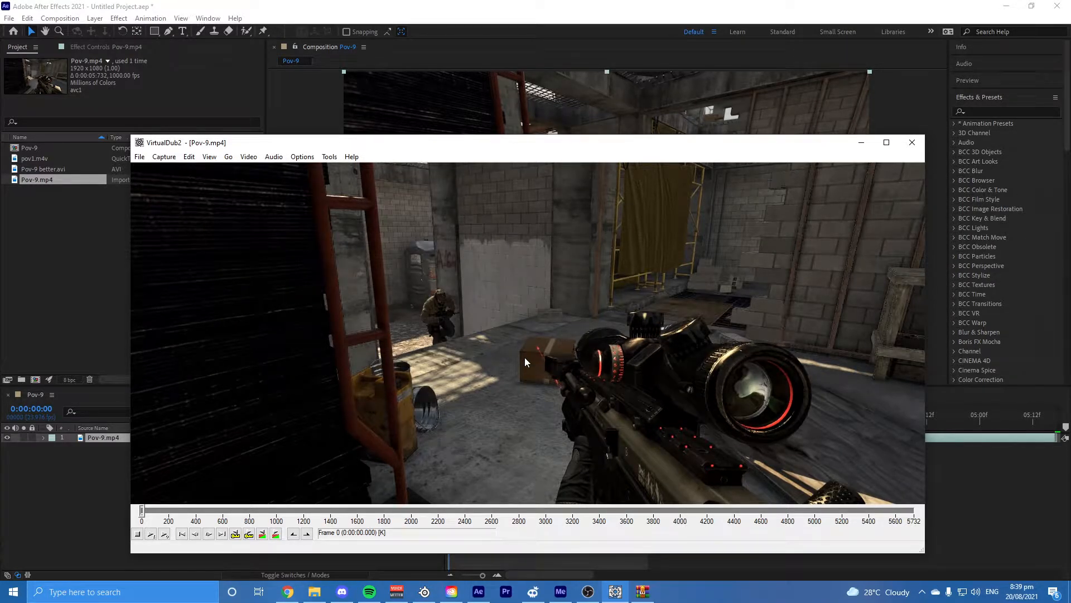
Step: Bring up the AVI save settings for the video, cancel the save and close VirtualDub2
key(F7)
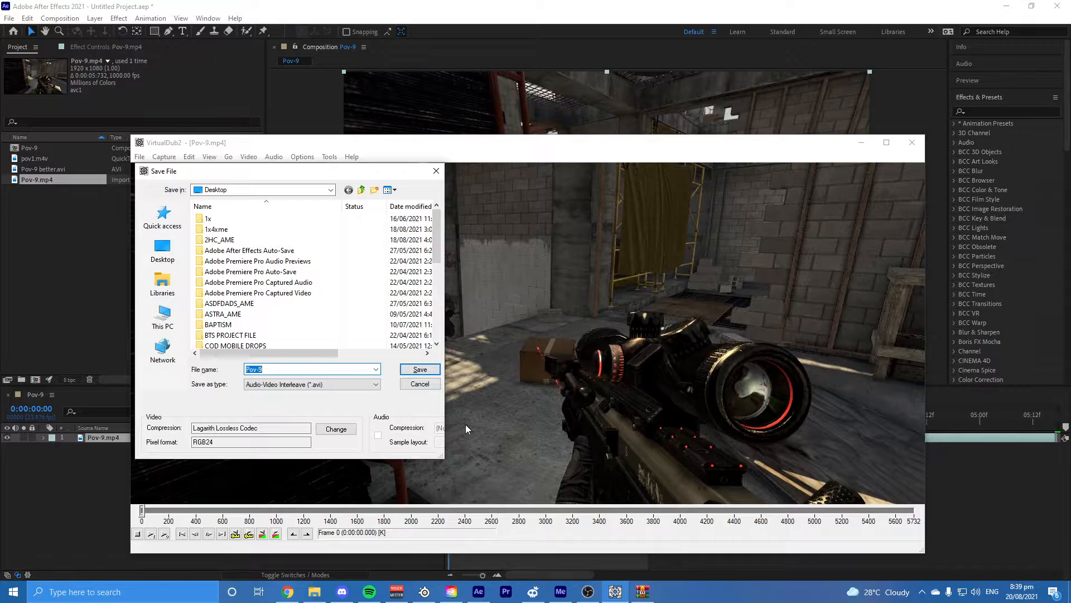
click(420, 384)
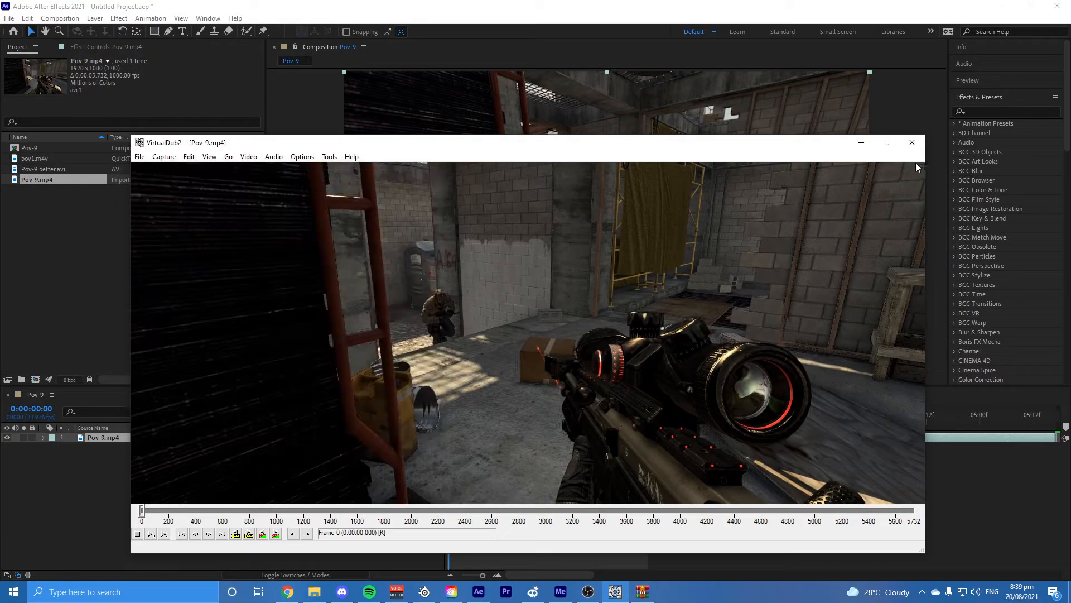
click(912, 143)
Step: Add Pov-9 better.avi above the Pov-9.mp4 layer in the Pov-9 timeline and preview its playback
drag(43, 169, 468, 447)
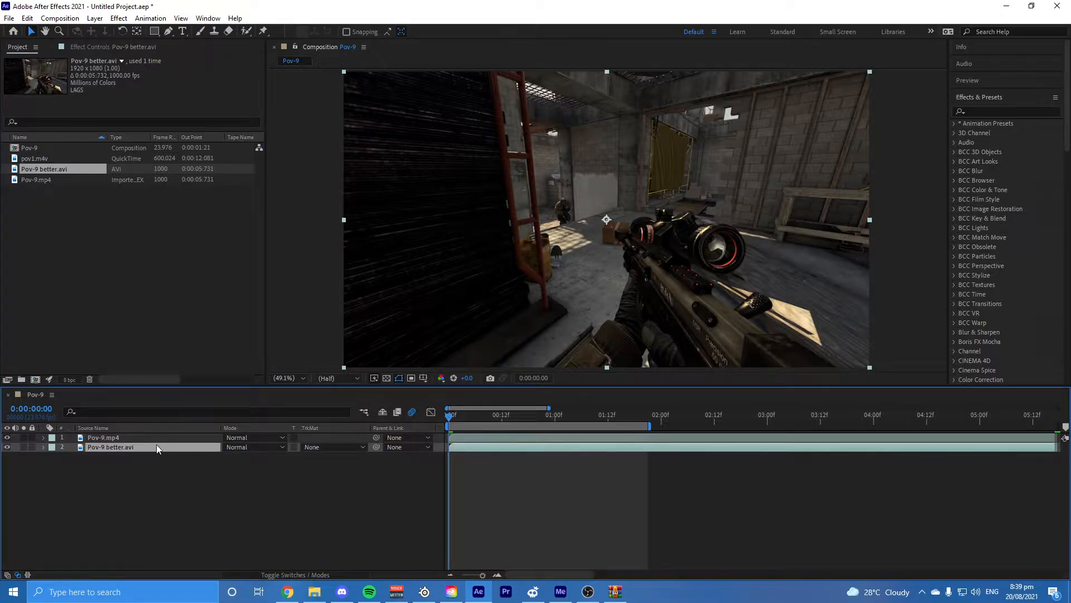
drag(158, 449, 129, 438)
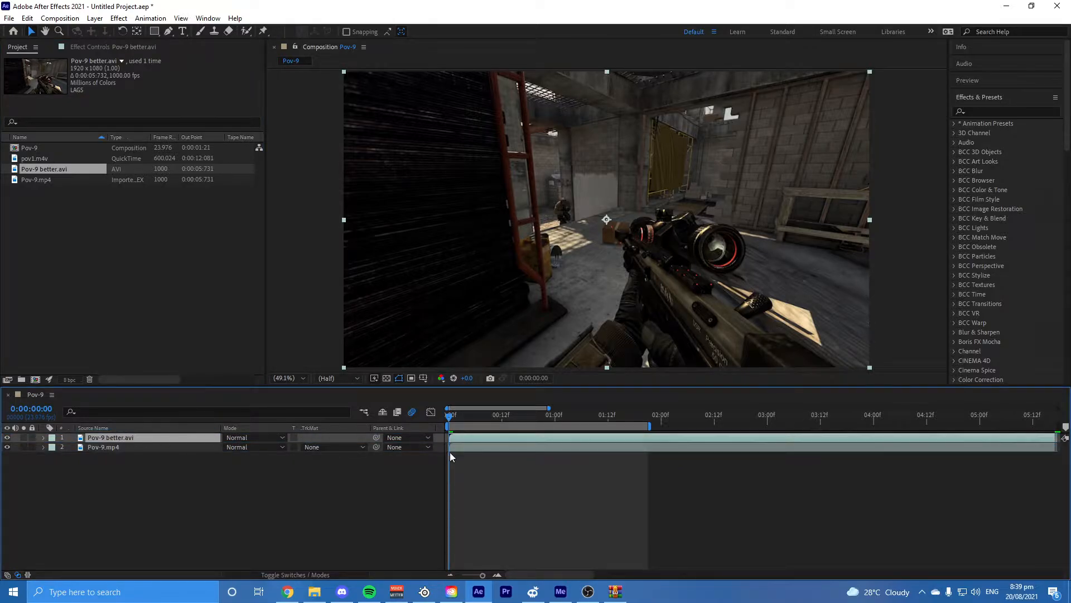
key(space)
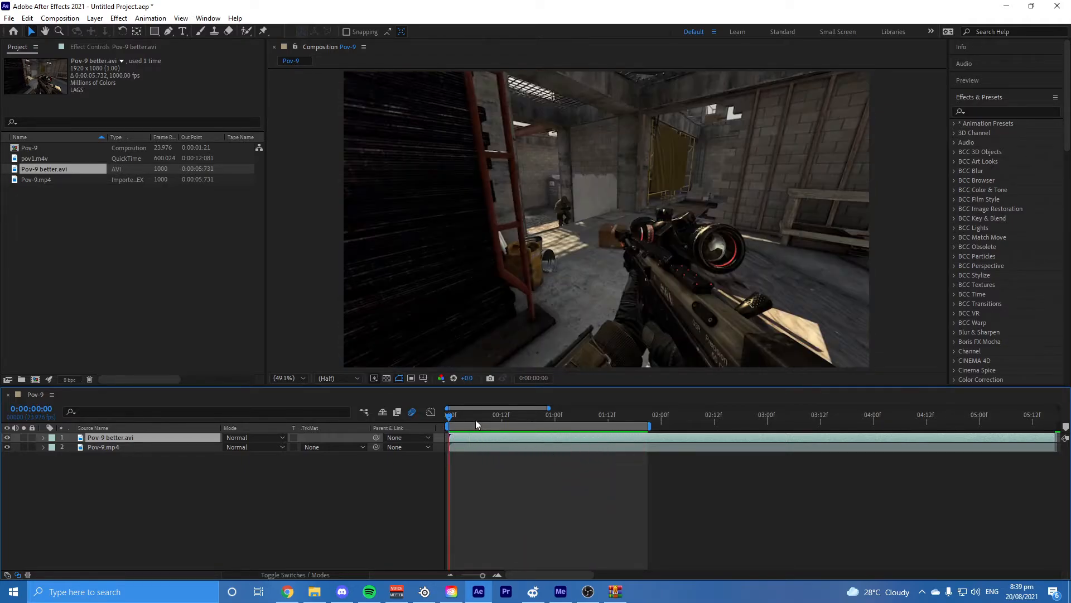
key(space)
Step: Delete the Pov-9 better.avi and Pov-9.mp4 layers from the Pov-9 timeline
key(Delete)
click(484, 437)
key(Delete)
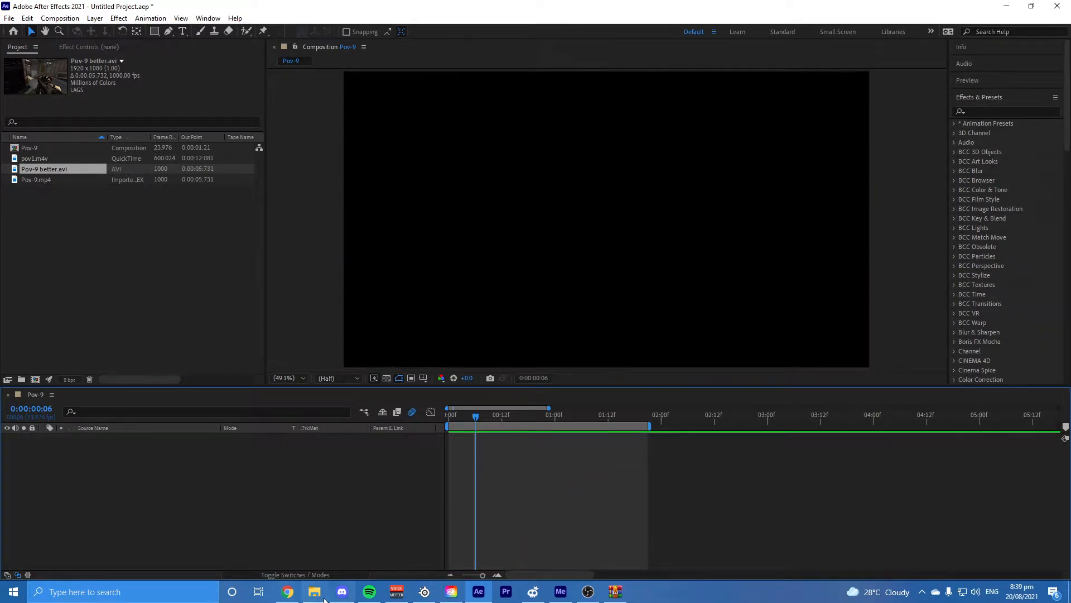
Step: Switch to File Explorer and review the video details of the original Pov-9 file in Downloads
click(314, 591)
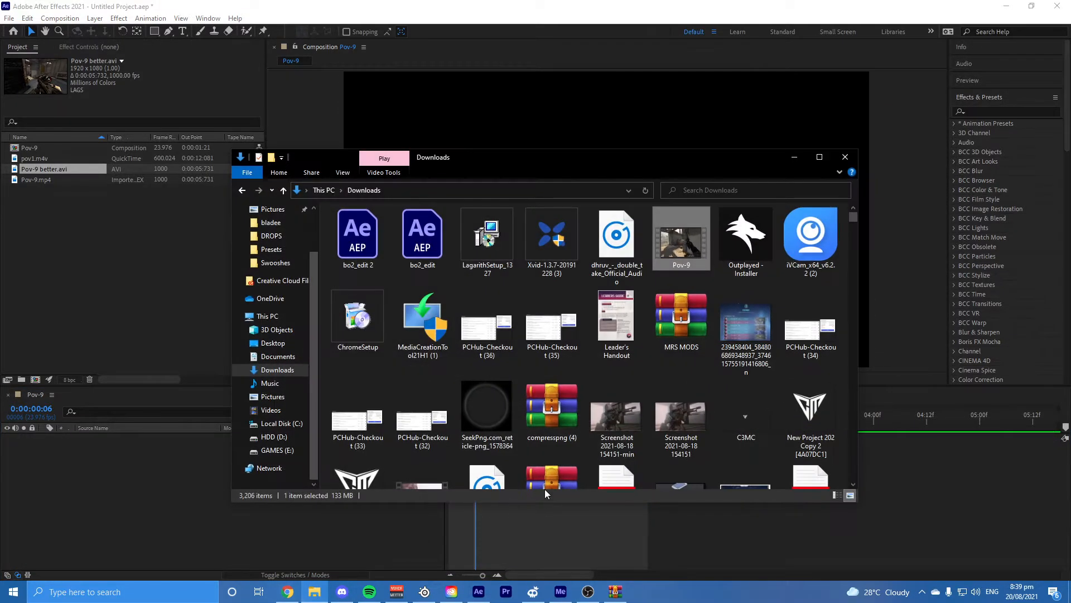
right_click(668, 247)
click(704, 478)
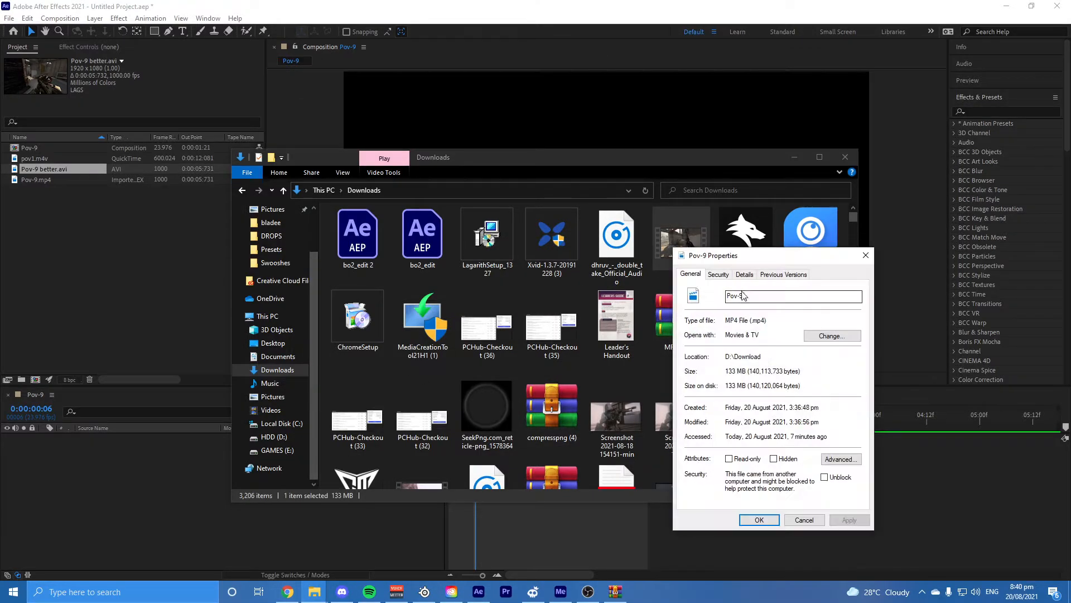
click(744, 274)
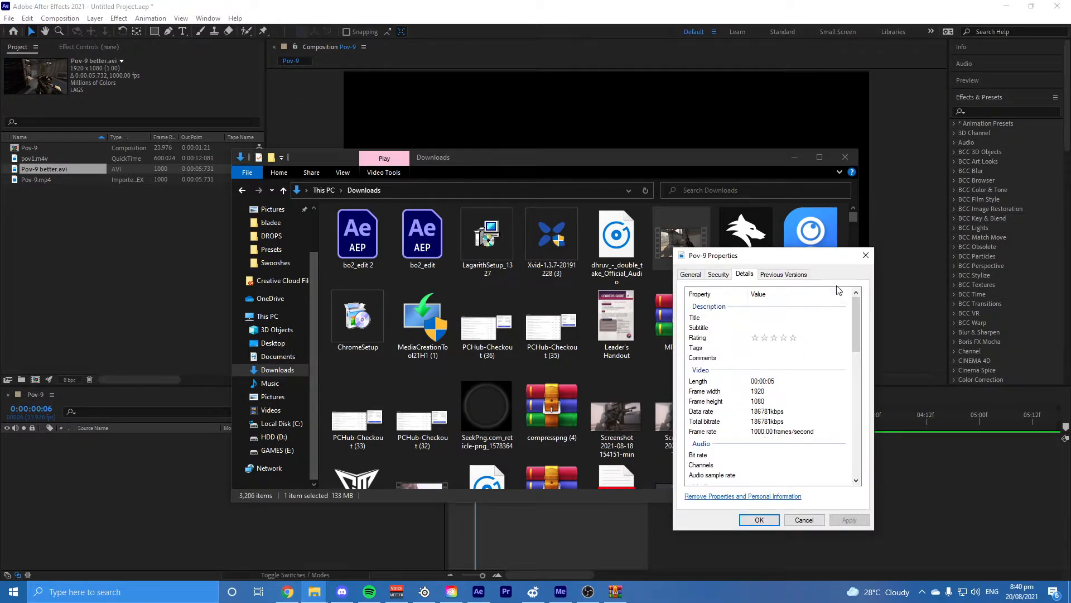
click(866, 255)
Step: Try to delete the Pov-9 better video from the Desktop folder and cancel the operation
click(273, 343)
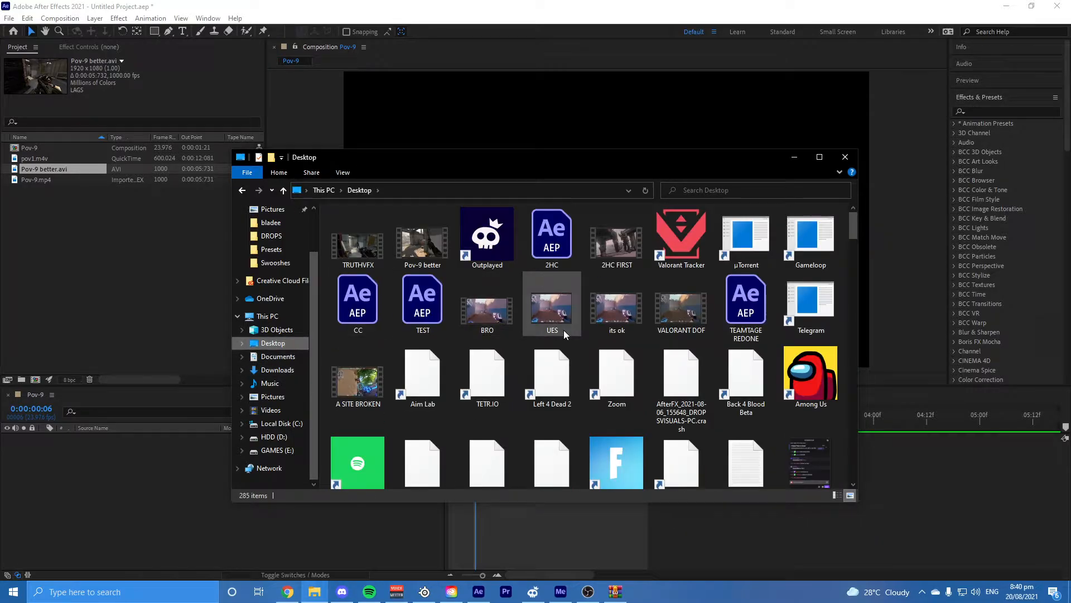
click(419, 263)
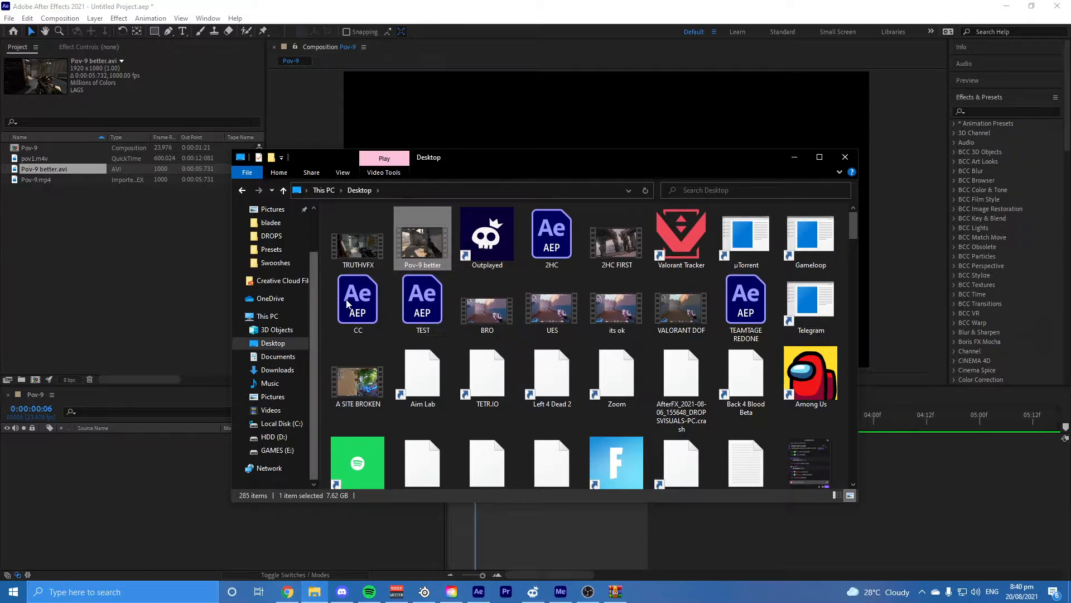
right_click(423, 244)
click(460, 446)
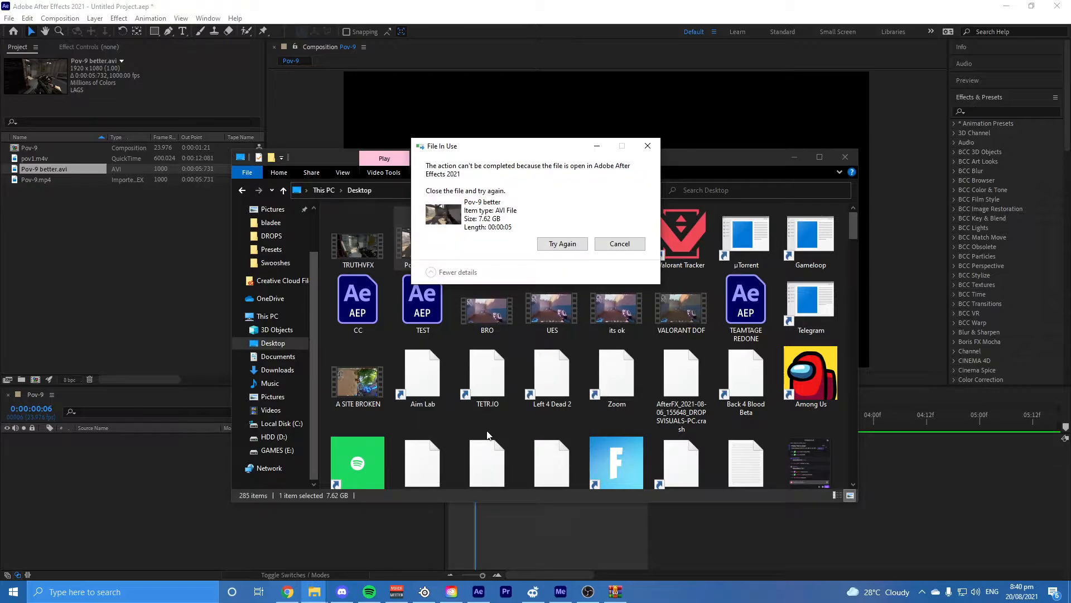
click(614, 246)
Step: Return to After Effects and move the playhead to the start of the Pov-9 timeline
click(489, 532)
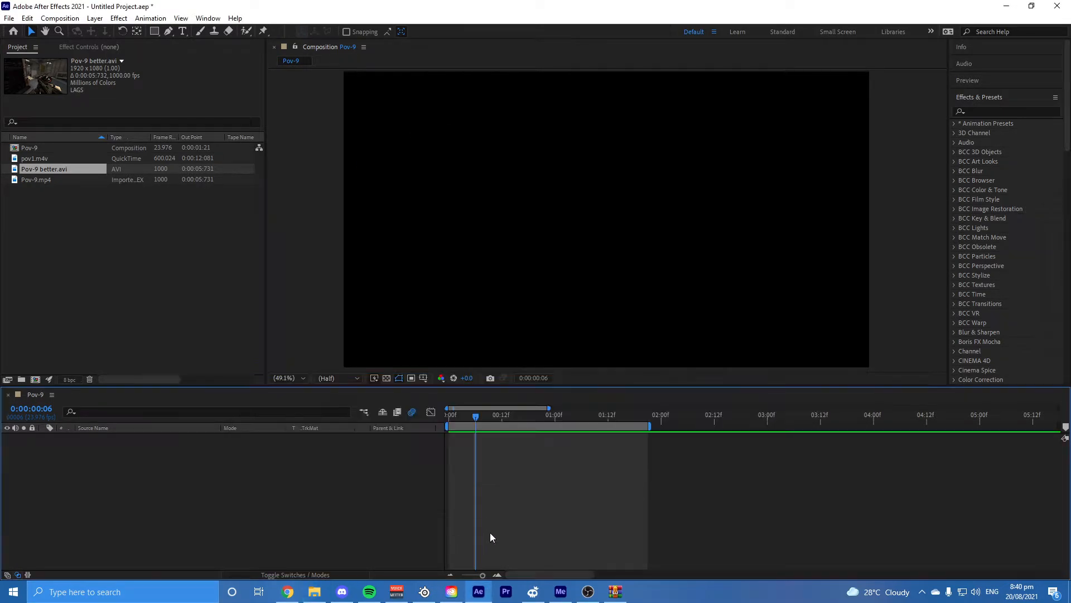
drag(478, 418, 447, 469)
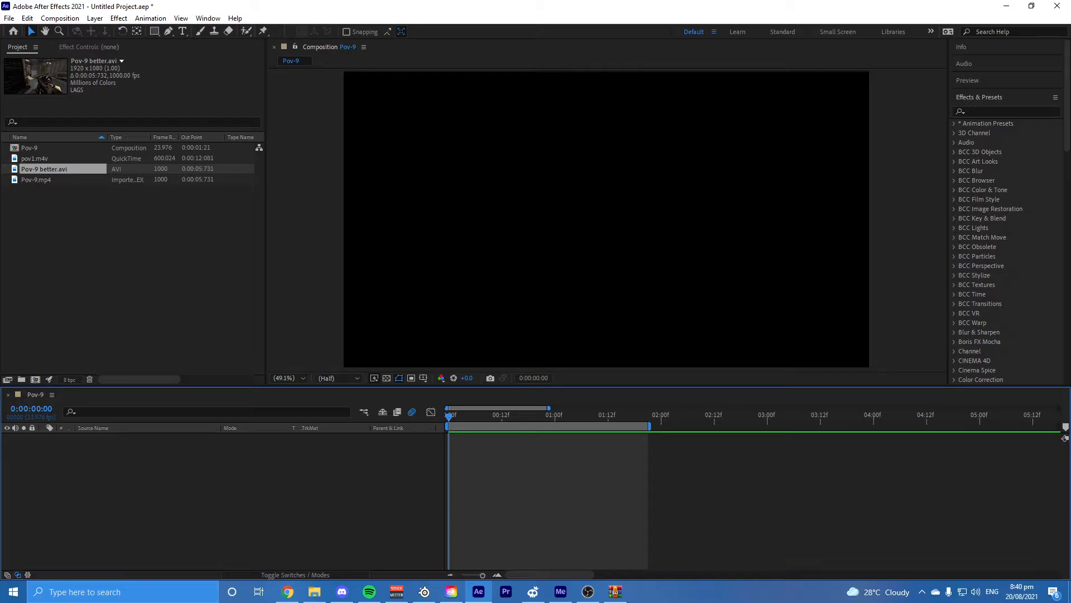
Step: Switch to Chrome, search Google for "xvid download" in a new tab and open Softonic's XviD Codec download page
click(287, 591)
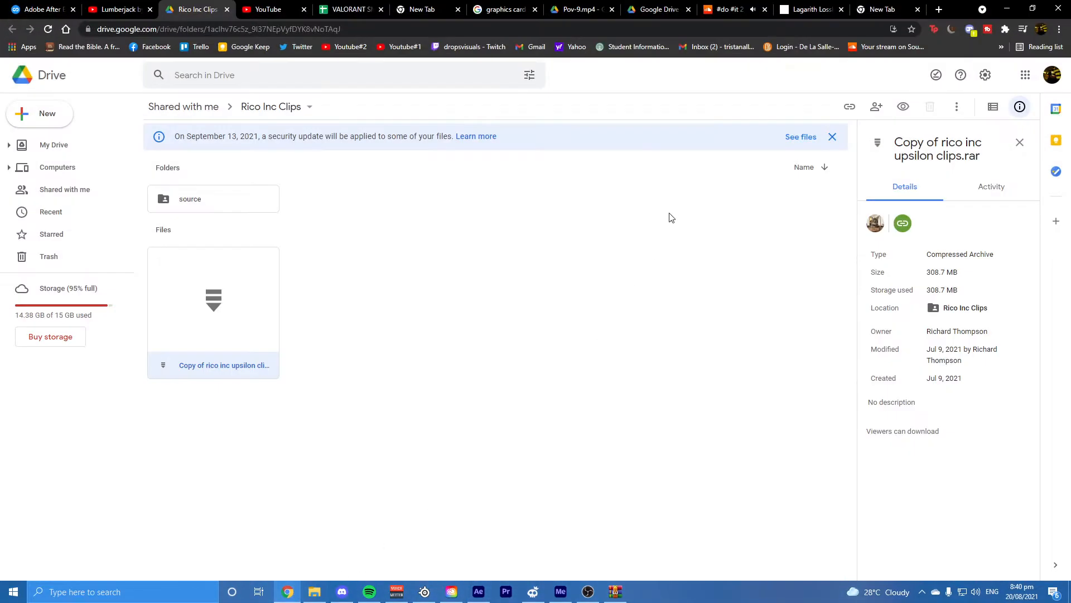
click(941, 7)
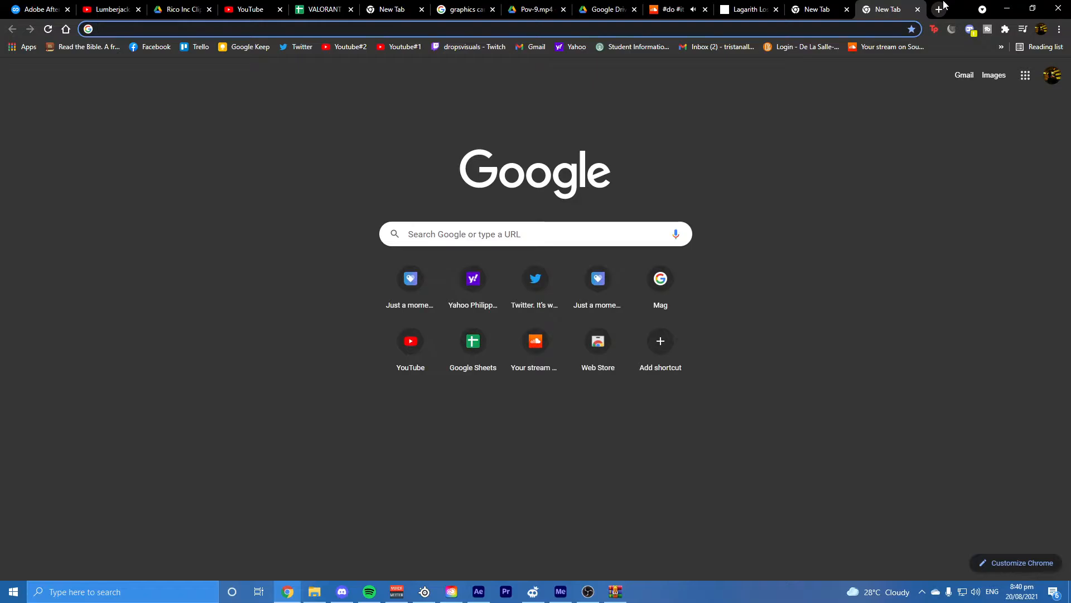
text(xvid)
key(Return)
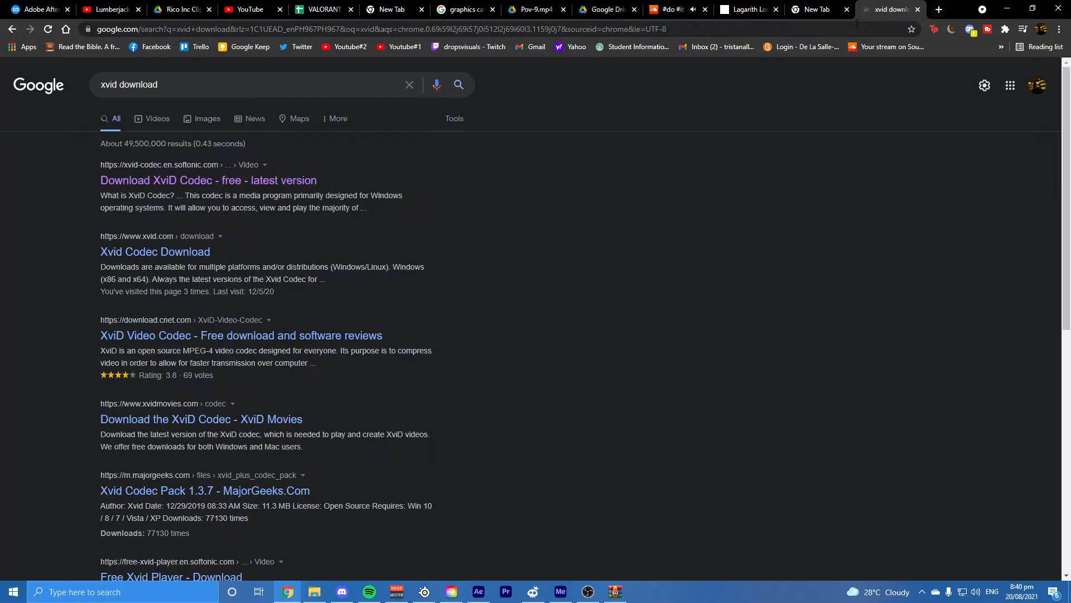
click(291, 180)
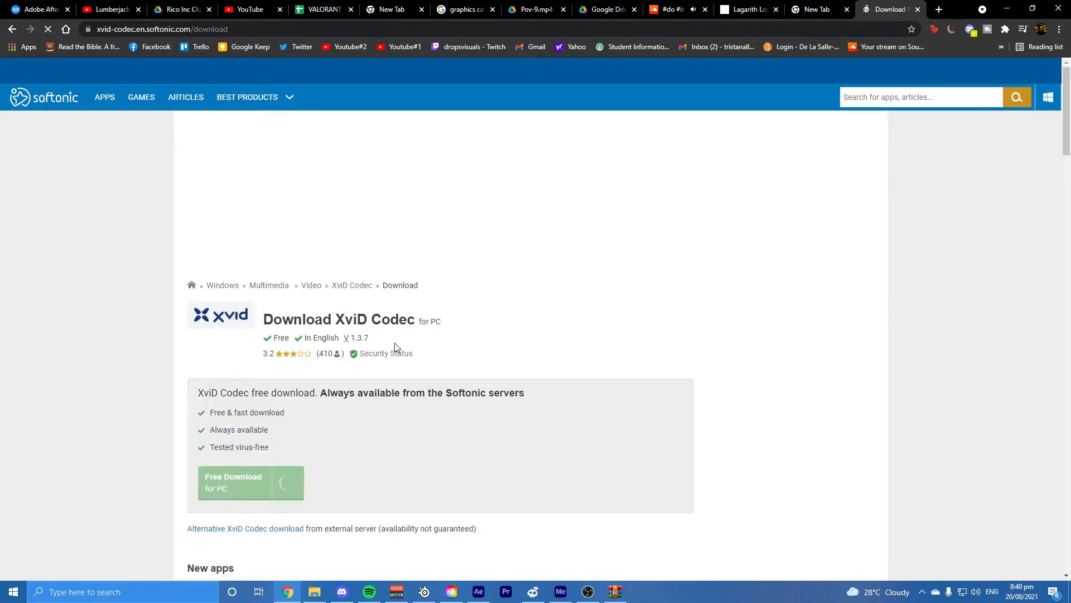
scroll(394, 347, down, 3)
scroll(394, 347, up, 3)
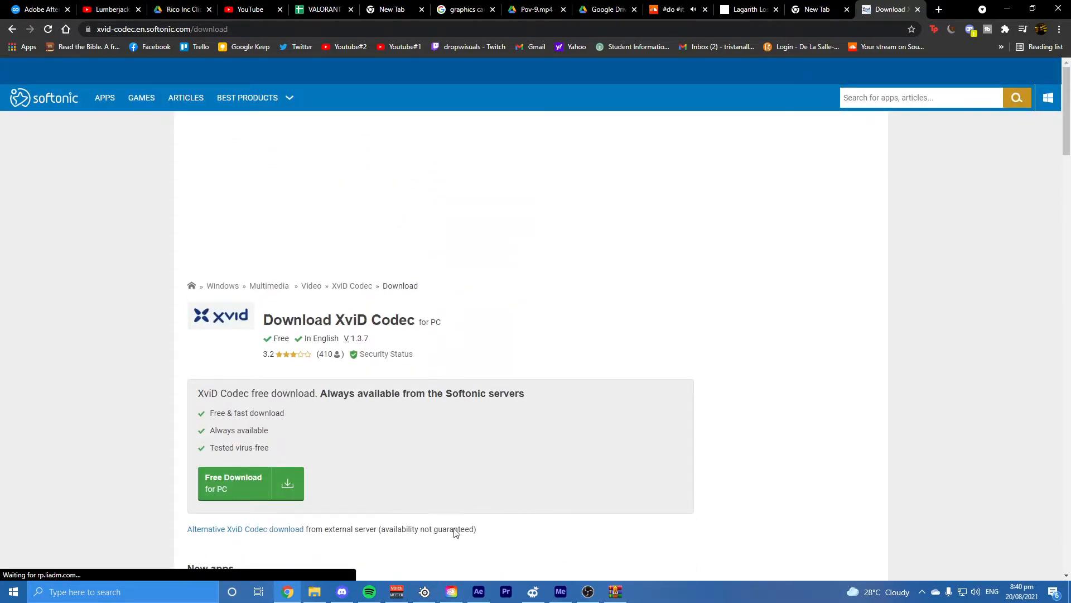
Step: Search Google for "lagarith losless codec" and open the Lagarith Lossless Video Codec download page
click(12, 29)
key(BackSpace)
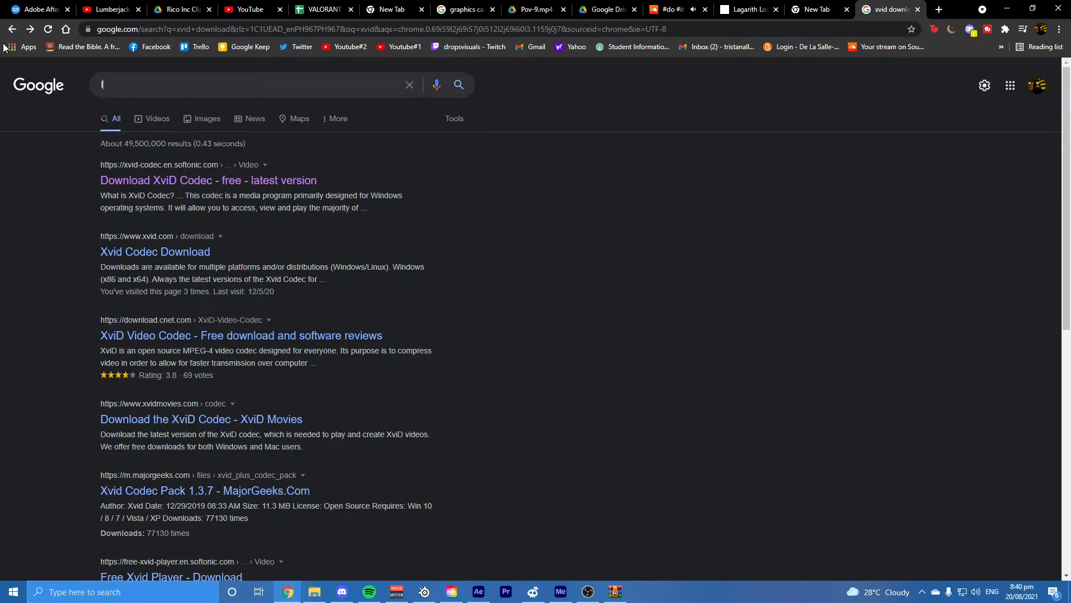
text(lagarith l)
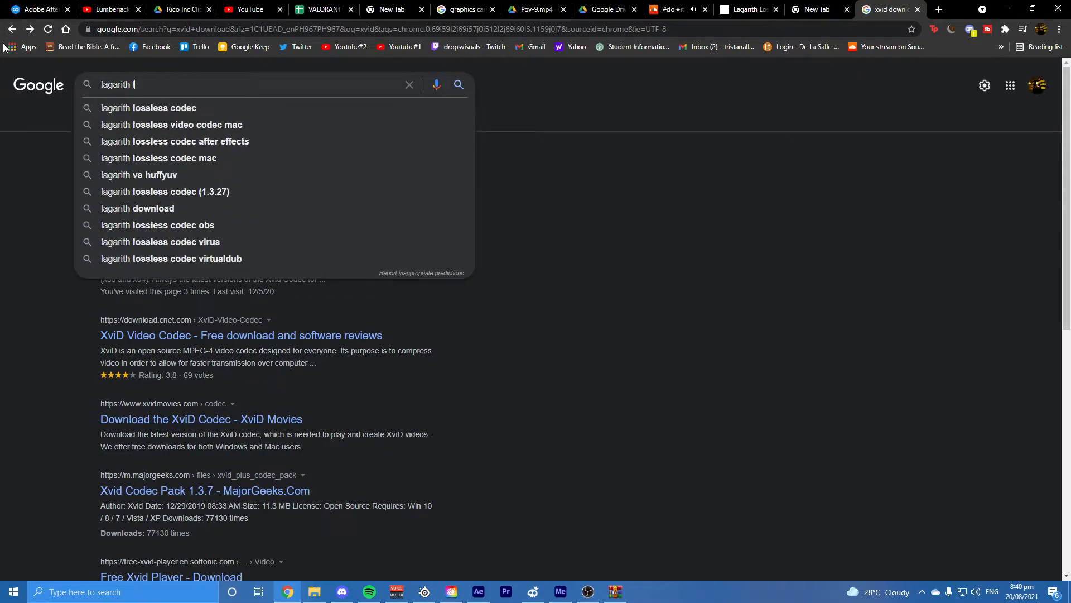
text(osless codec)
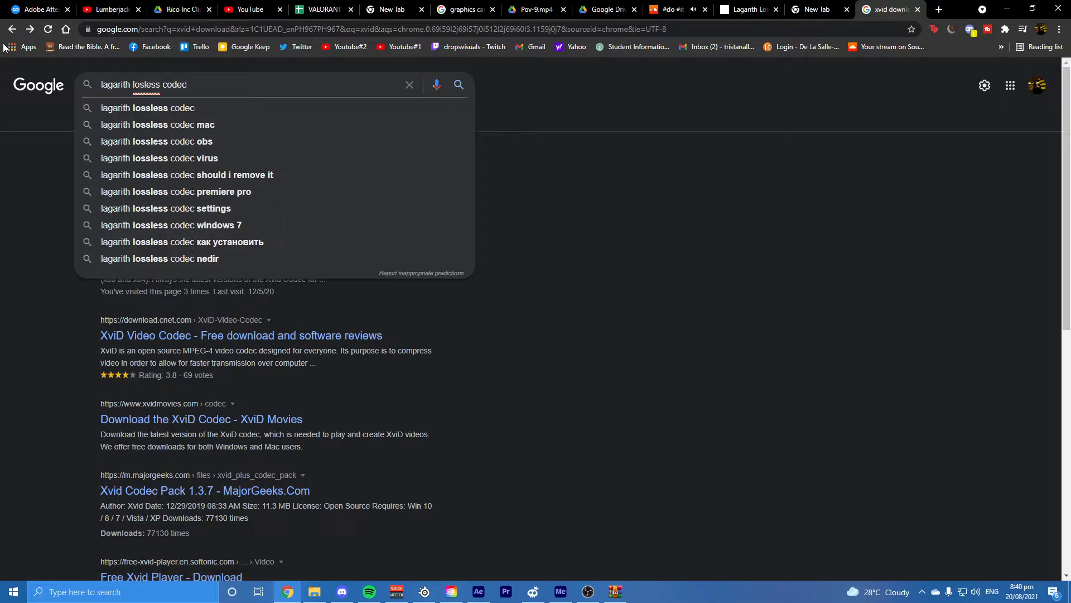
key(Return)
click(240, 220)
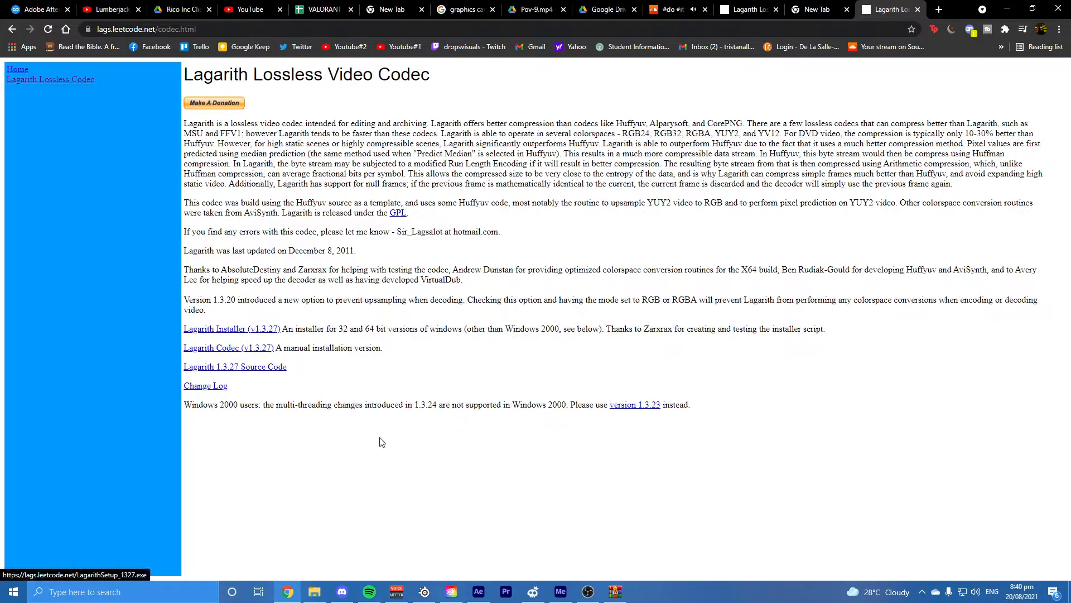
Step: Switch to After Effects and delete all project items, including the Pov-9 composition and its footage
click(479, 590)
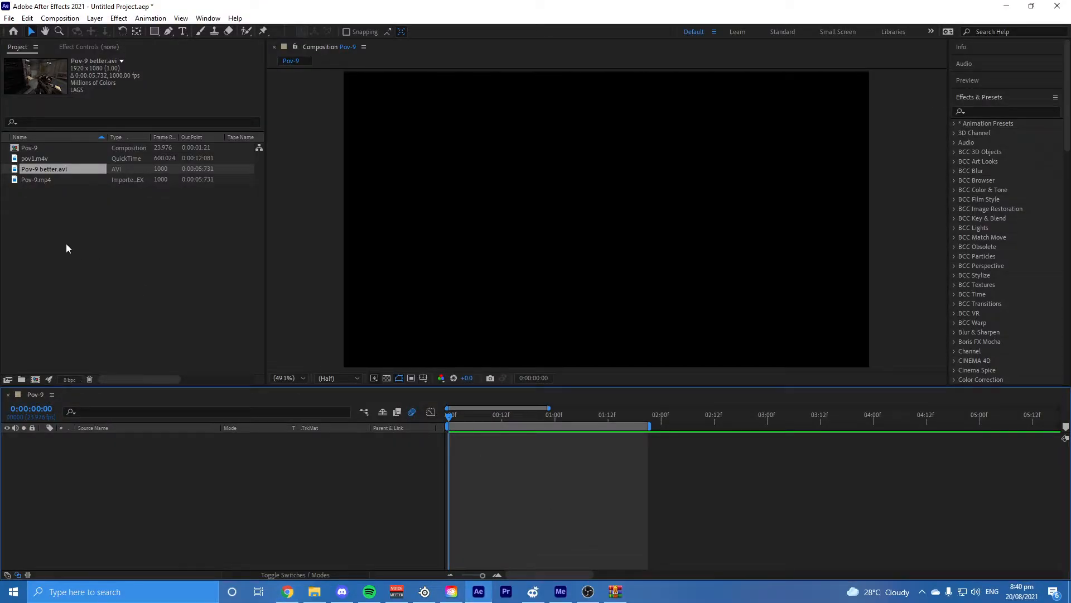
drag(72, 242, 34, 147)
key(Delete)
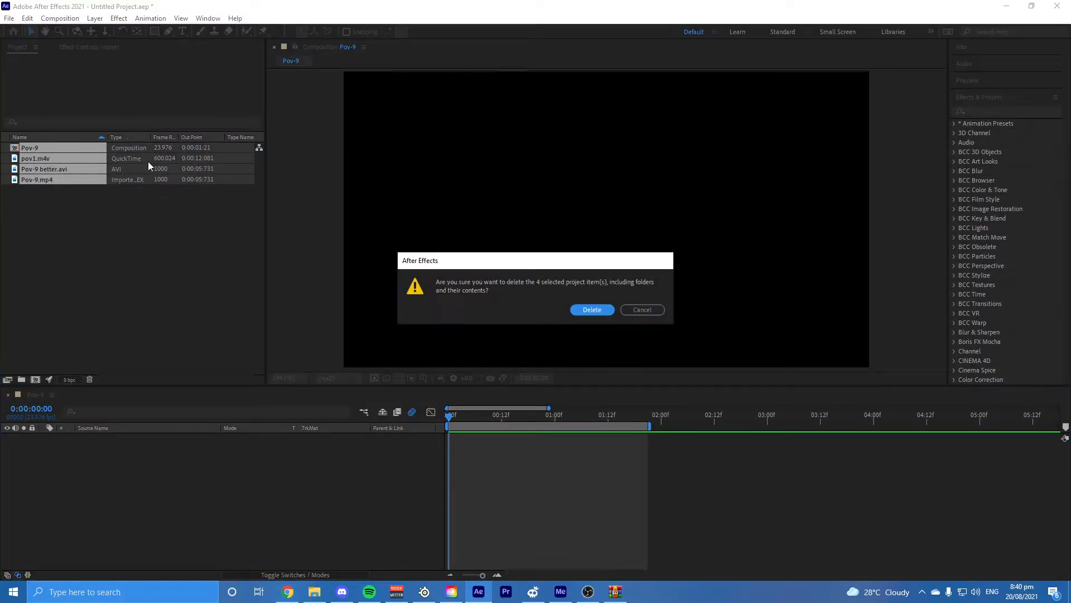
click(591, 309)
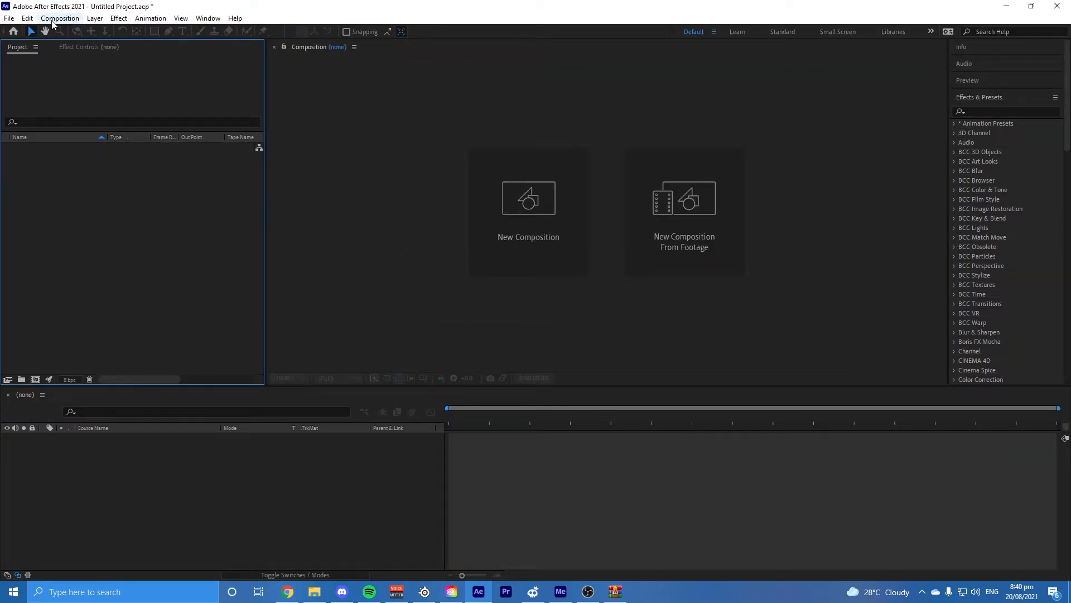
Step: Create a new composition named Comp 1 at 1920 x 1080 and 23.976 fps with a duration of 0:00:35:12
click(60, 18)
click(62, 32)
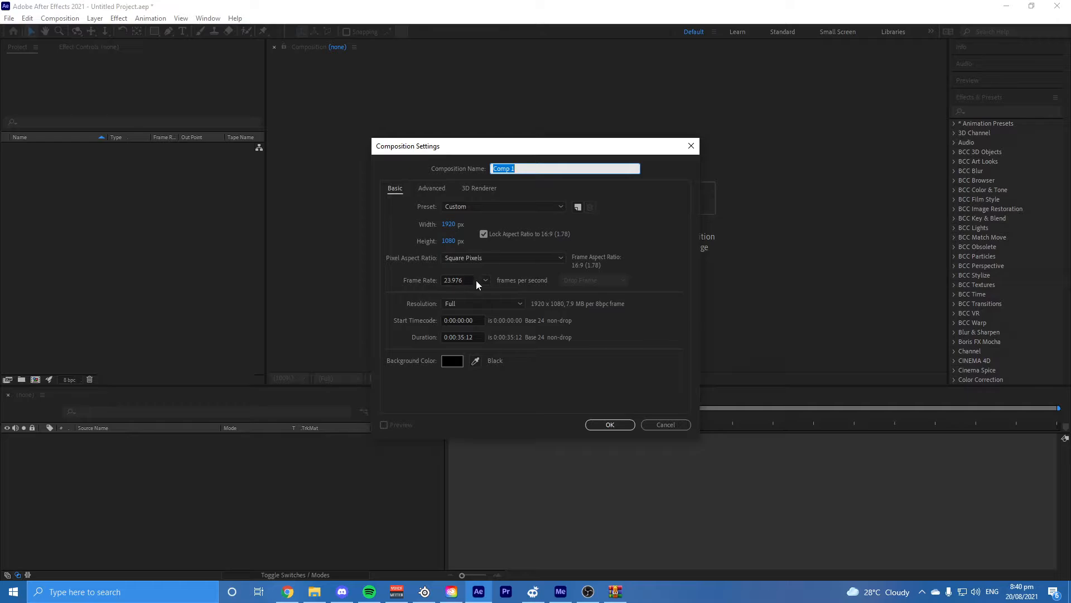
click(609, 424)
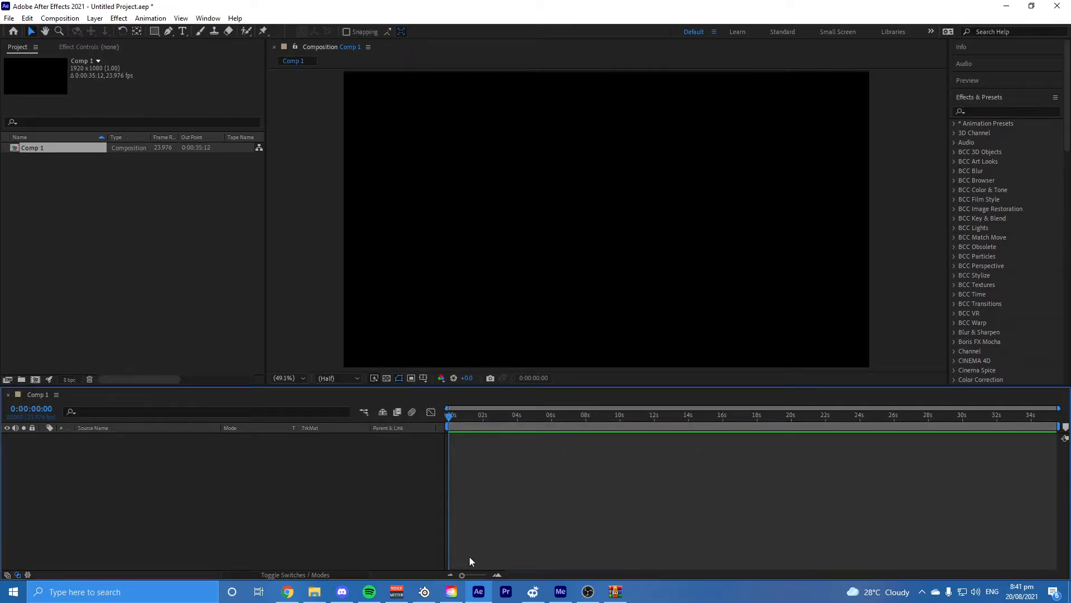
Step: Add the Pov-9 better clip from the Desktop folder to Comp 1 and place the playhead at the start
drag(475, 415, 418, 421)
click(8, 18)
click(385, 330)
click(315, 591)
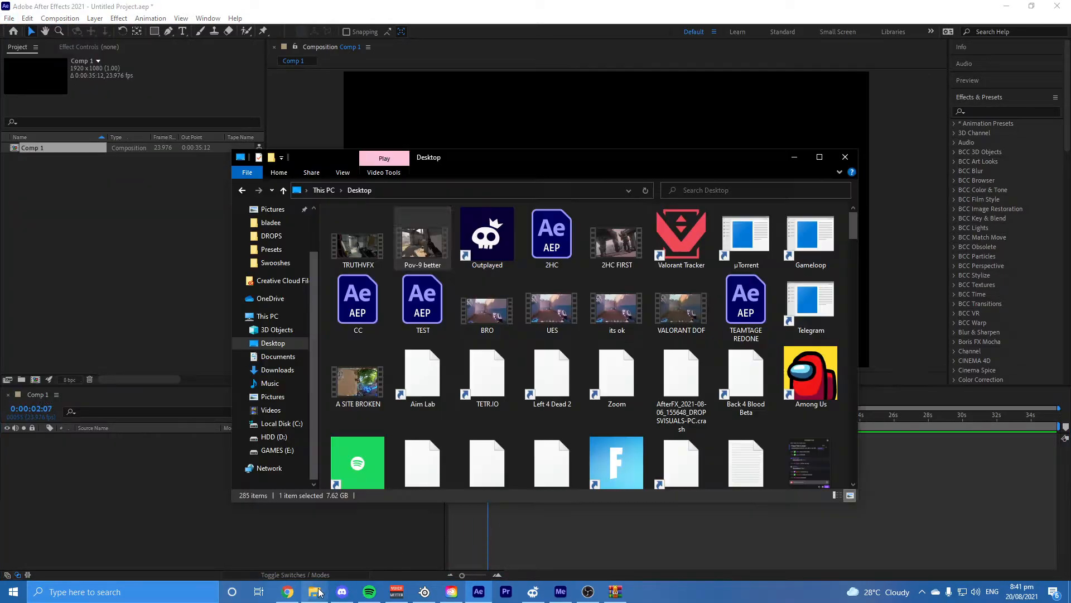
click(381, 524)
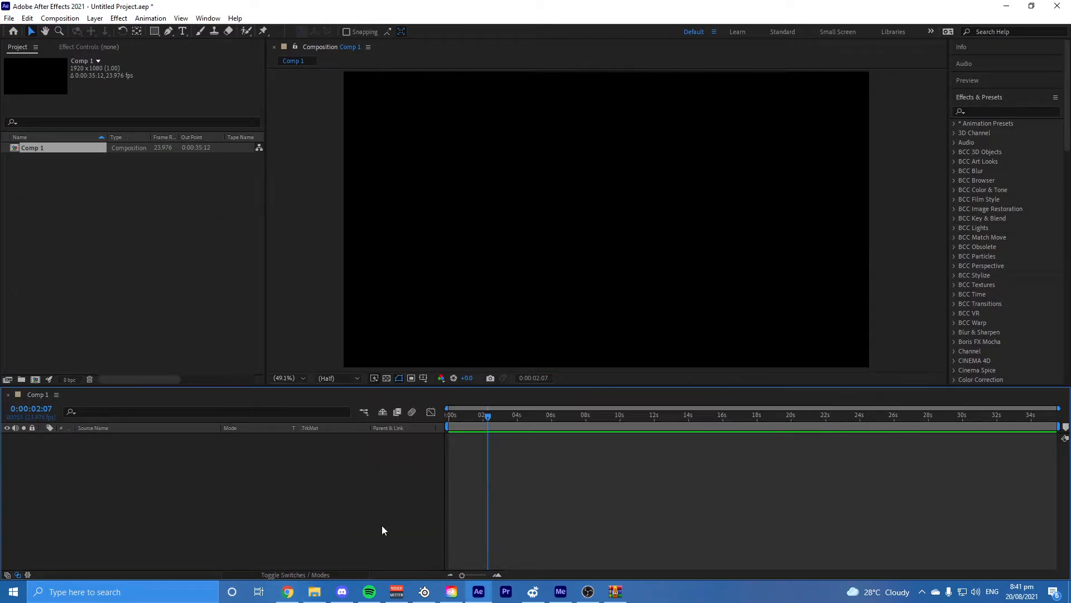
drag(382, 525, 430, 482)
drag(477, 425, 439, 476)
Step: Export Comp 1 to the Adobe Media Encoder queue
click(8, 18)
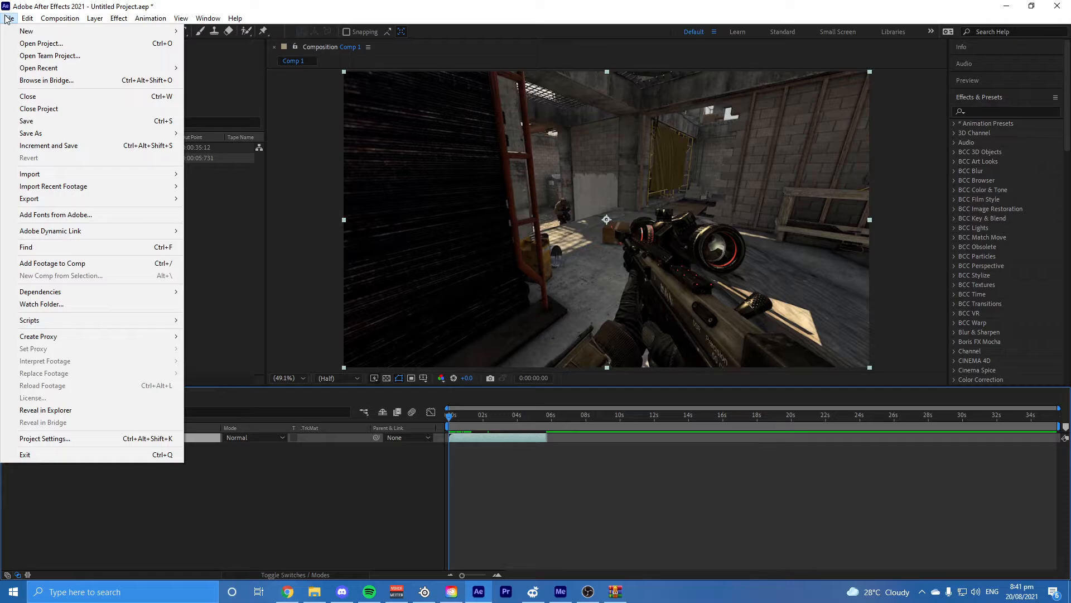
mouse_move(40, 206)
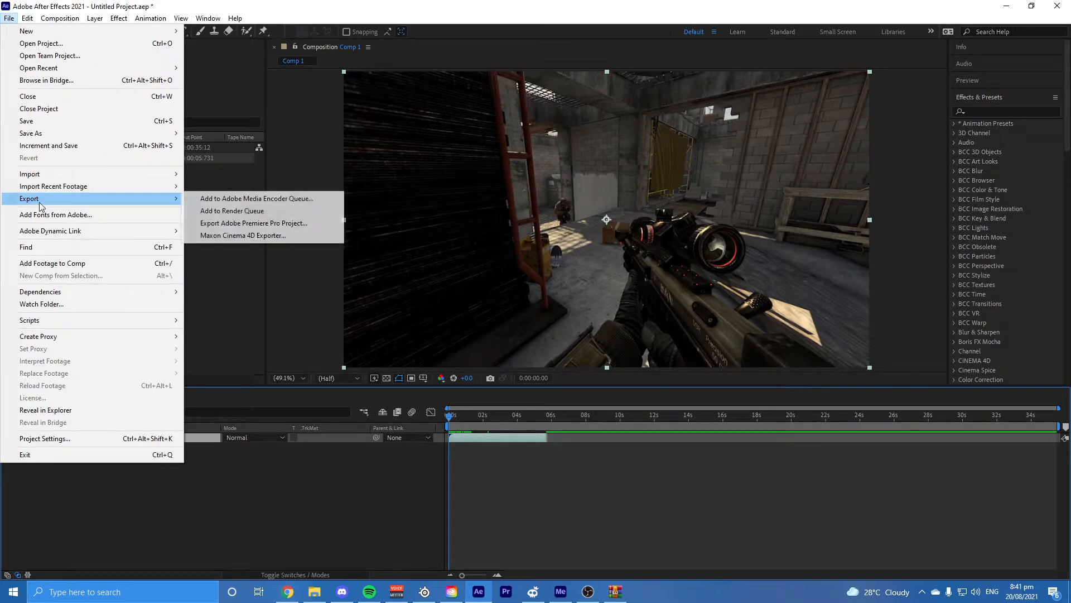
click(249, 200)
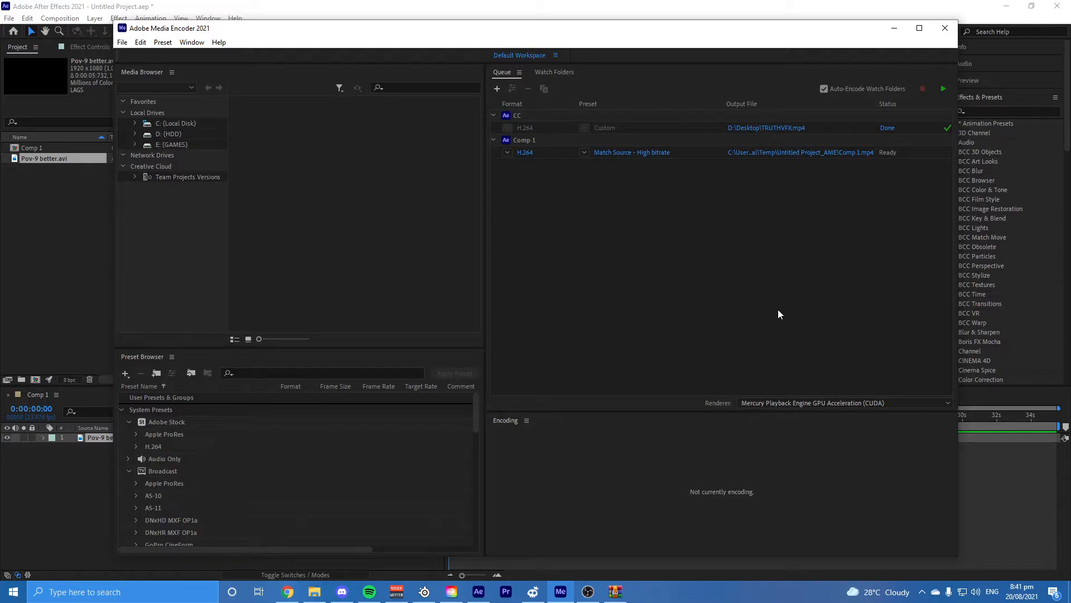
Step: Open Comp 1's H.264 export settings, unlink the frame rate from the source and enable Render at Maximum Depth
click(653, 159)
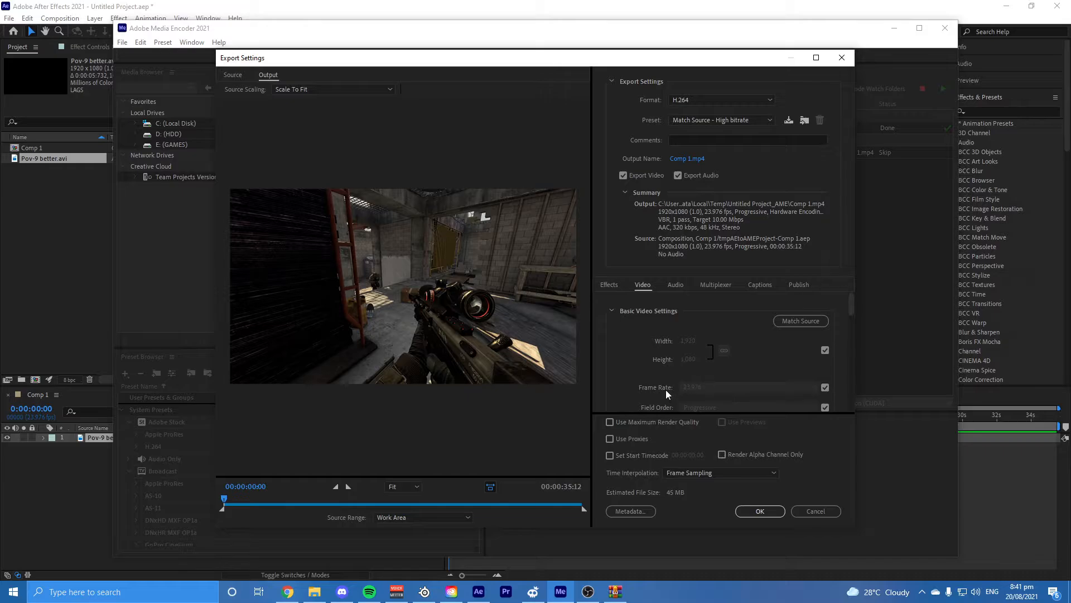
scroll(725, 374, down, 1)
click(825, 351)
click(755, 352)
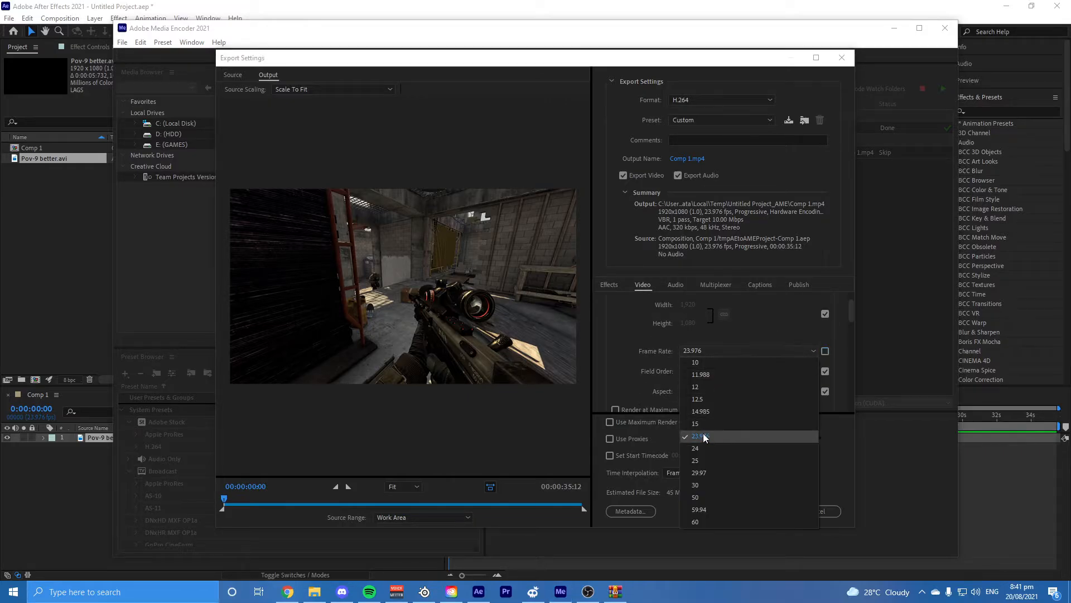
click(640, 373)
scroll(641, 373, down, 1)
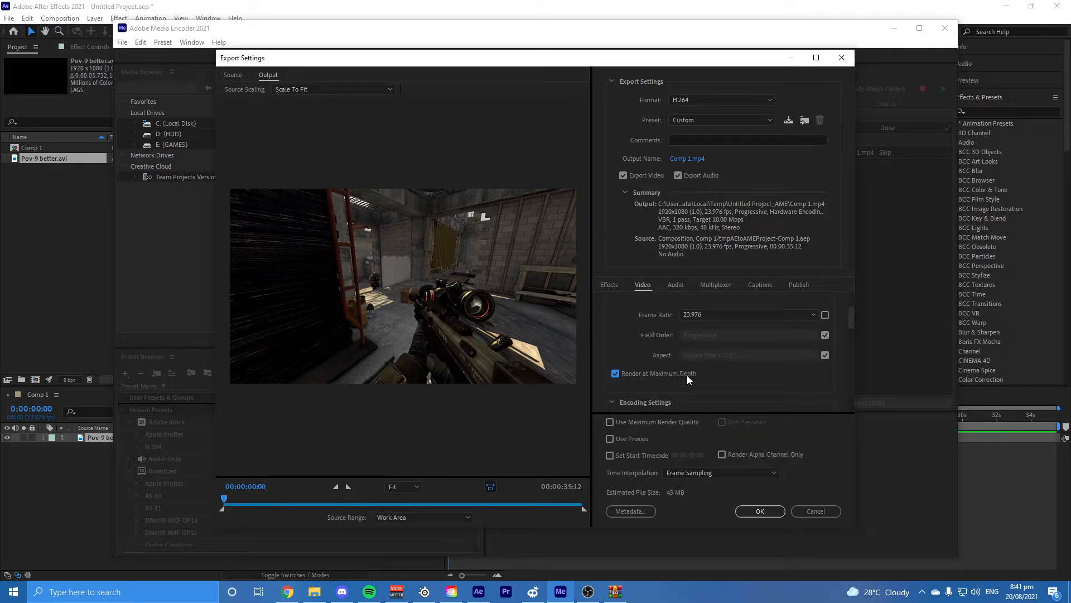
scroll(761, 379, down, 2)
Step: Unlink the encoding profile from the source and set the profile to High and the level to 5.2
click(825, 369)
click(772, 370)
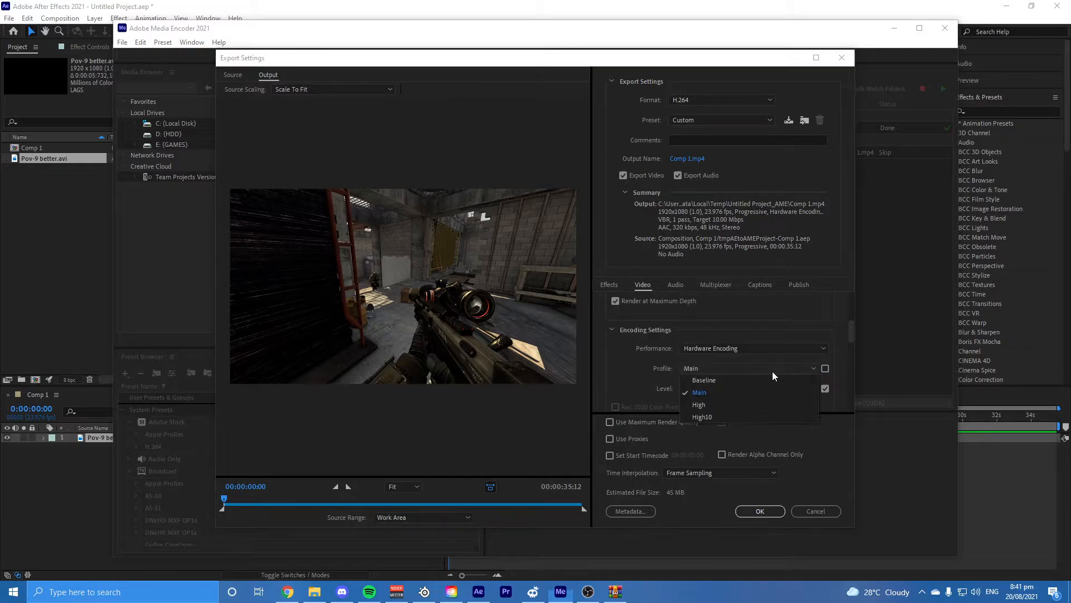
click(705, 402)
click(806, 389)
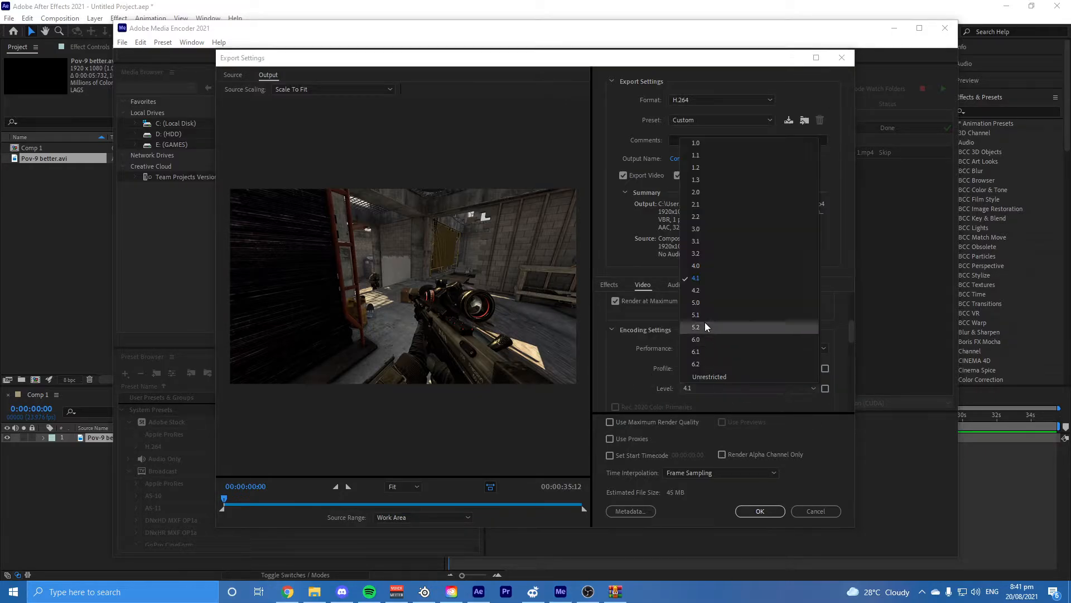
click(705, 323)
Step: Set the export frame rate to 23.976
scroll(644, 364, up, 1)
scroll(644, 363, up, 2)
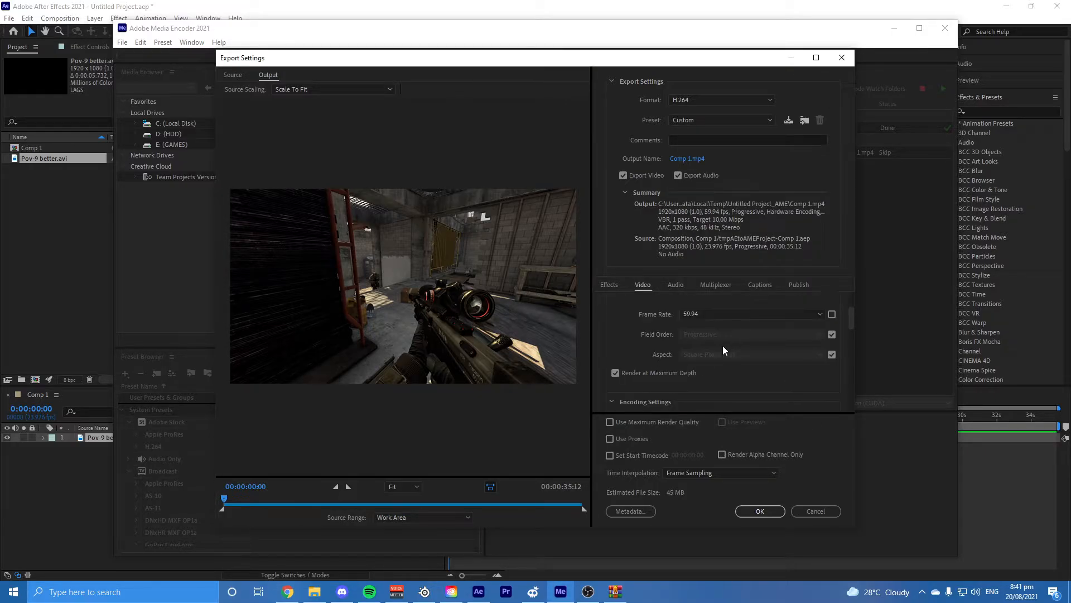
click(720, 347)
click(708, 434)
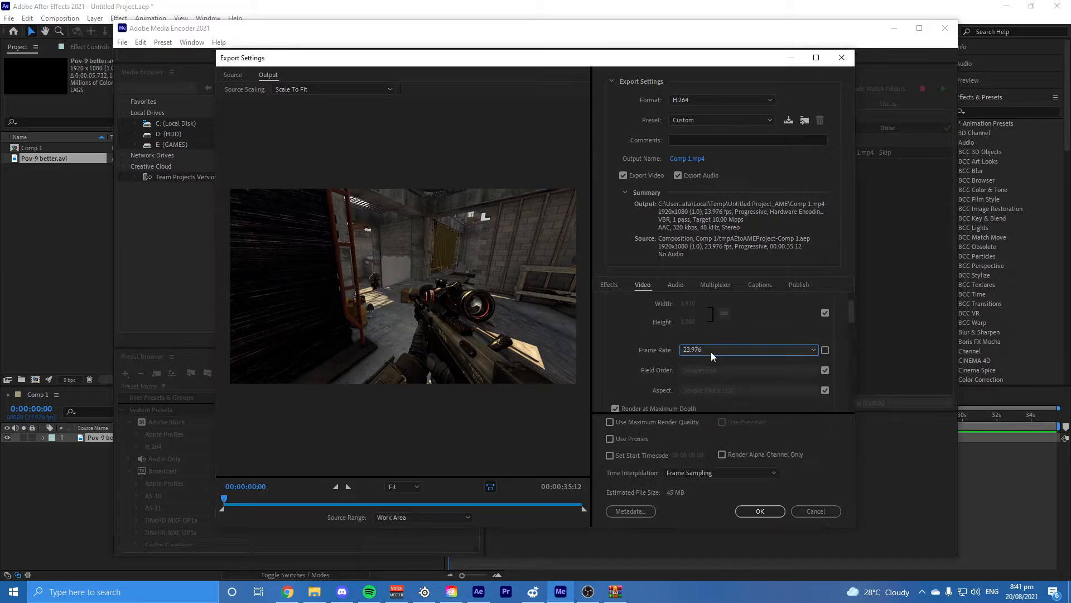
Step: Set the bitrate encoding to CBR with a 100 Mbps target and enable Use Maximum Render Quality
scroll(641, 371, down, 8)
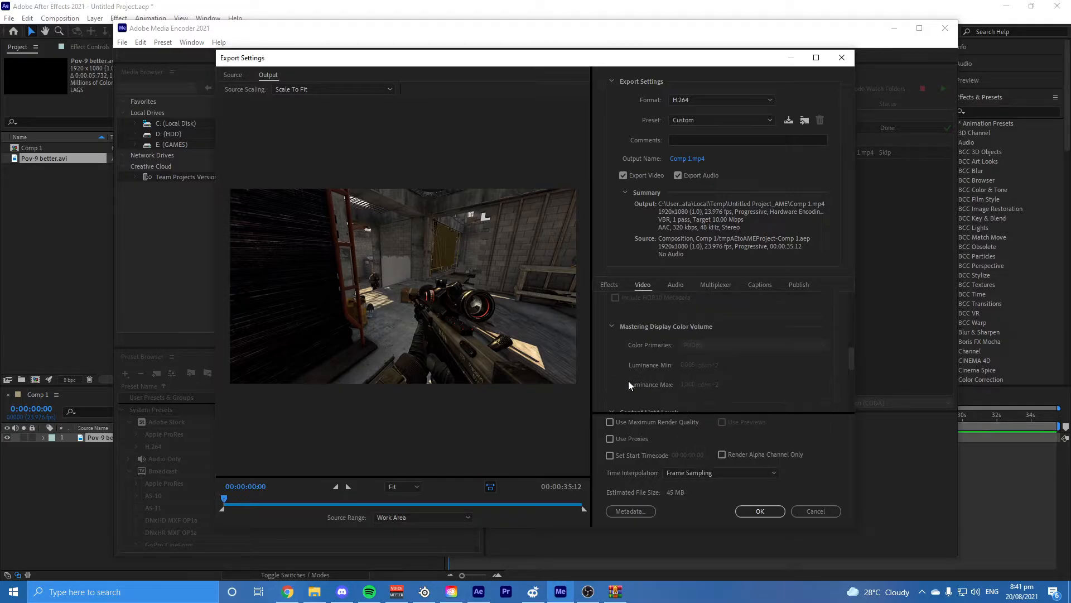
scroll(646, 384, down, 3)
click(719, 315)
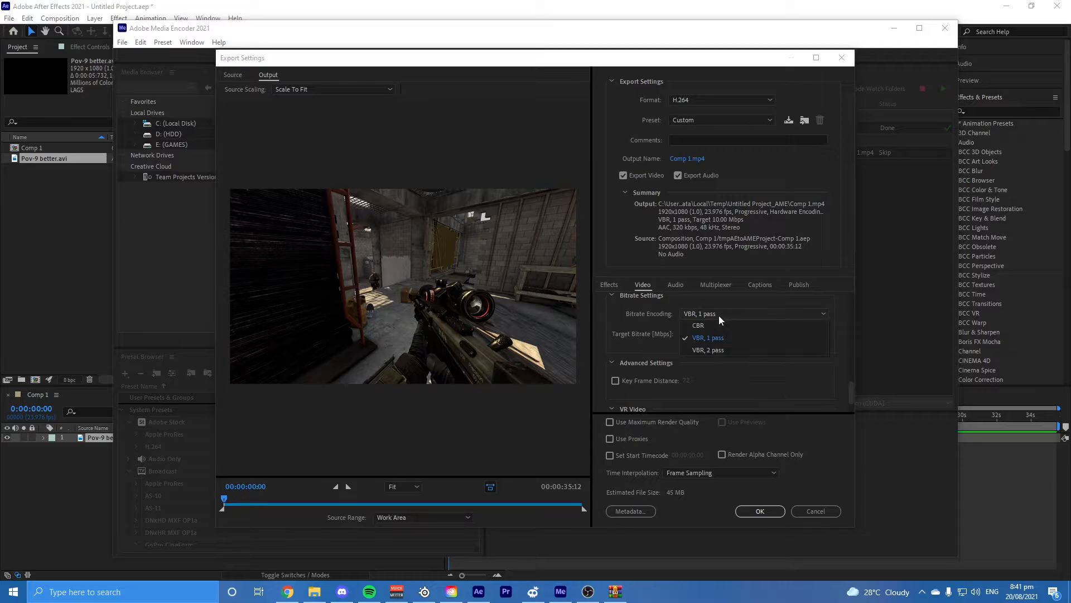
click(758, 325)
click(806, 333)
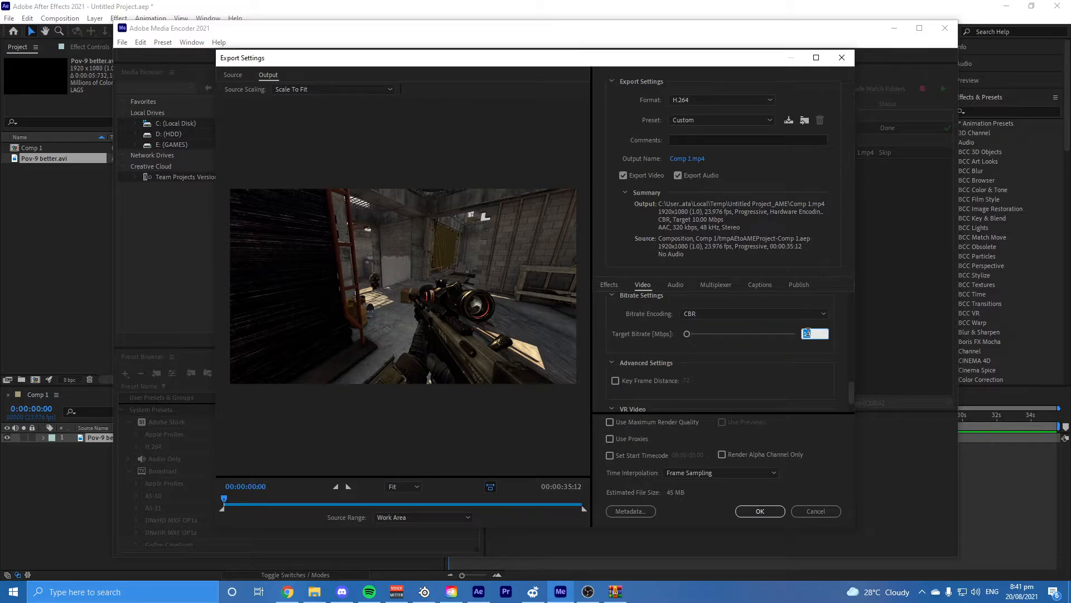
text(100)
key(Return)
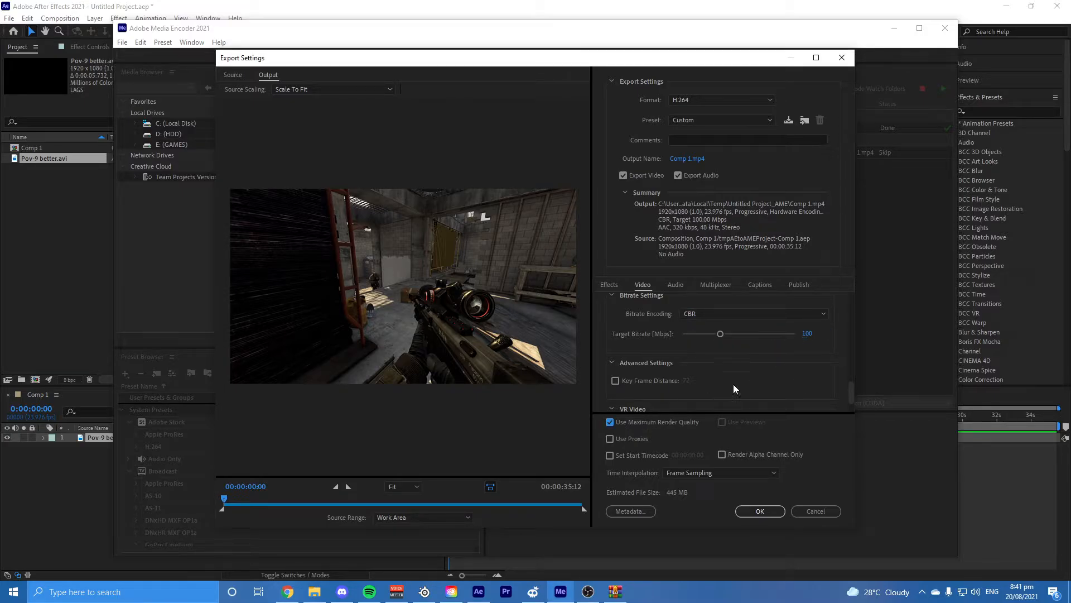
Step: Open the save location for the Comp 1 output file, close it and cancel the export settings
scroll(757, 387, up, 5)
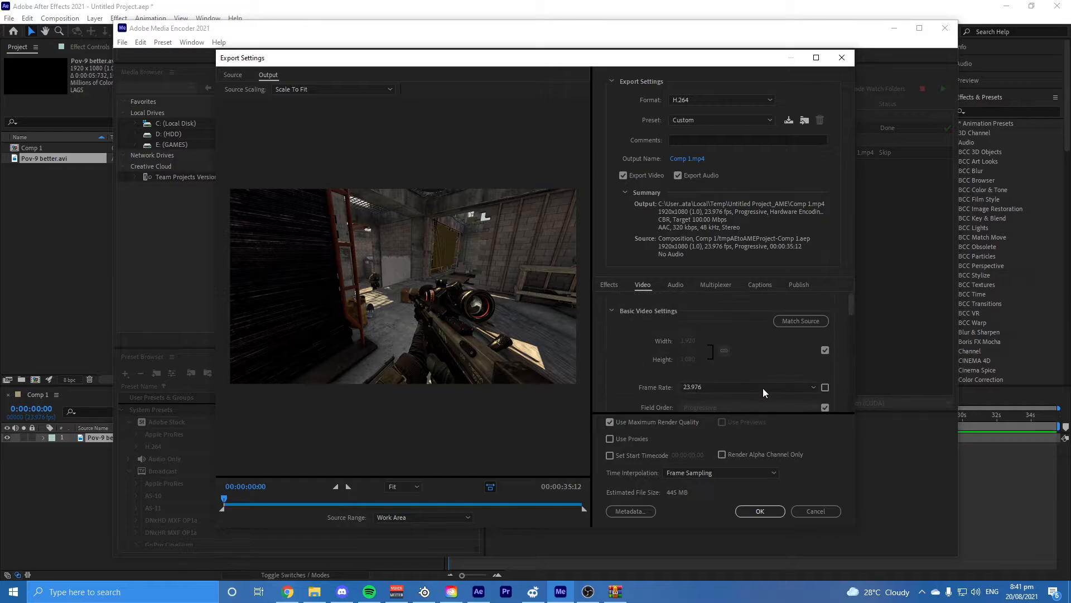
click(688, 159)
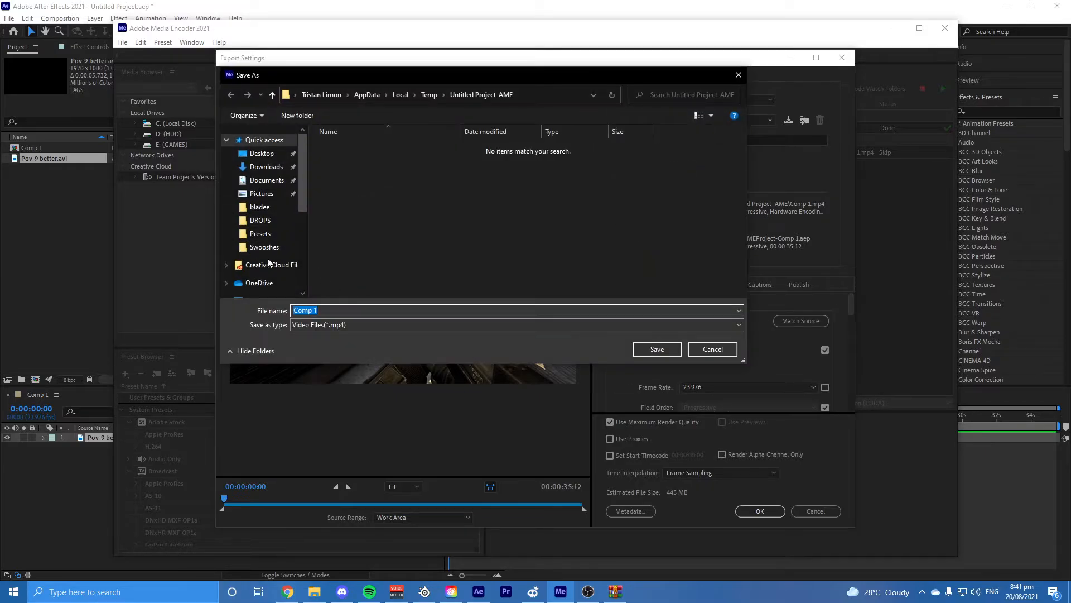
key(Return)
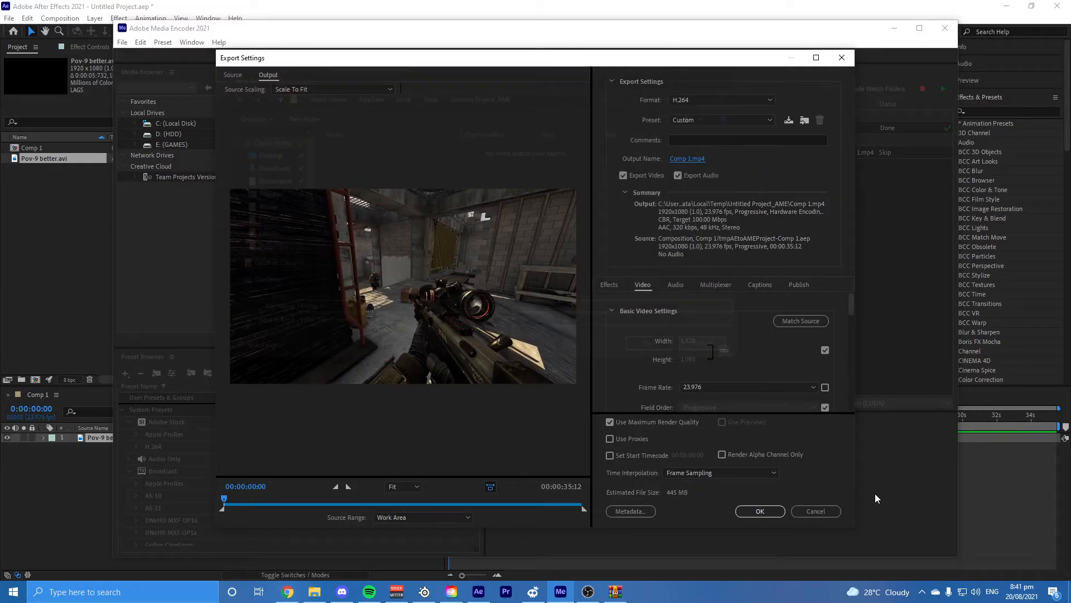
click(822, 513)
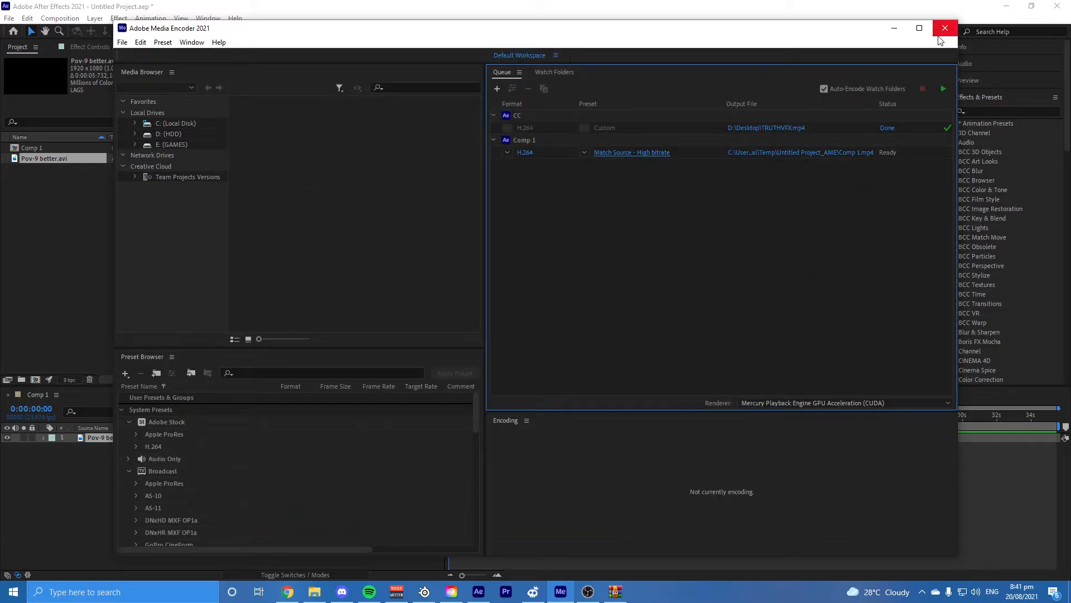
Step: Return to After Effects, add TRUTHVFX.mp4 from the Desktop folder to Comp 1 and delete the Pov-9 better.avi layer
click(894, 28)
click(491, 462)
click(462, 436)
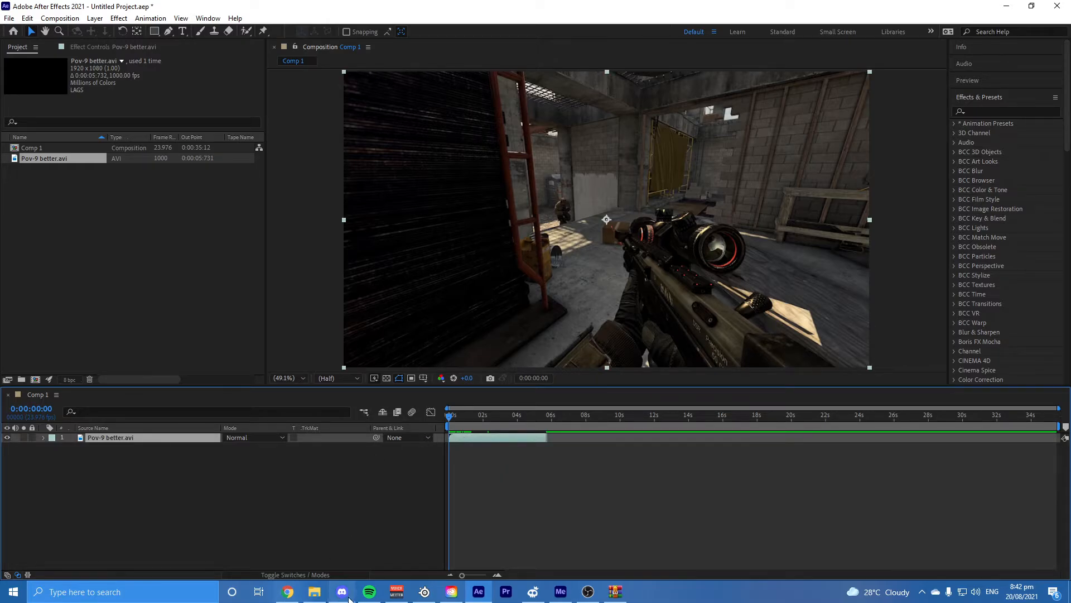
click(314, 592)
drag(358, 239, 502, 503)
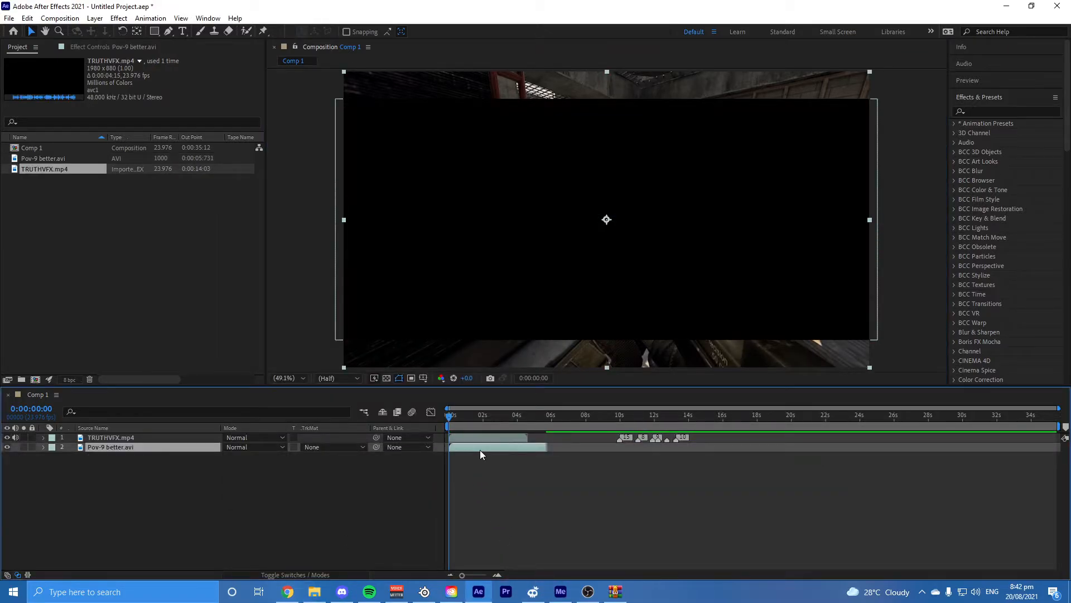
key(Delete)
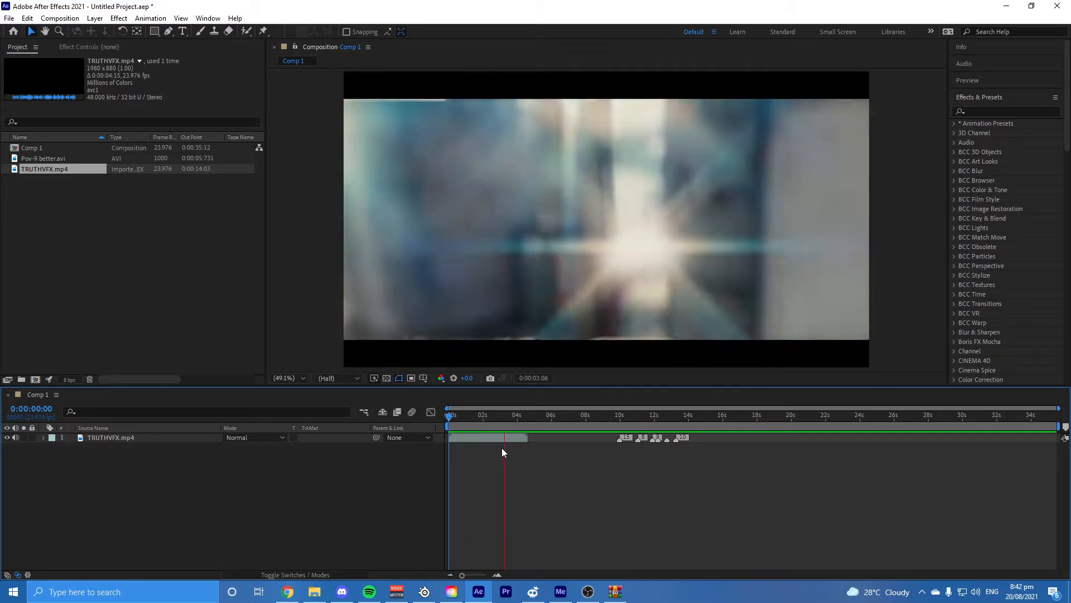
Step: End Comp 1's work area at 0:00:04:15, where the TRUTHVFX layer ends, and return the playhead to the start
click(528, 417)
key(n)
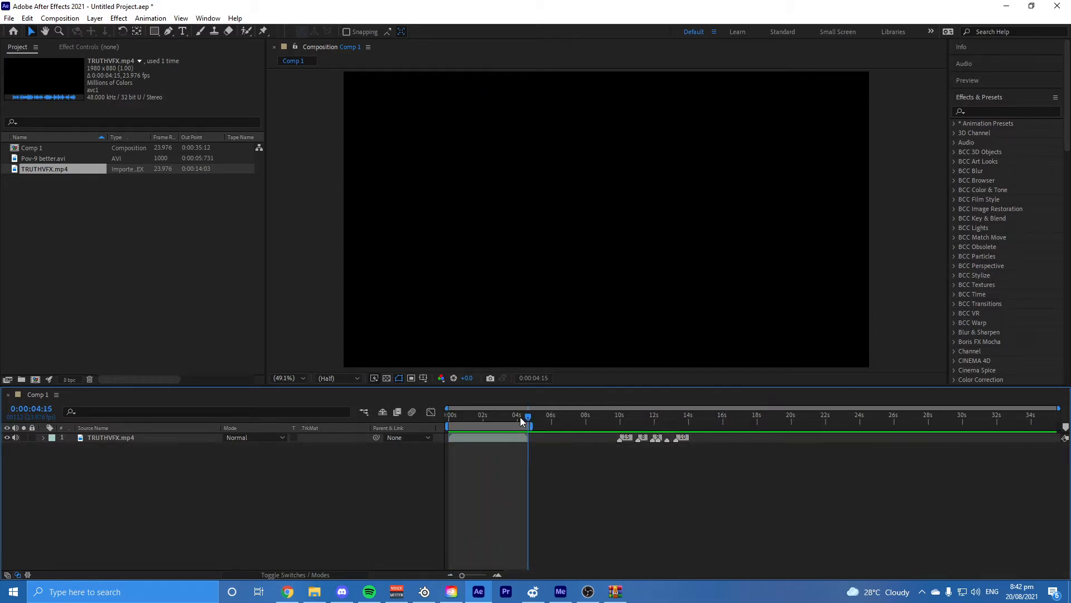
click(486, 416)
click(484, 437)
click(527, 417)
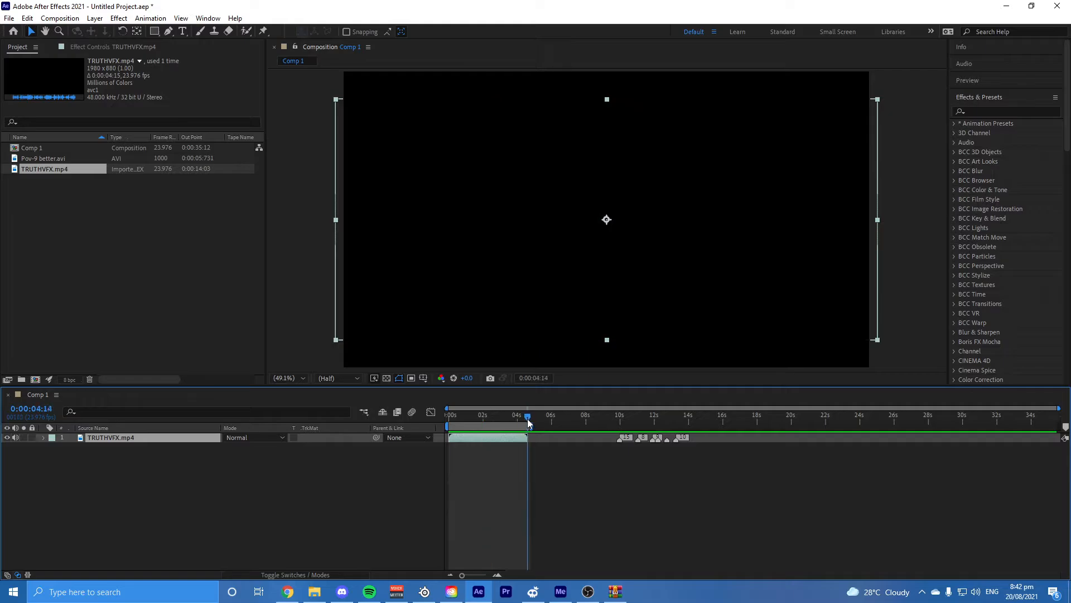
key(Home)
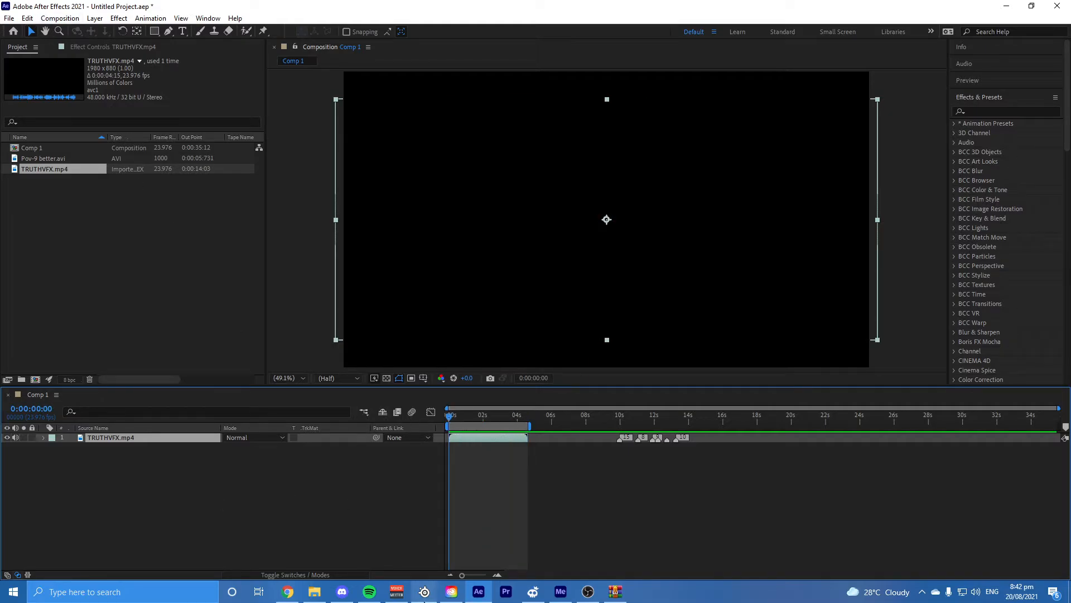
Step: Check the frame width and height in the details of the TRUTHVFX file on the Desktop, and return to After Effects
click(315, 591)
right_click(363, 257)
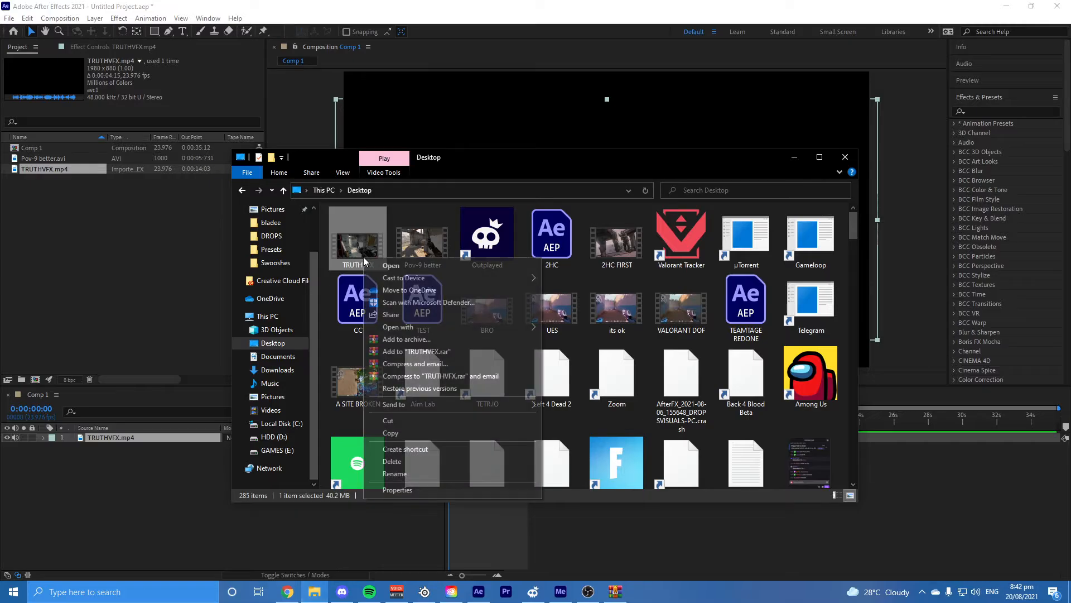
click(398, 489)
click(442, 284)
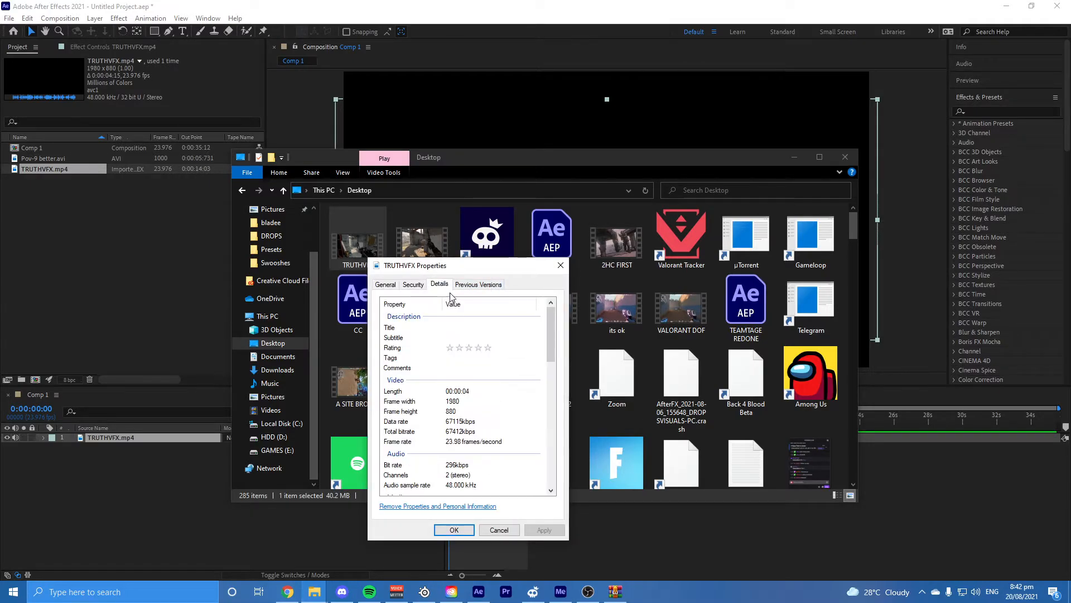
click(449, 412)
click(313, 531)
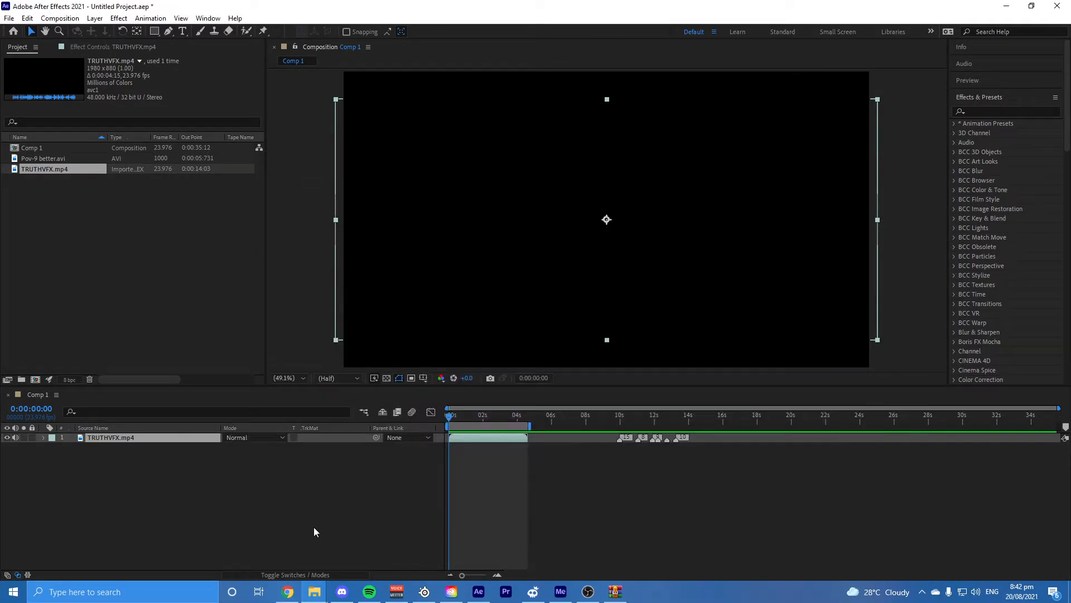
Step: Set Comp 1's height to 880 px and, with the aspect ratio unlocked, its width to 1920 px
click(60, 17)
click(72, 42)
click(452, 241)
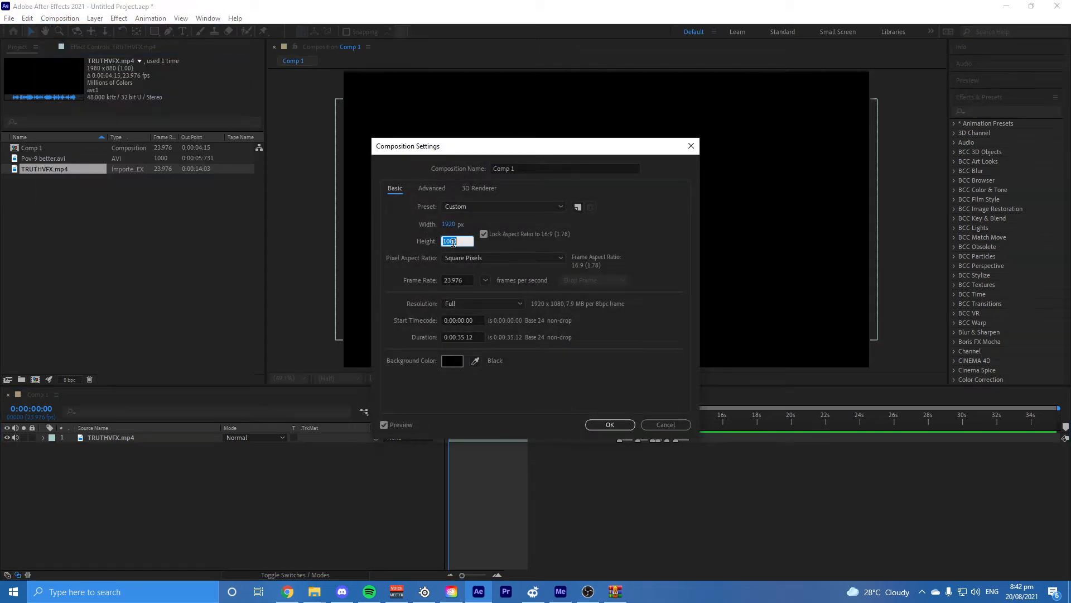
text(880)
click(484, 234)
click(449, 224)
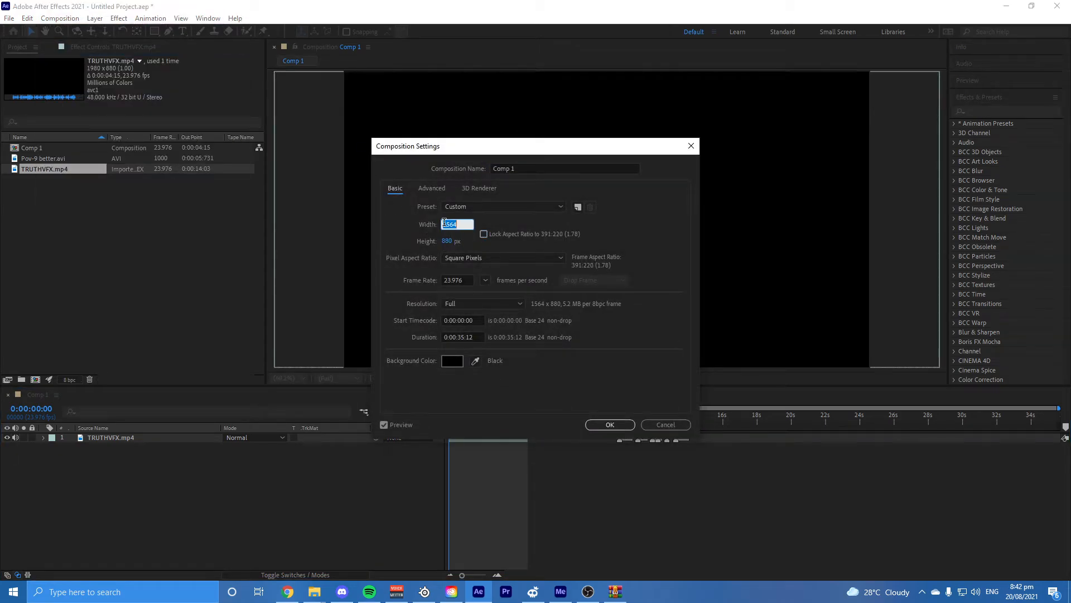
text(1920)
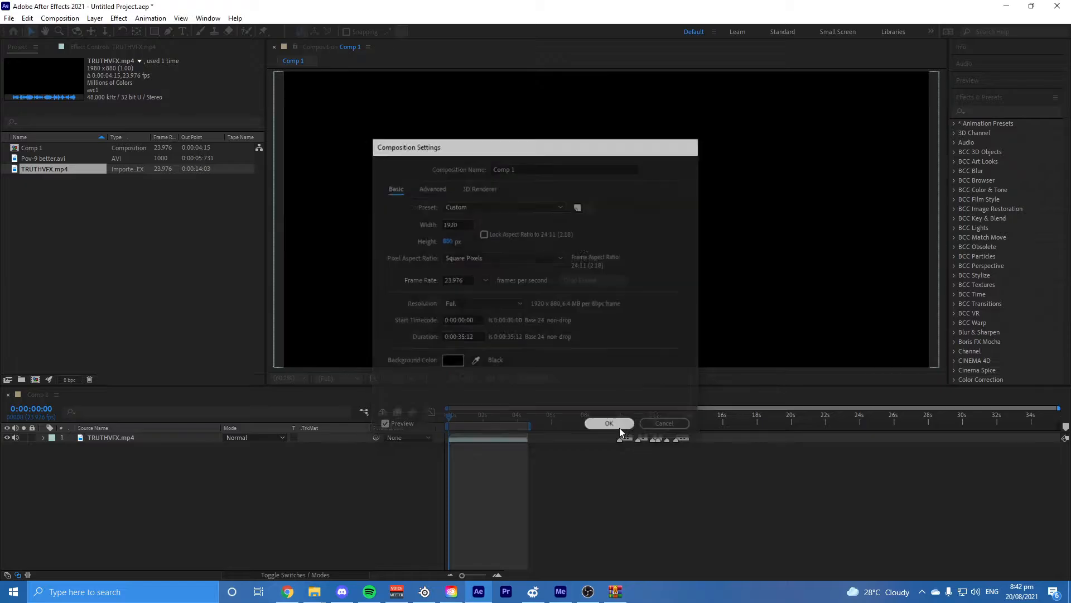
click(613, 425)
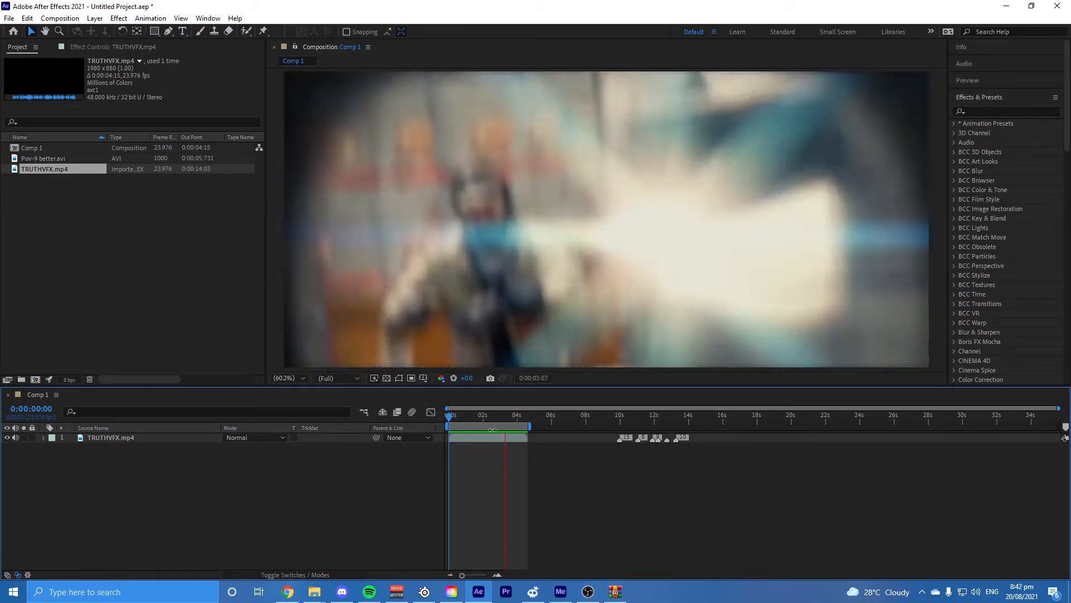
Step: Preview Comp 1 from the start and stop the playback
key(space)
click(12, 20)
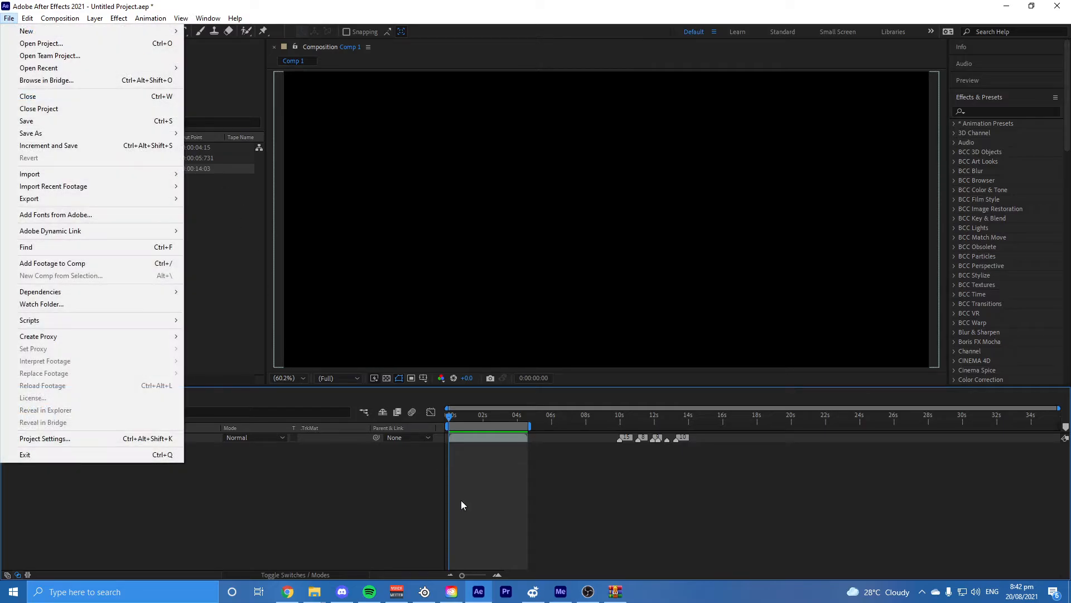
click(461, 500)
Step: Move the playhead to 0:00:01:21 and apply the Instant 4K effect to the TRUTHVFX.mp4 layer
drag(464, 417, 481, 450)
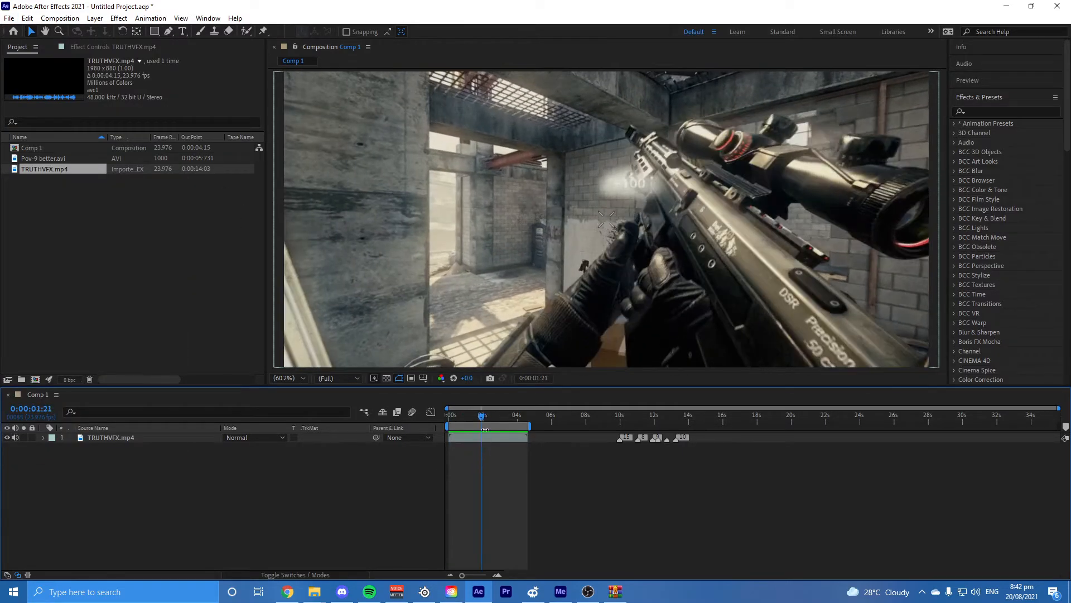
click(483, 440)
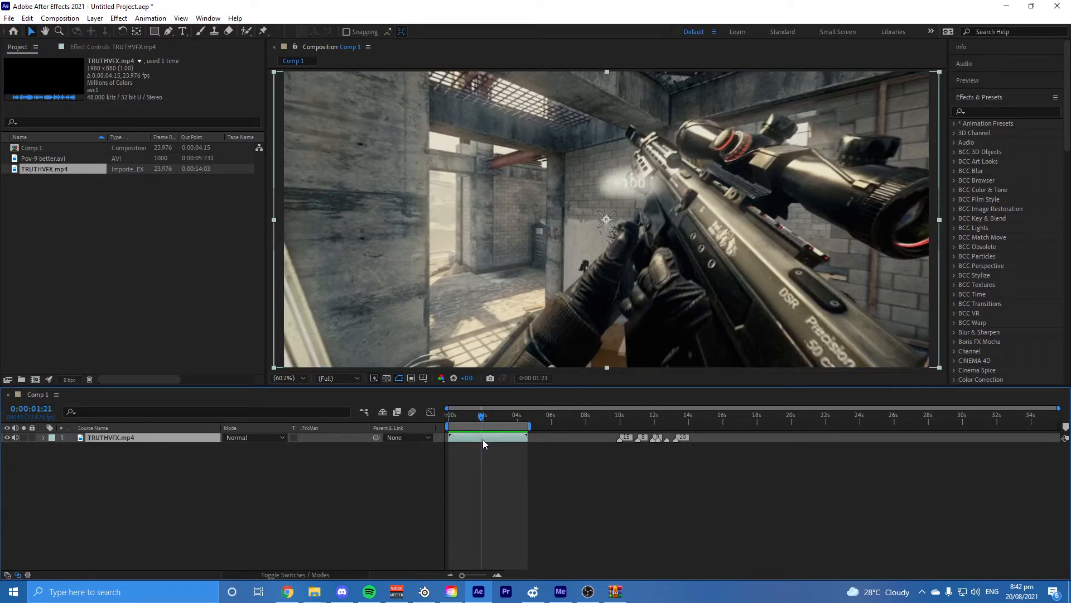
key(ctrl+space)
text(in)
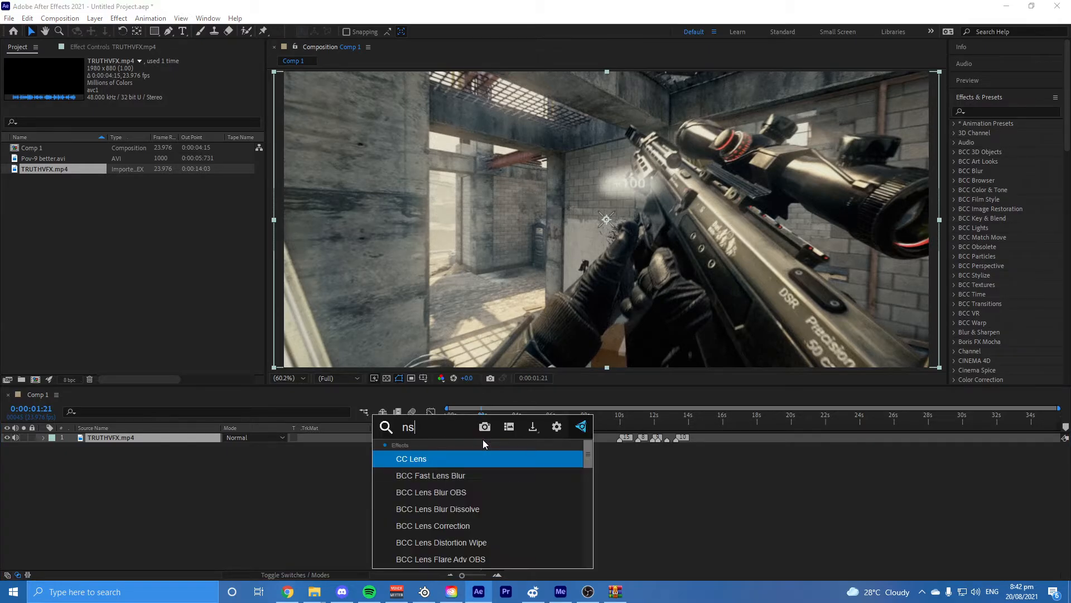
text(stant 4k)
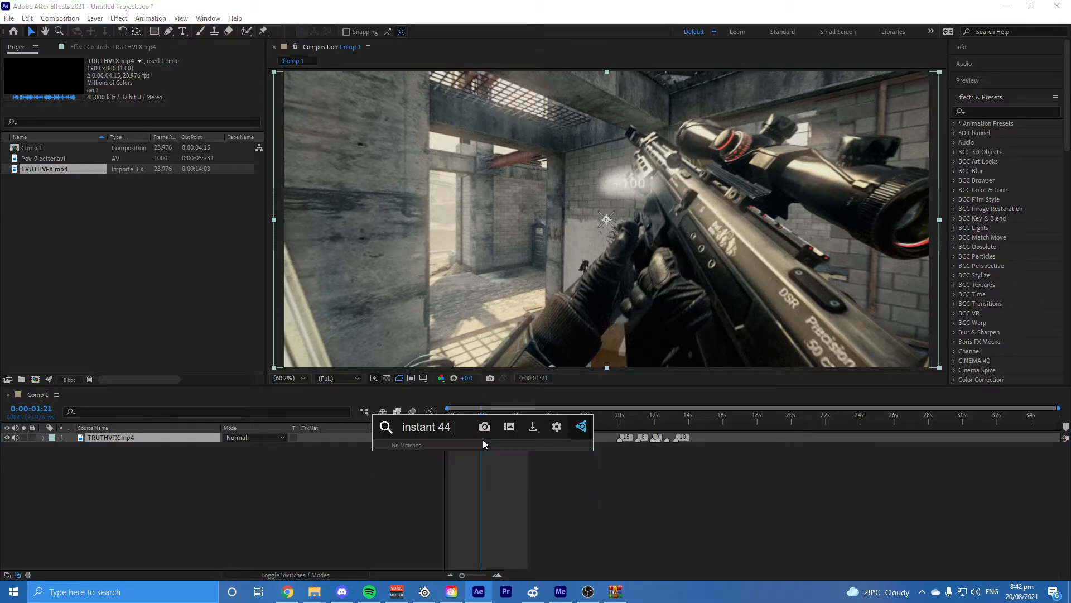
key(Return)
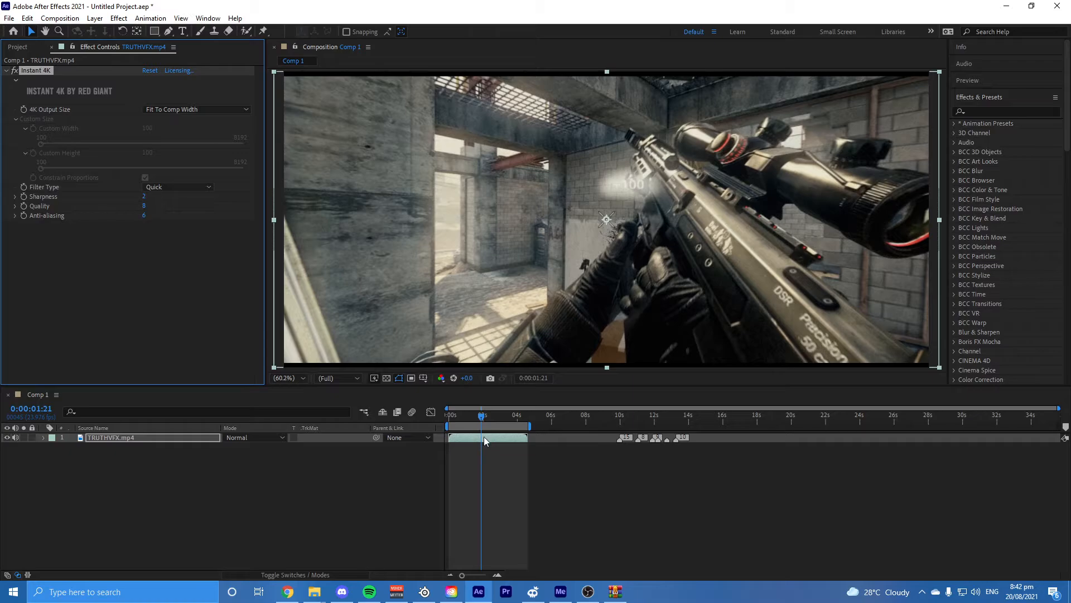
Step: Switch to File Explorer and search the Downloads folder for "red giant"
mouse_move(315, 594)
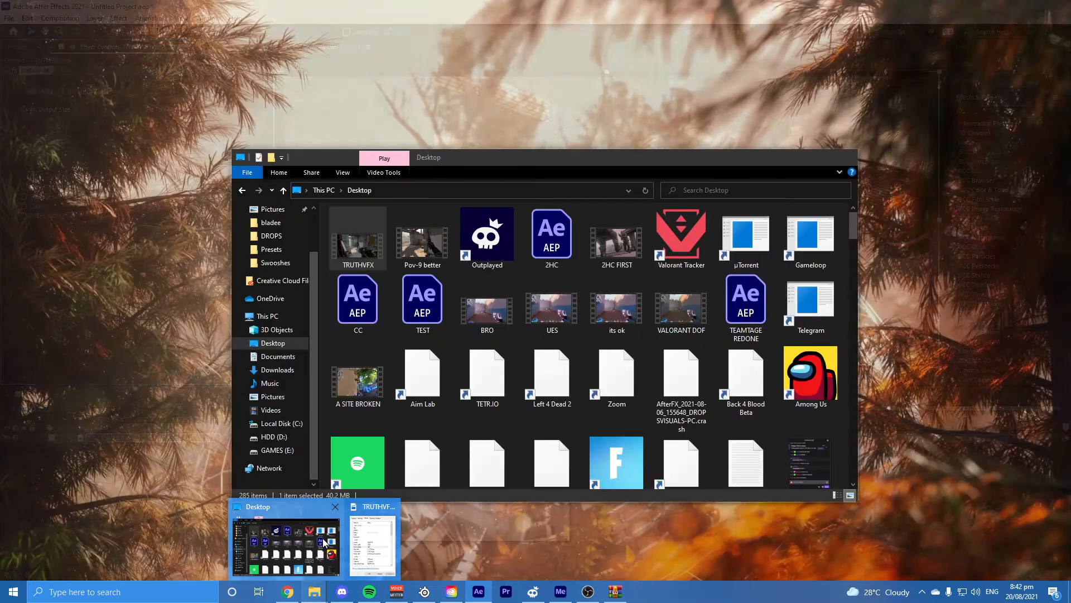
click(286, 537)
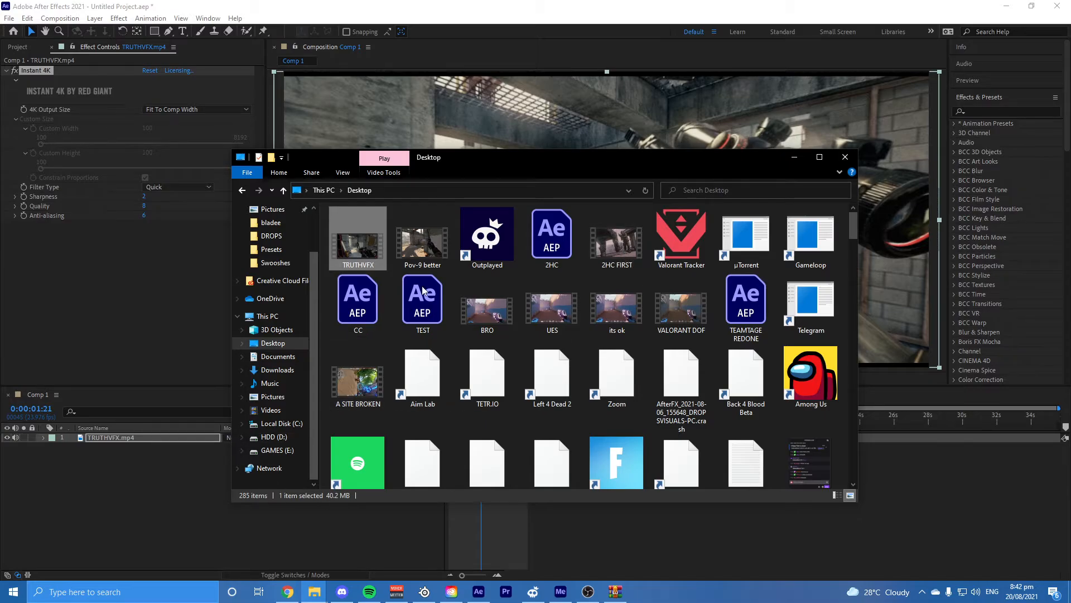
click(279, 370)
click(791, 191)
text(red )
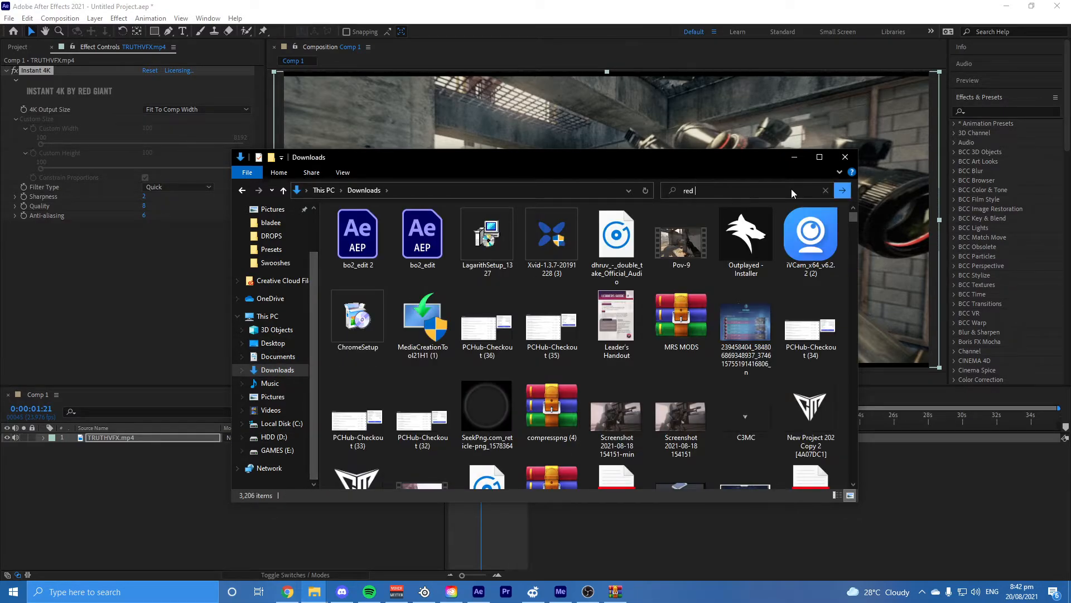
text(giant)
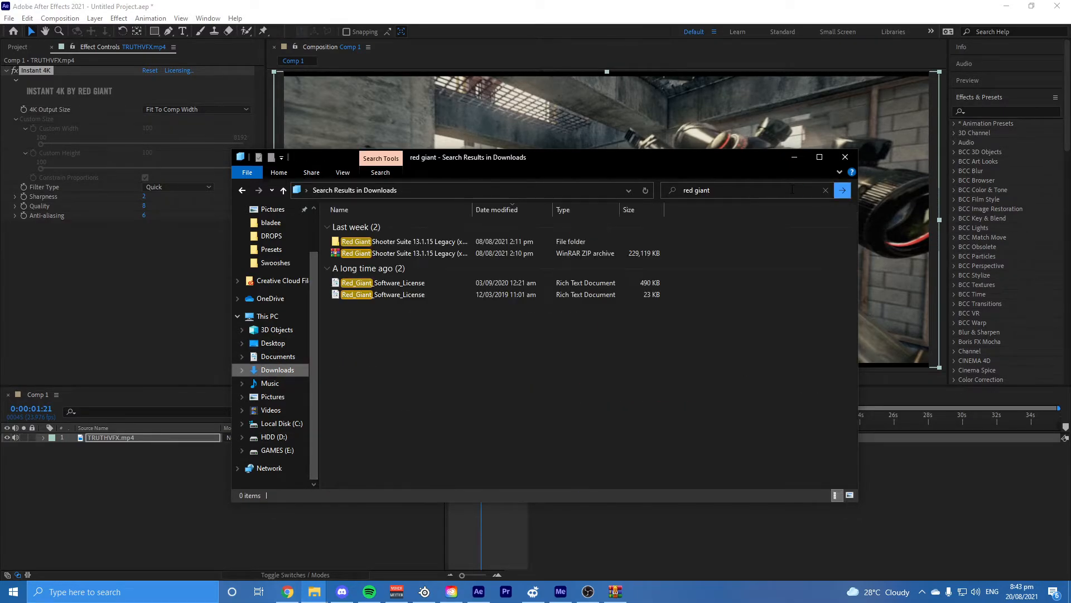
Step: Open the Red Giant Shooter Suite 13.1.15 Legacy archive, view the files in its folder, and close the archive and File Explorer
double_click(448, 253)
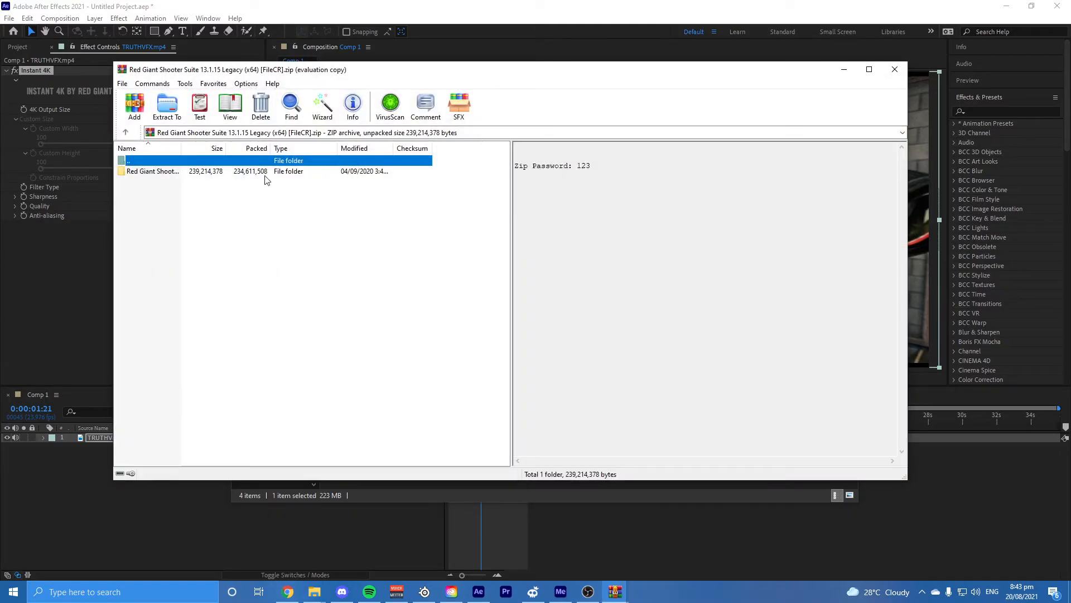
double_click(265, 174)
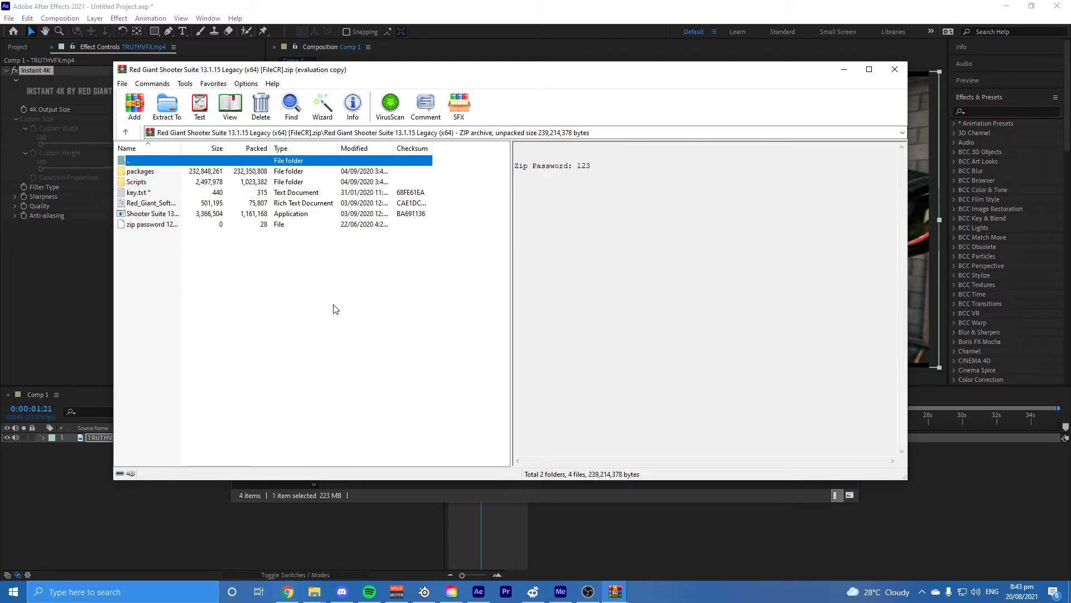
drag(333, 309, 228, 264)
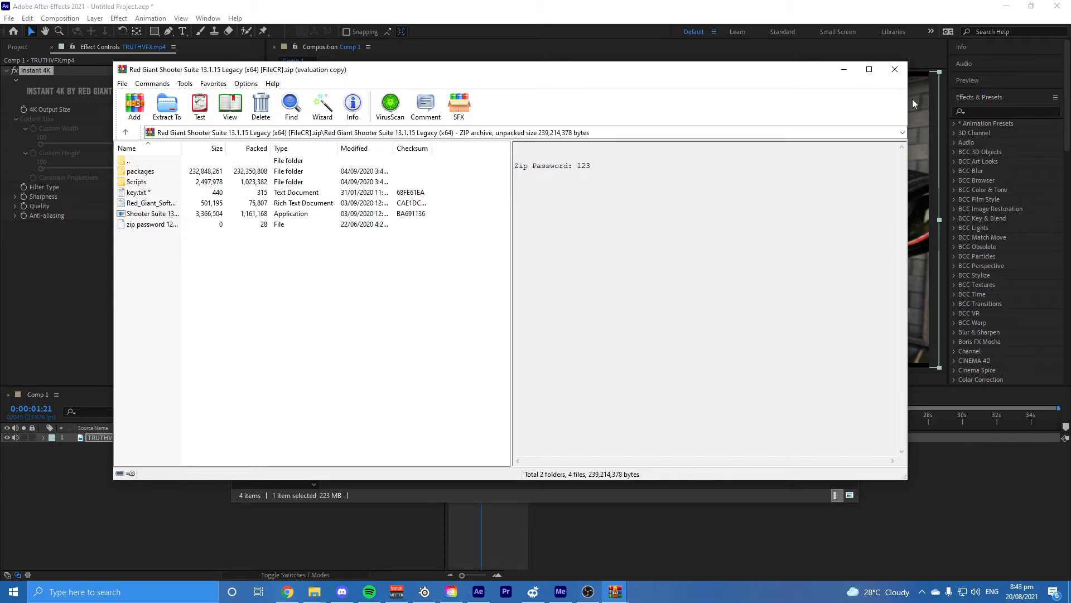
click(895, 70)
click(848, 156)
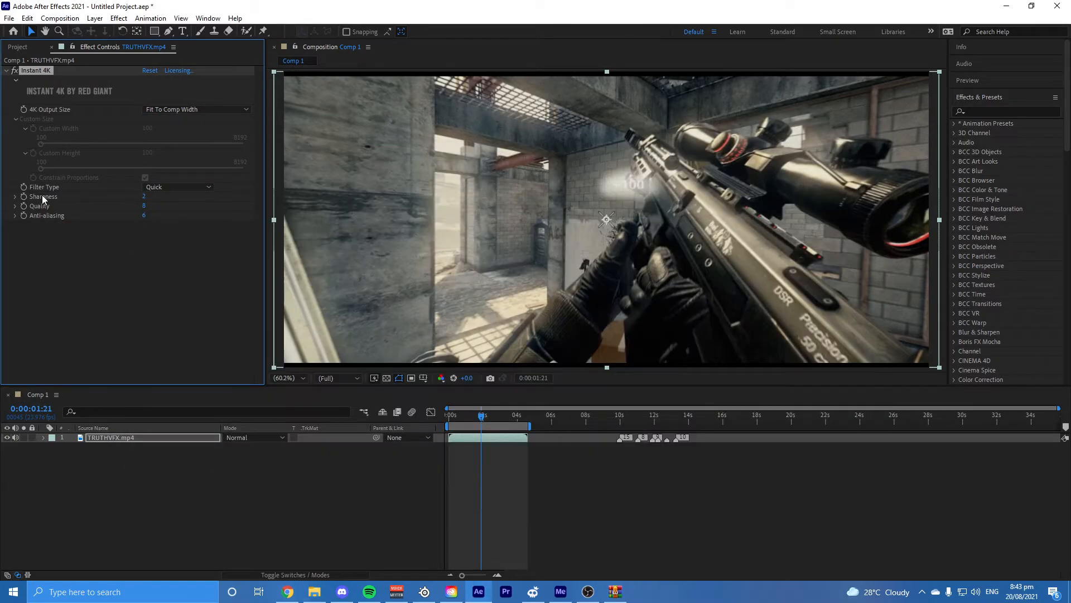
Step: Set Instant 4K to Fit To Comp Height with filter type Best, sharpness 10, quality 25 and anti-aliasing 10
click(167, 110)
click(165, 111)
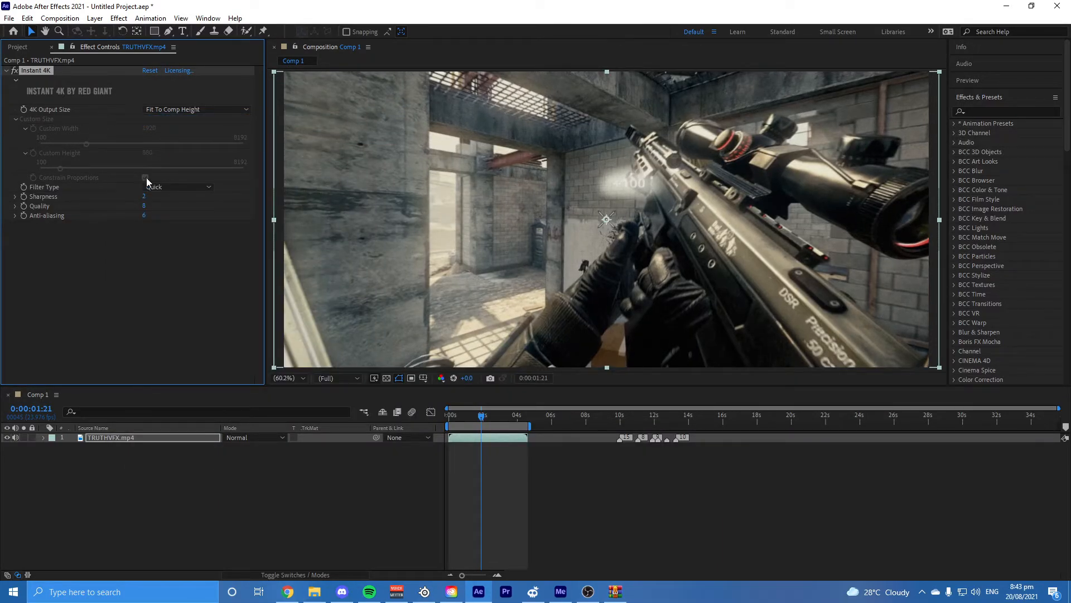
click(147, 186)
click(151, 233)
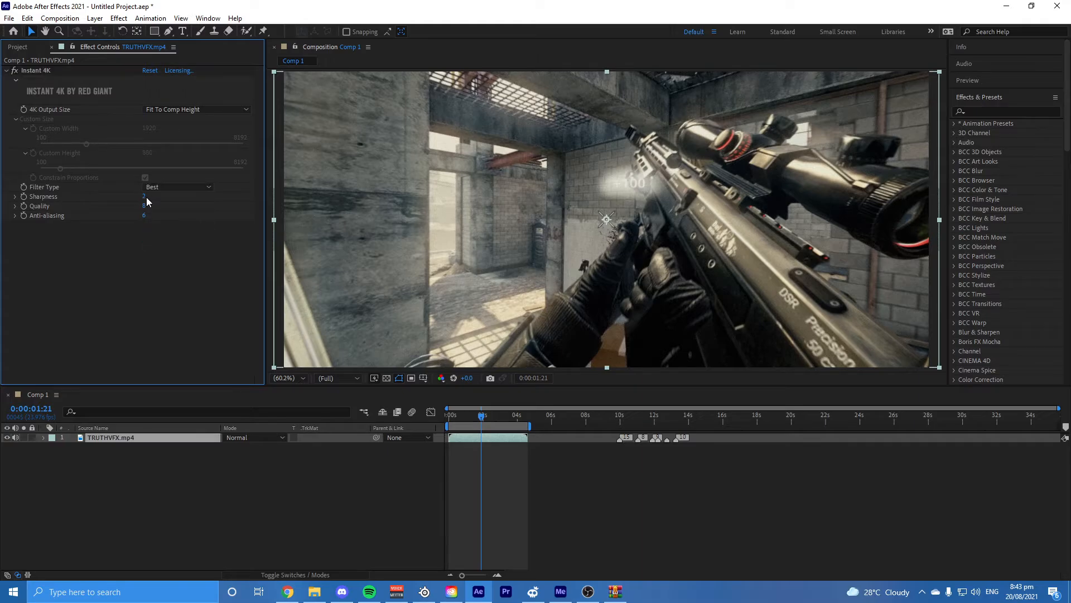
text(10)
key(Return)
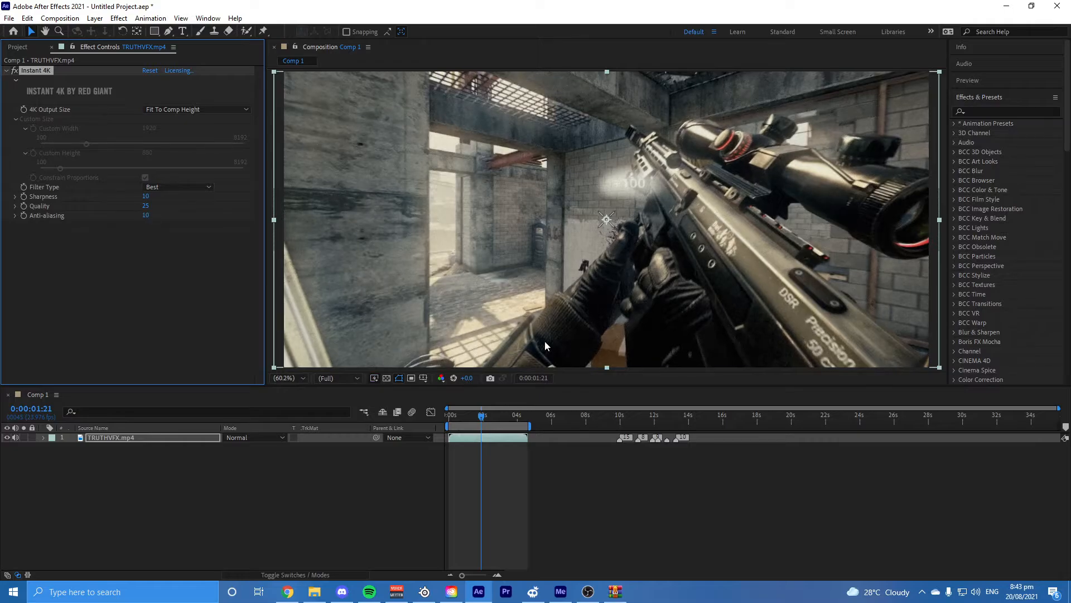
click(527, 490)
Step: Try Instant 4K's Fit To Comp Width output size and switch back to Fit To Comp Height
click(167, 109)
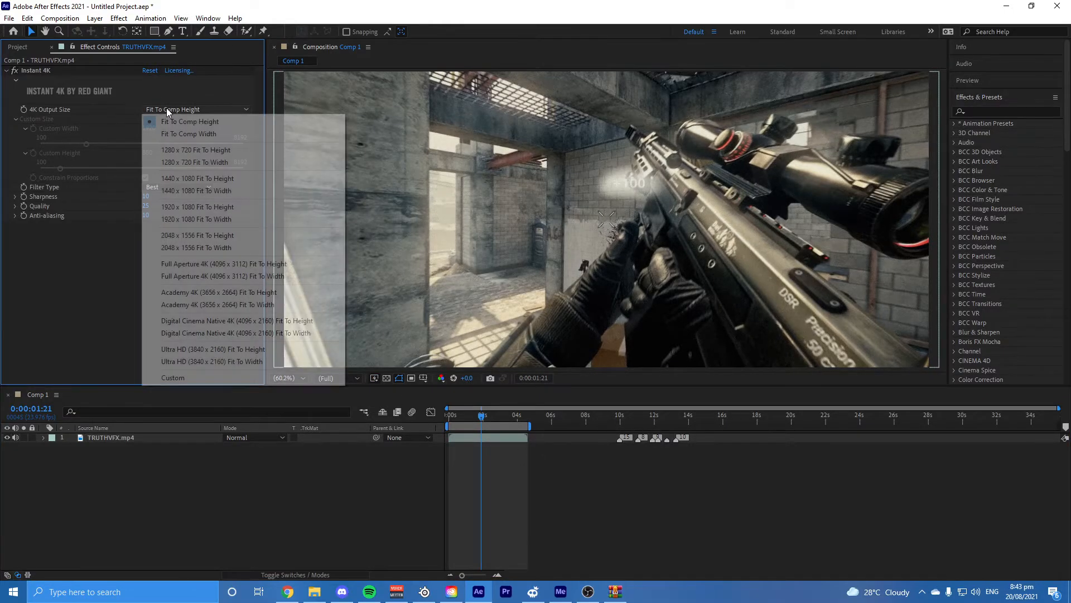
click(190, 135)
click(212, 111)
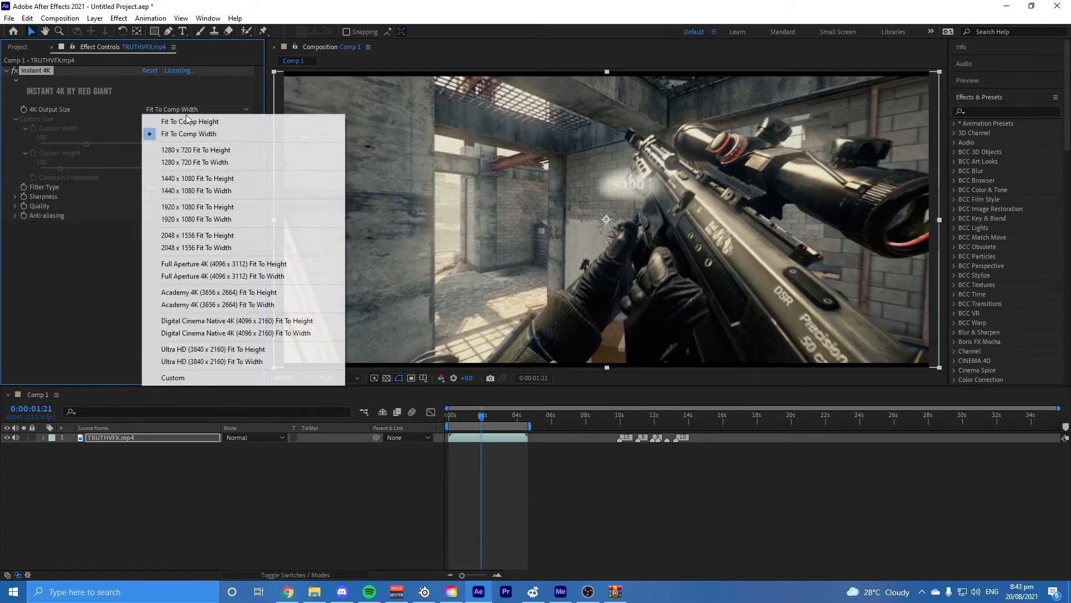
click(192, 122)
click(538, 515)
Step: Return the playhead to the start and add Comp 1 to the Adobe Media Encoder queue
drag(480, 420, 402, 424)
click(8, 17)
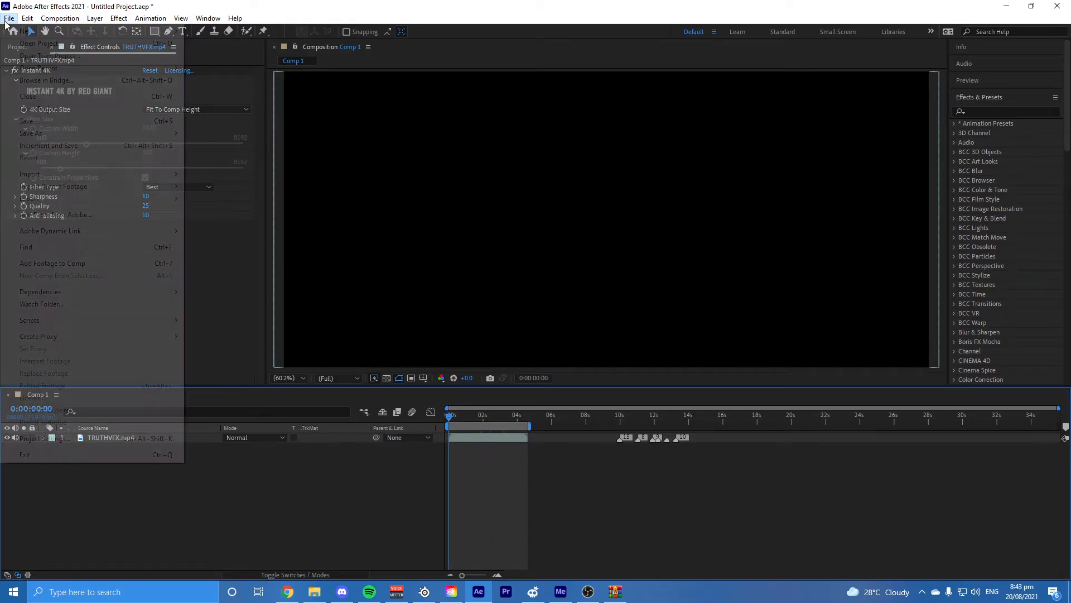
mouse_move(111, 199)
click(232, 198)
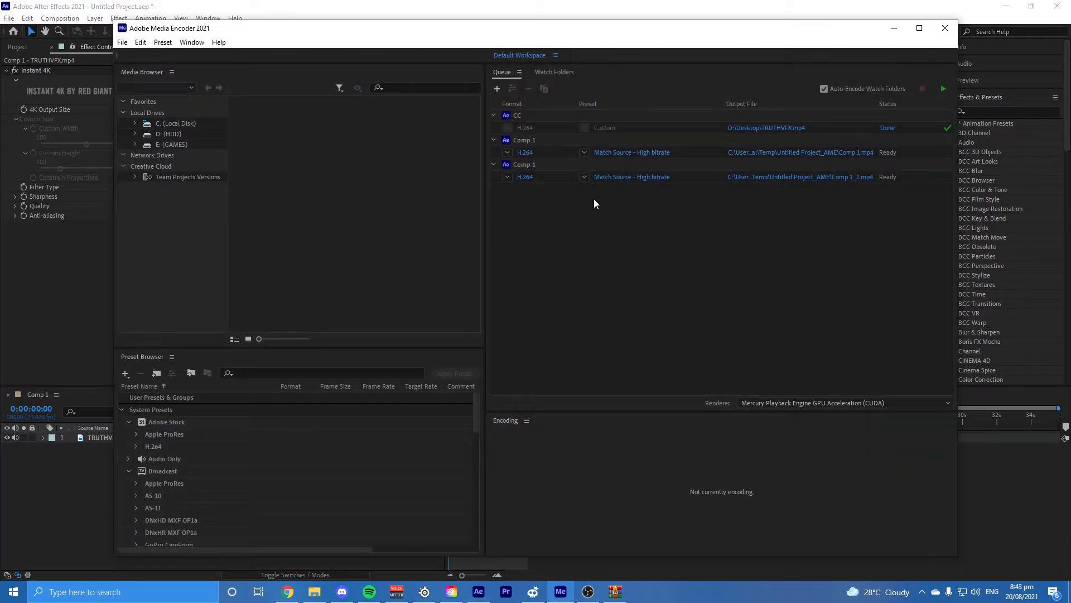
Step: Remove the older Comp 1 job and the finished CC job from the Media Encoder queue
click(621, 139)
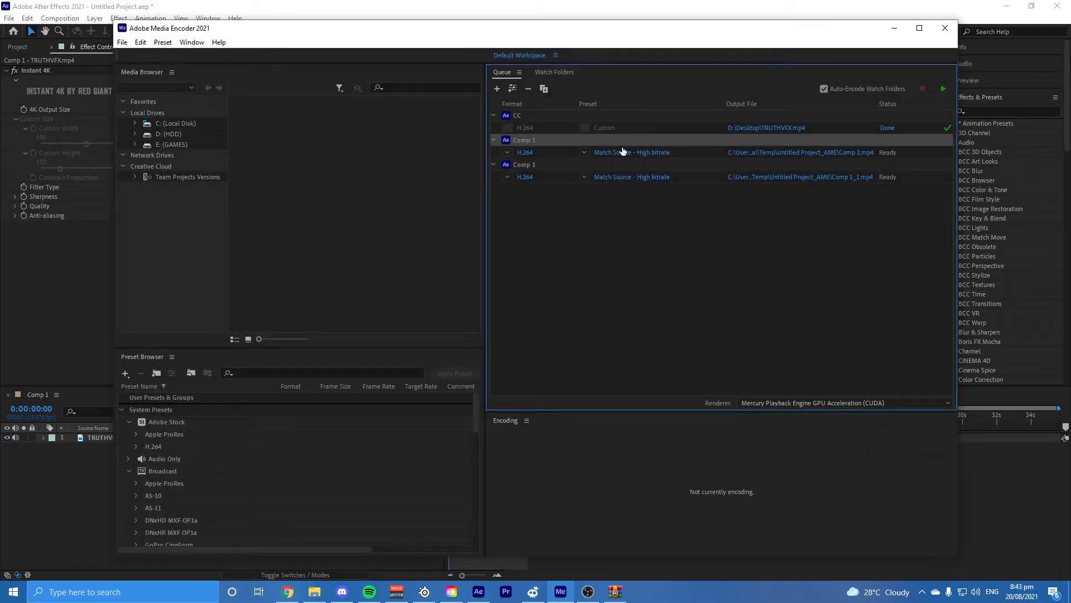
key(Delete)
click(590, 331)
click(559, 115)
key(Delete)
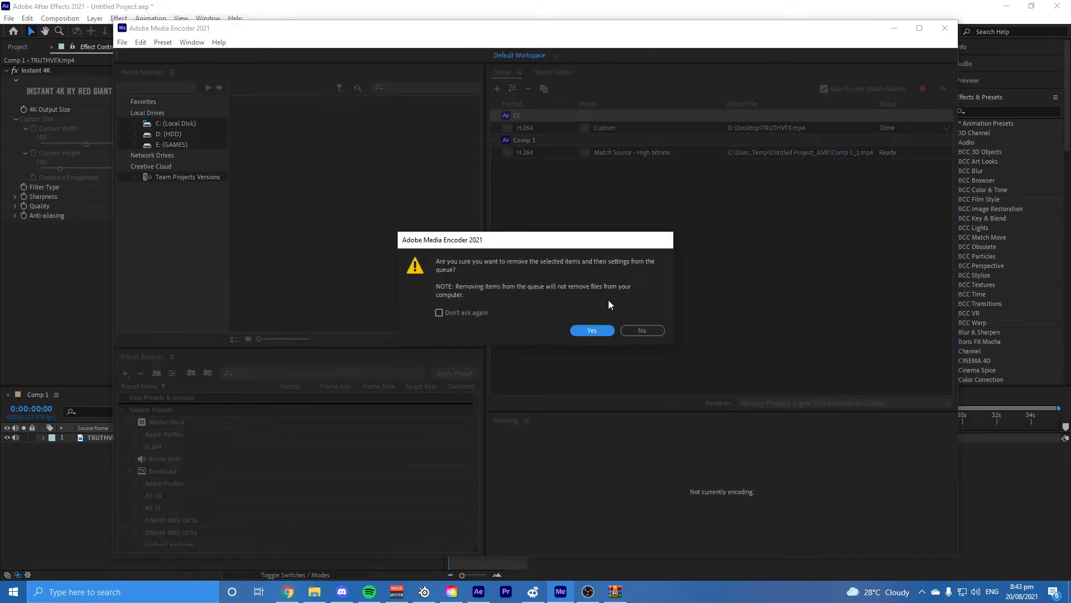
click(591, 331)
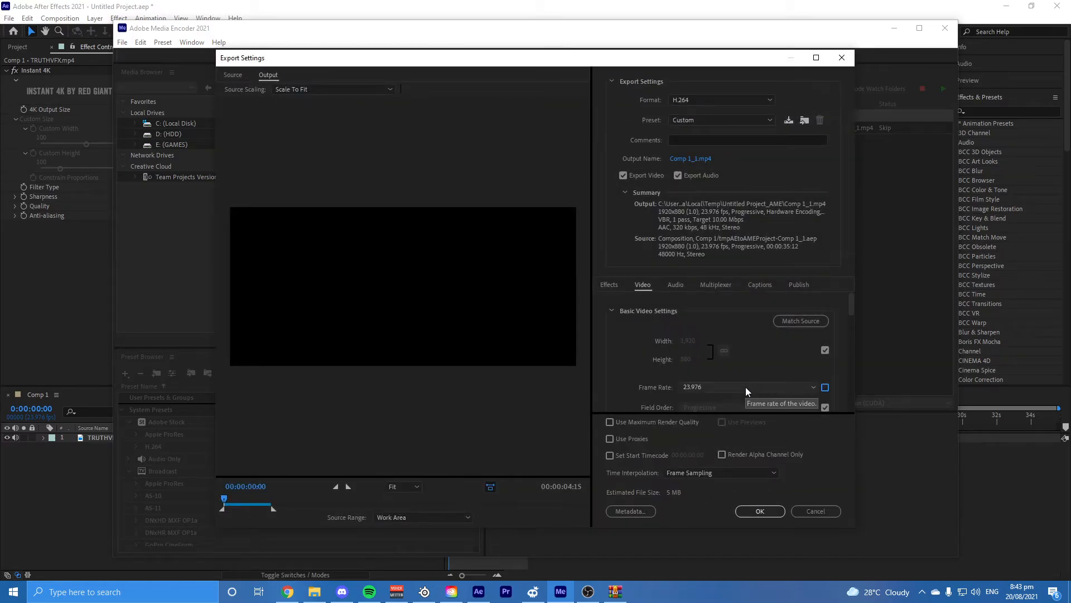
Step: Set the export frame rate to 50 fps, and unlock the encoding profile and level from the source to choose them manually
click(745, 387)
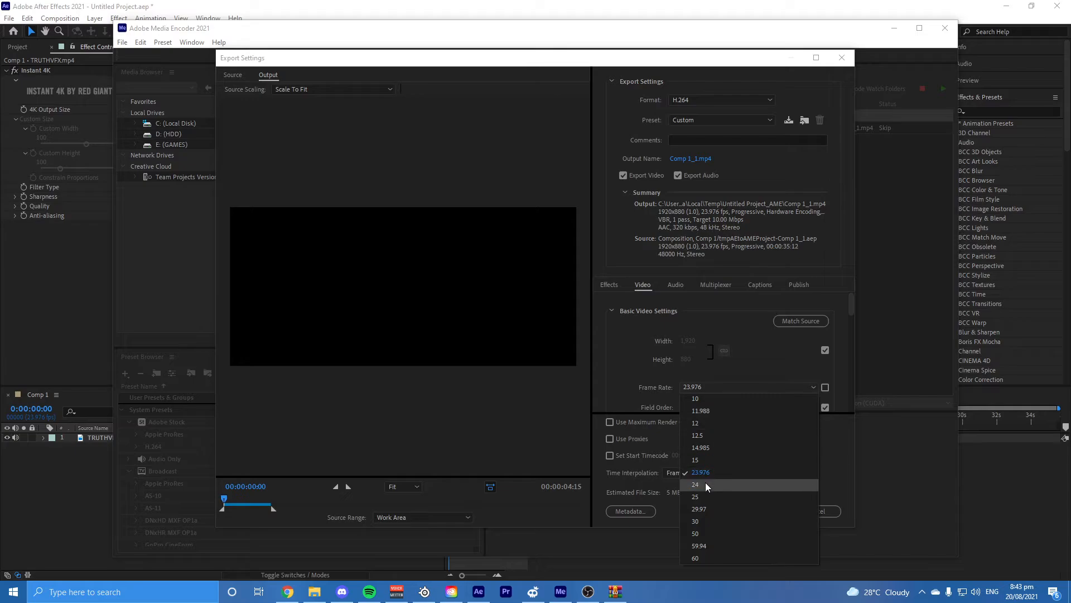
click(701, 534)
scroll(762, 356, down, 2)
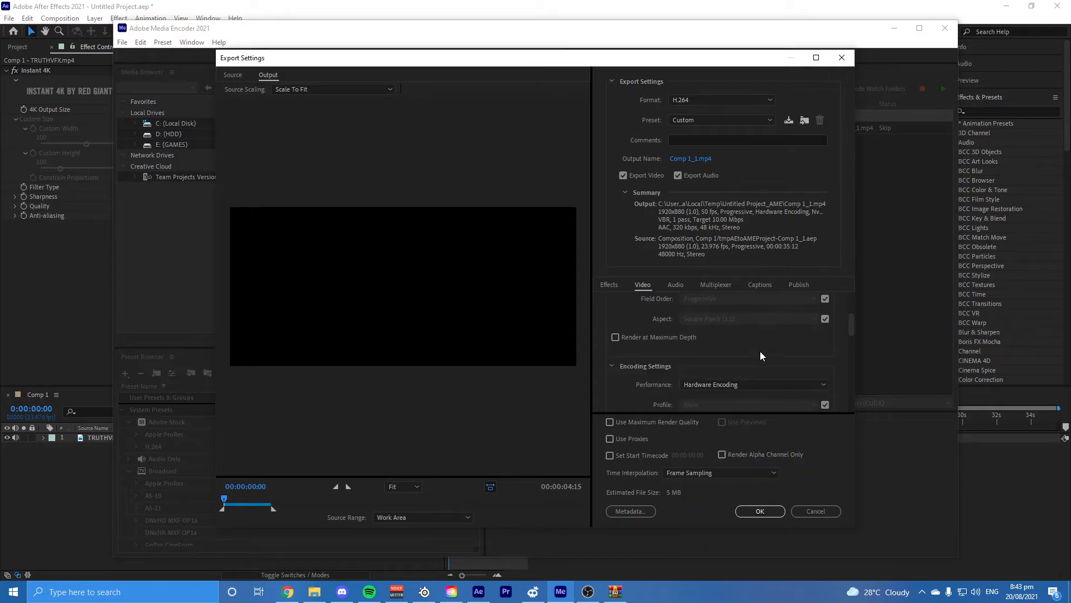
scroll(763, 357, down, 1)
click(825, 369)
click(801, 370)
click(782, 393)
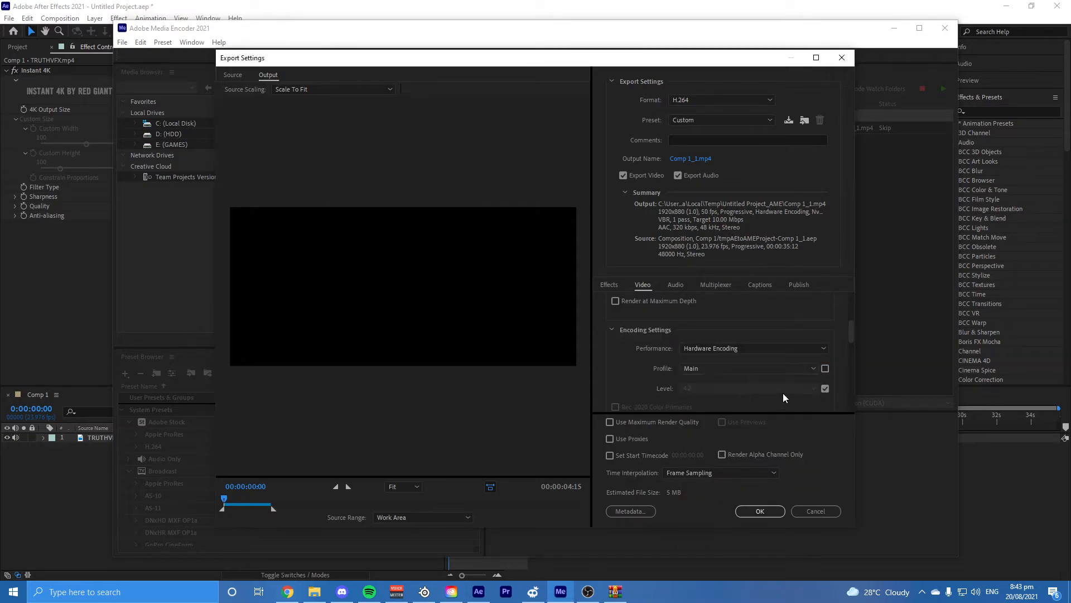
click(825, 388)
click(780, 389)
click(703, 315)
scroll(662, 369, up, 3)
scroll(621, 366, down, 5)
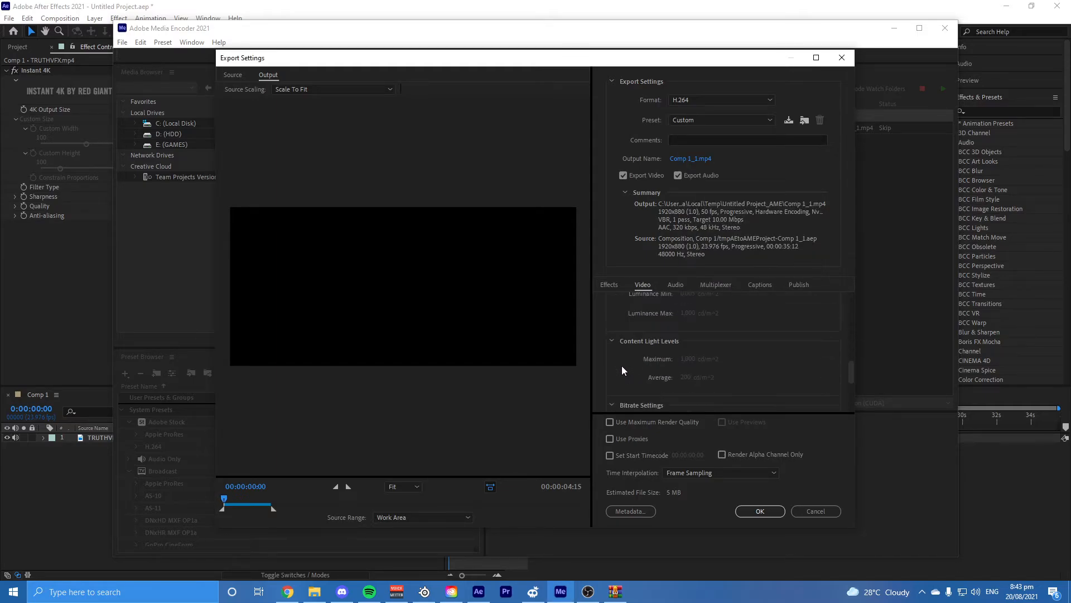
Step: Set the bitrate encoding to CBR with a 100 Mbps target and enable Use Maximum Render Quality
click(712, 316)
click(714, 325)
click(803, 334)
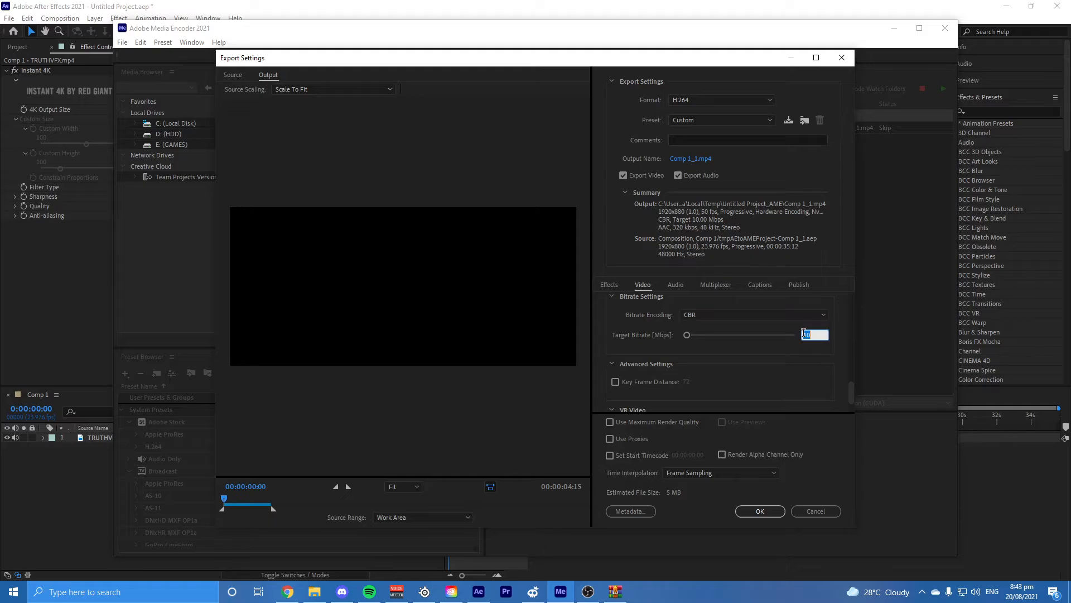
text(0)
key(Return)
scroll(748, 381, down, 2)
drag(851, 397, 729, 145)
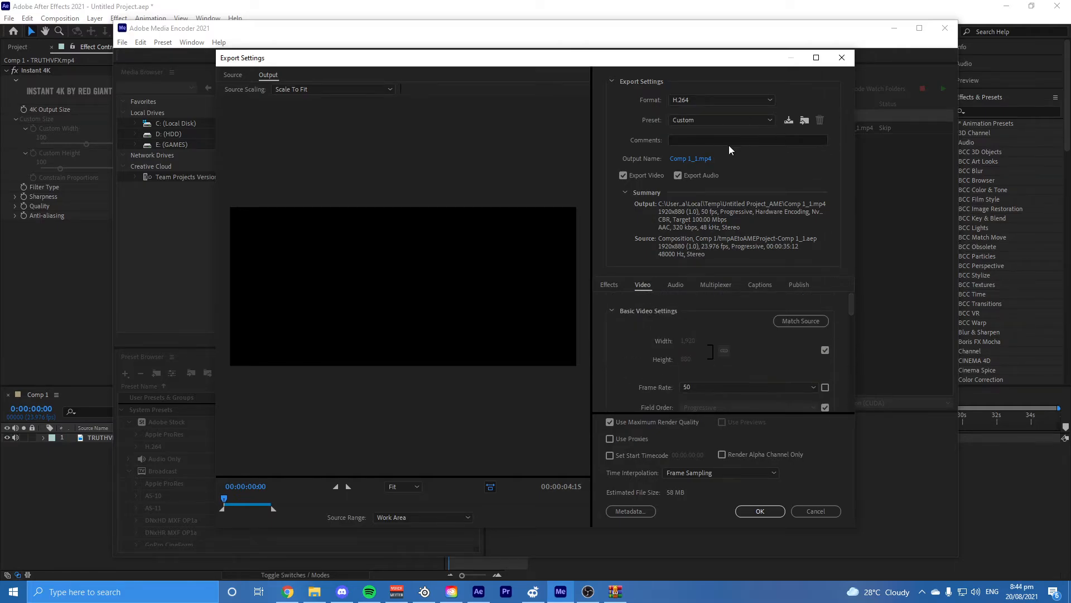
Step: Save the output as Comp 1_1 on the Desktop, accept the export settings and start encoding the queue
click(690, 161)
click(263, 153)
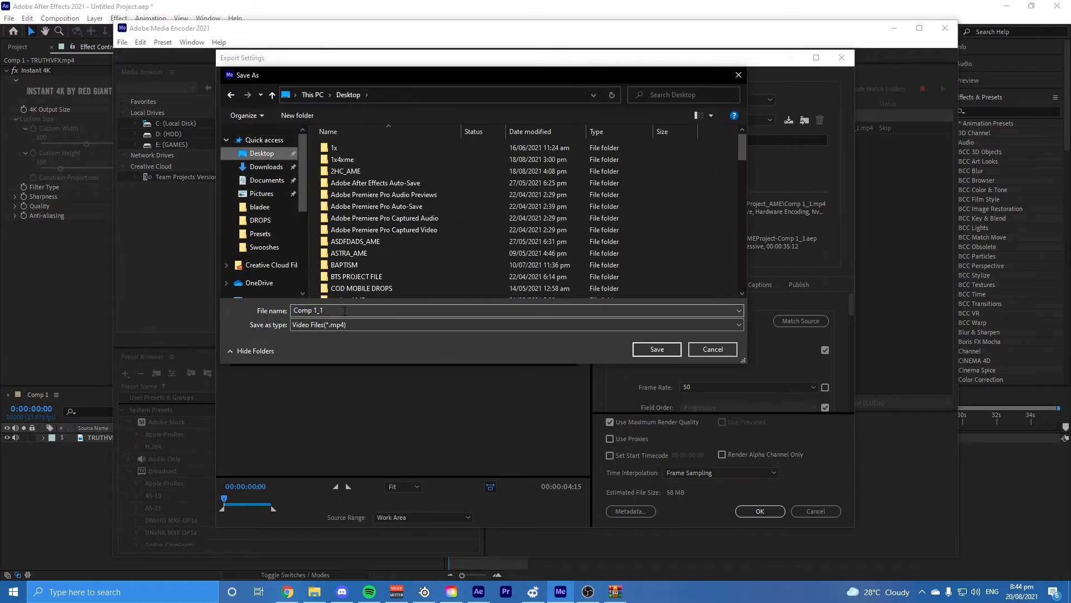
click(647, 351)
click(761, 508)
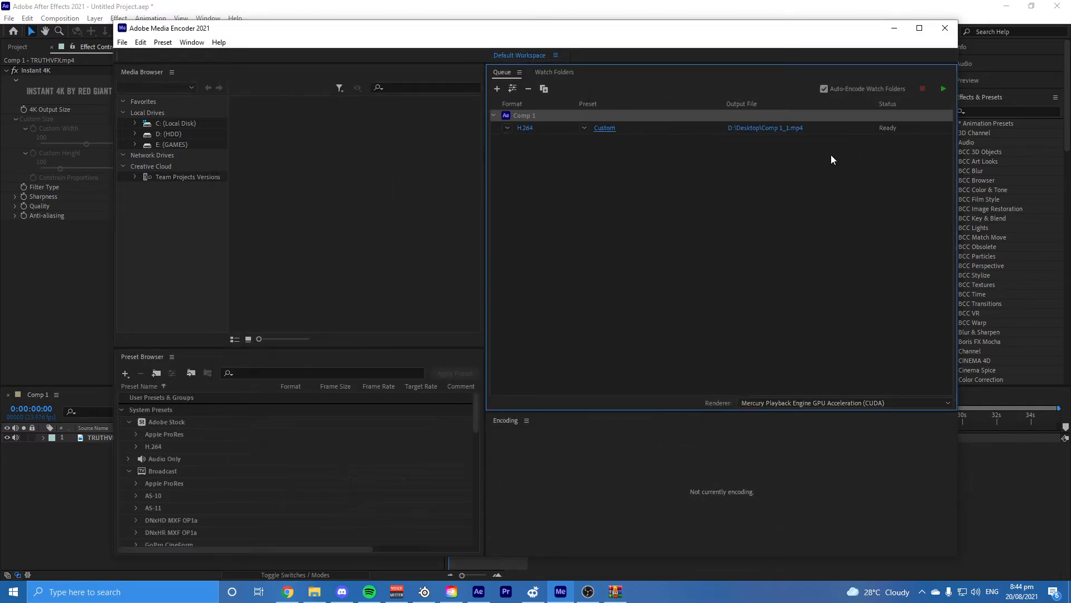
click(941, 90)
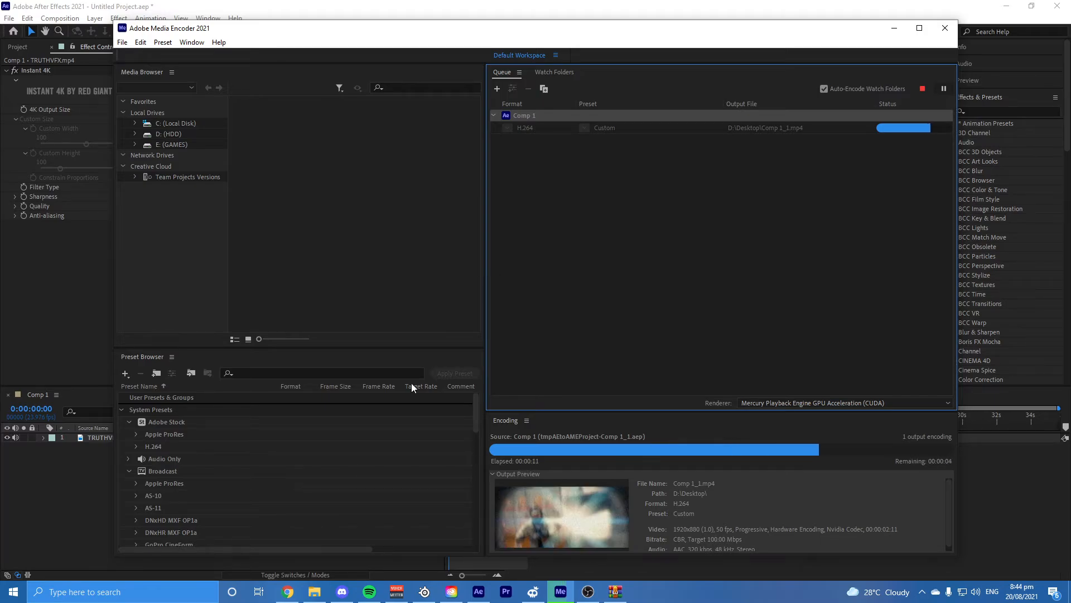
Step: Switch to Chrome and open "Introducing Hanzu (the best CODM edit)" from the signed-in YouTube channel's uploads
click(288, 591)
click(251, 10)
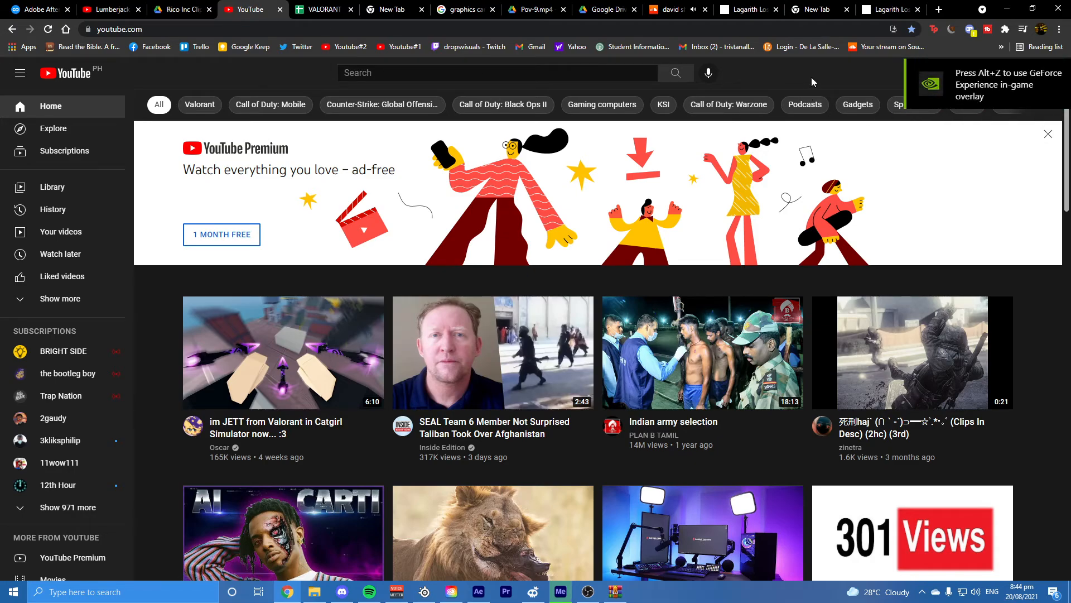
click(1038, 75)
click(942, 146)
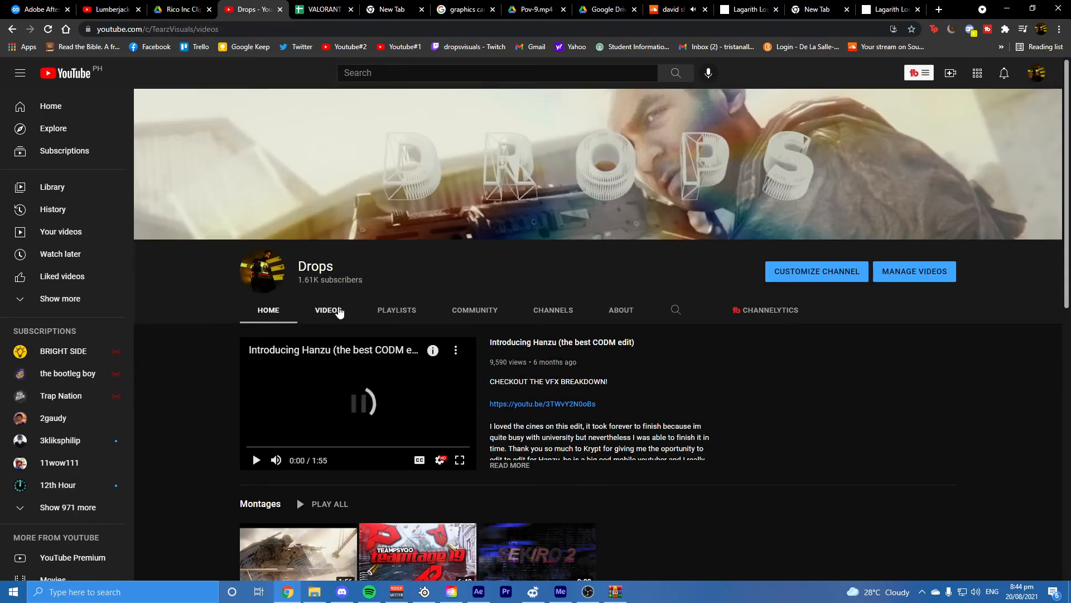
click(338, 311)
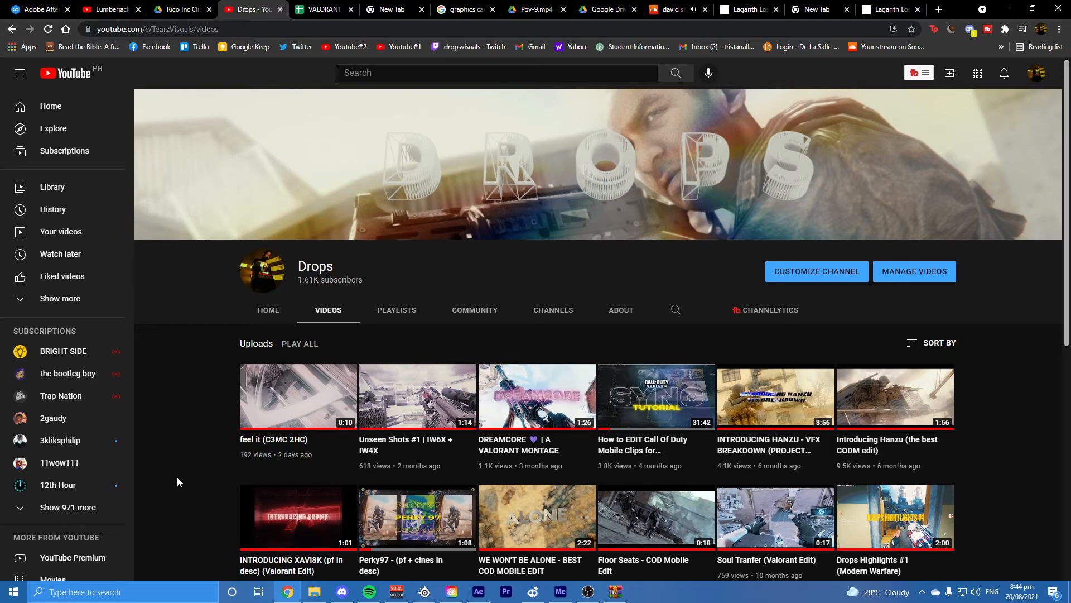
click(895, 396)
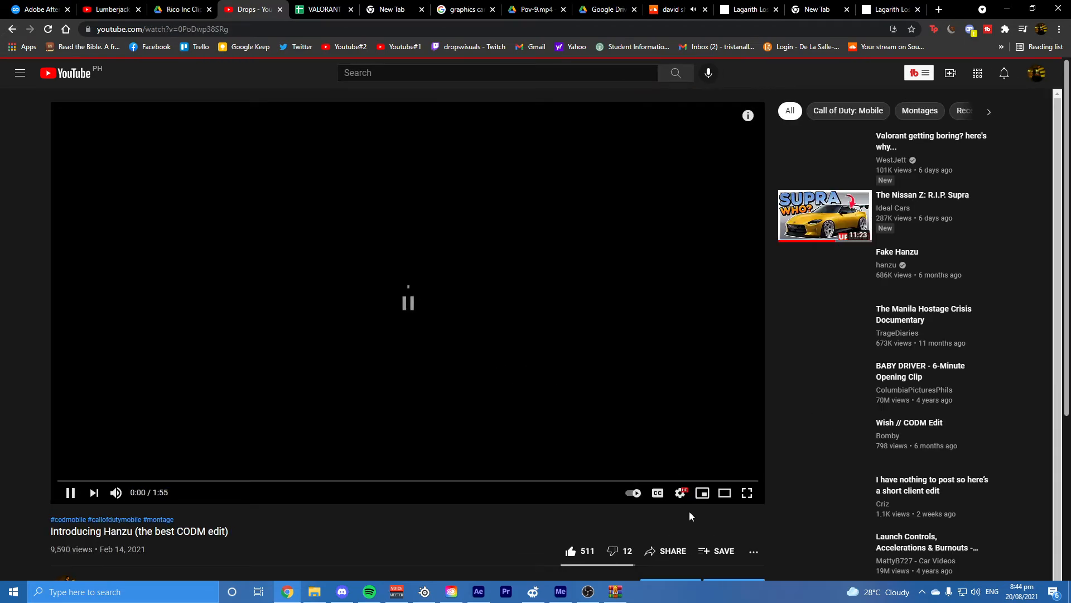
Step: Check the Hanzu video's playback quality options, then play a muted section from 0:20 and pause it
click(680, 492)
click(686, 457)
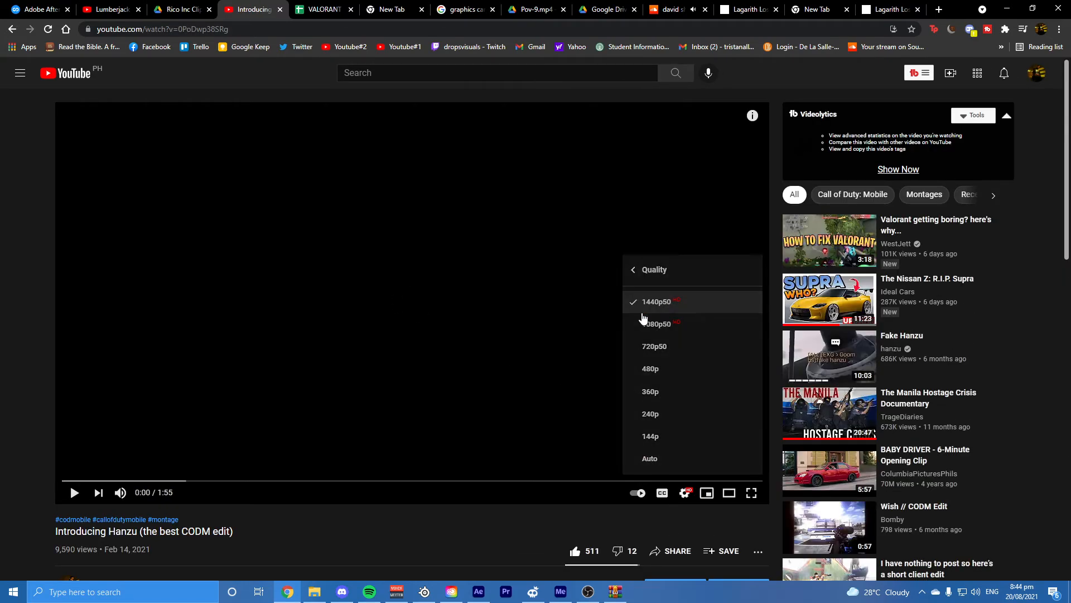
click(642, 321)
click(188, 480)
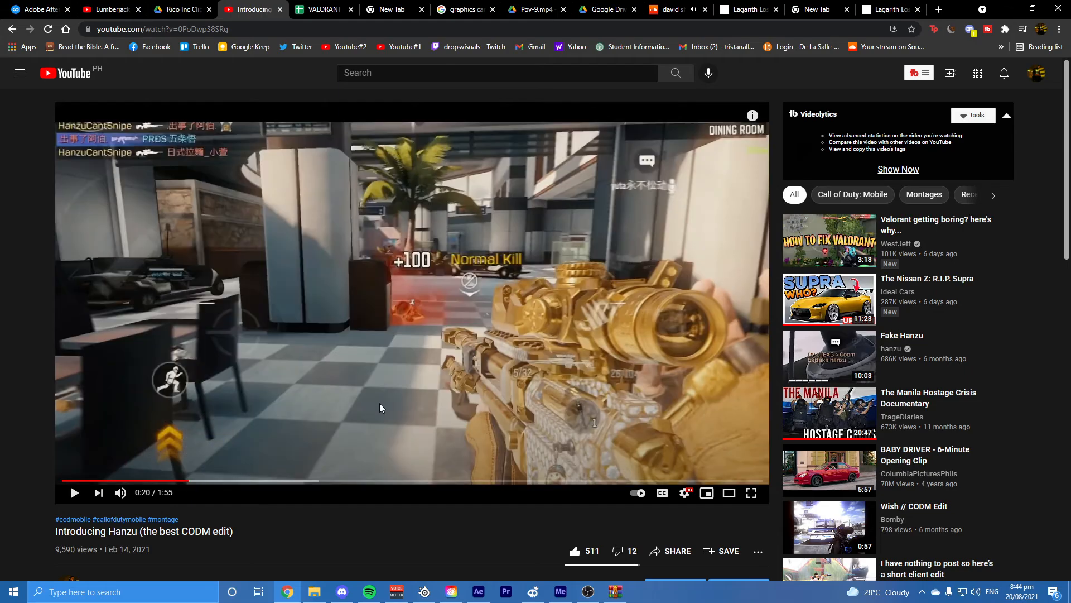
click(379, 403)
click(120, 492)
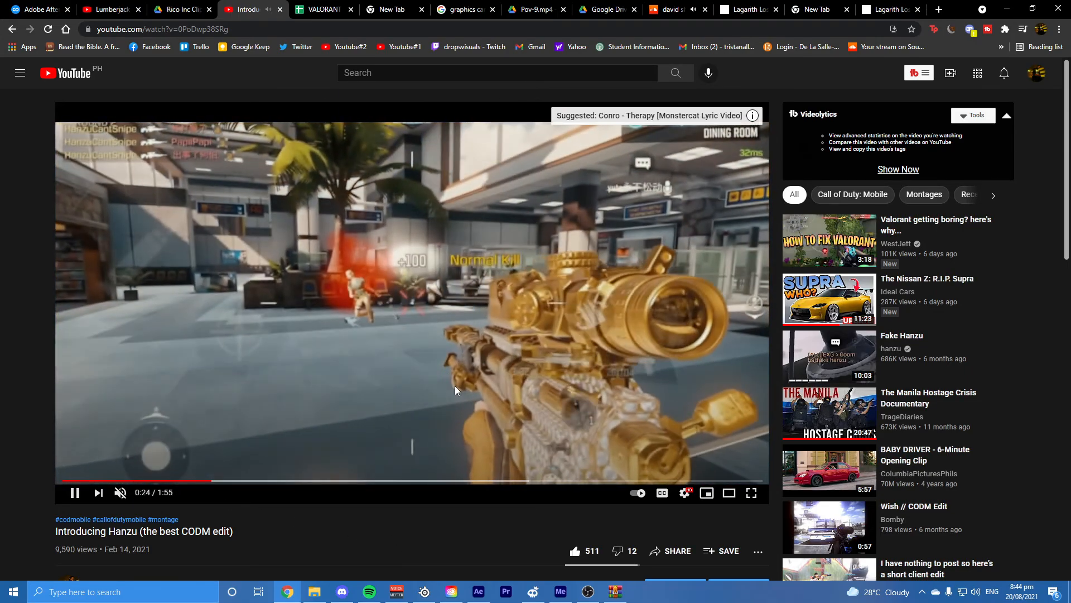
click(454, 386)
Step: Search YouTube for "t3c", and refine the search to "t3c 4k"
click(389, 73)
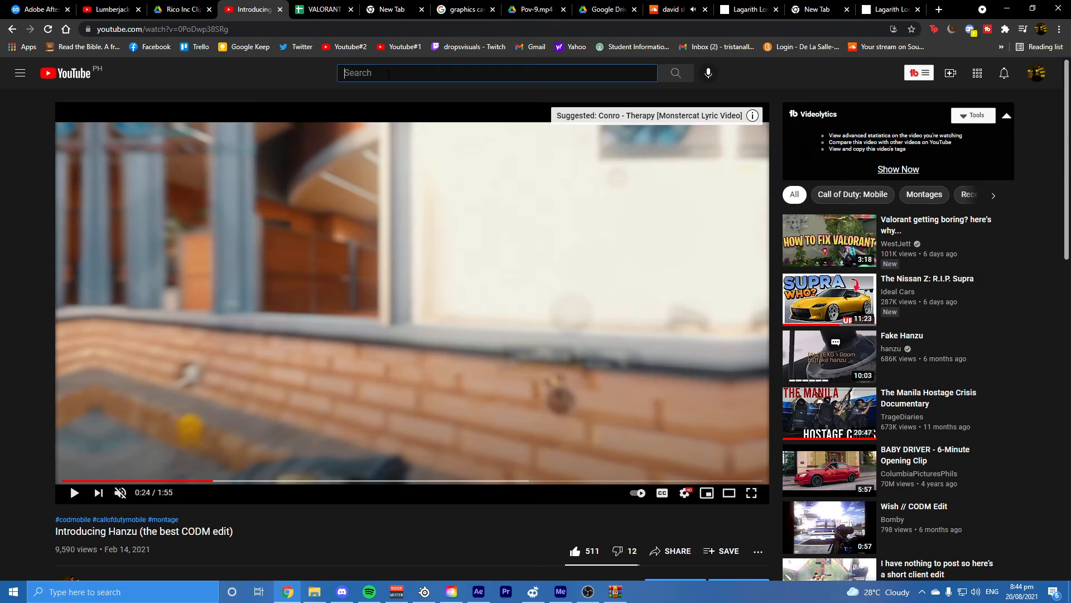
text(t3c)
key(Return)
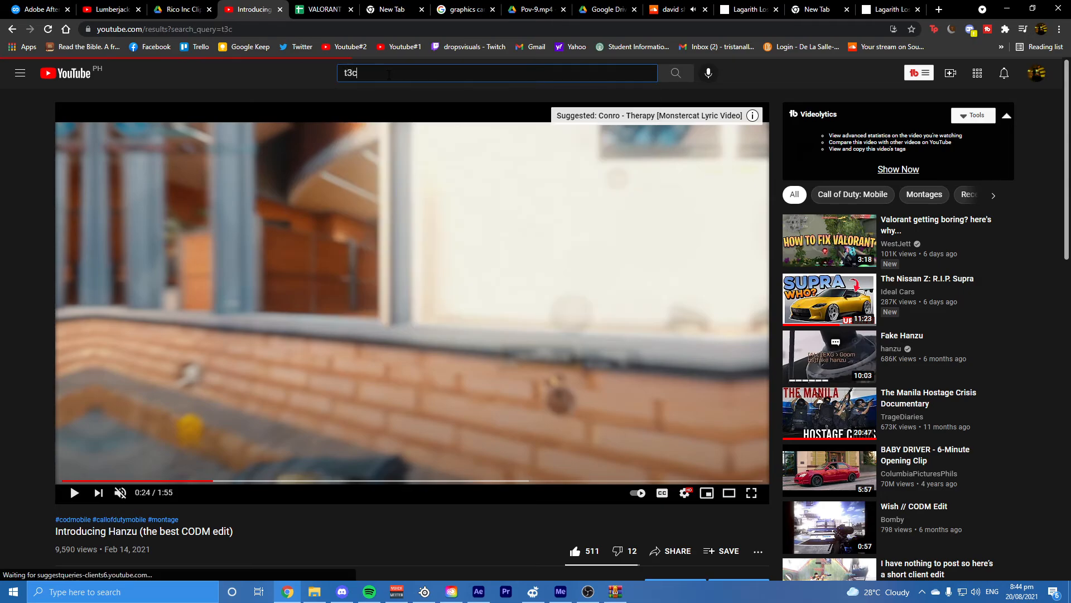
text(4)
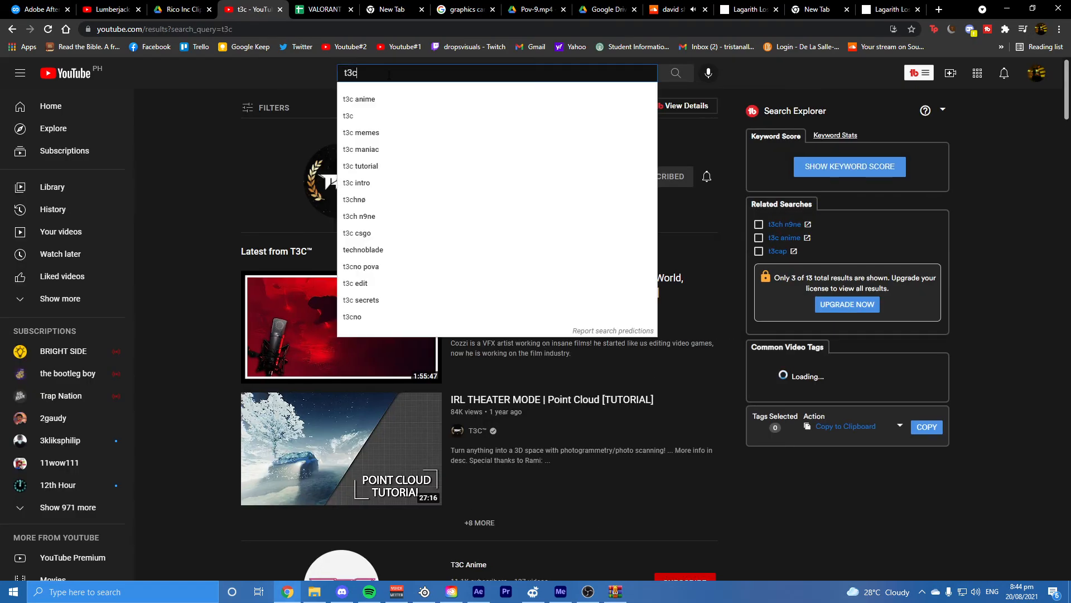
text(k)
key(Return)
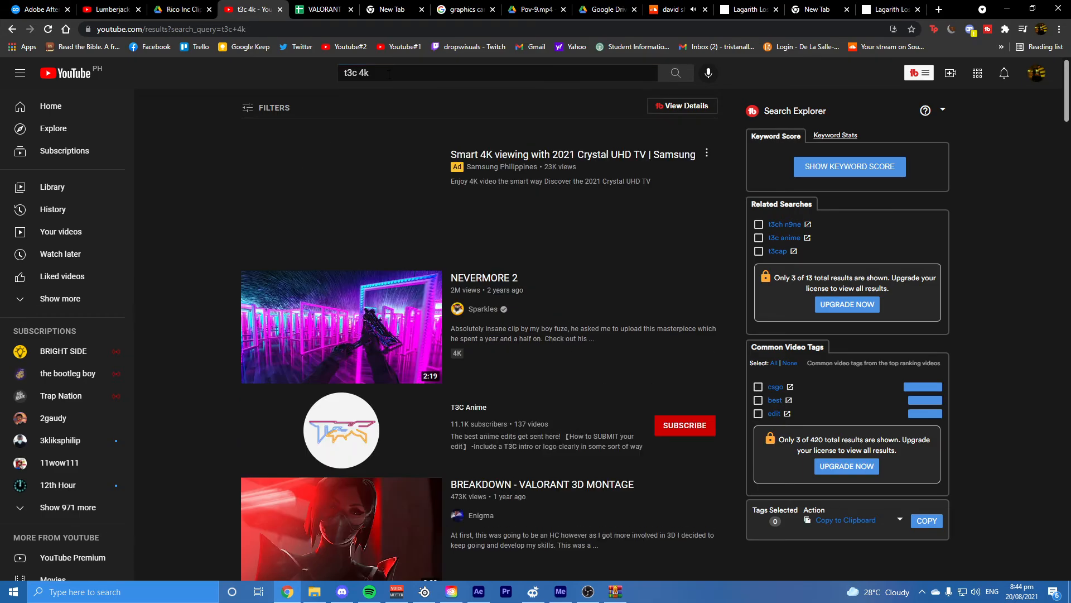
Step: Change the YouTube search to "t3c render" and open the "Best Render Settings / Youtube Compression [TUTORIAL]" video
key(BackSpace)
key(BackSpace)
key(BackSpace)
key(Return)
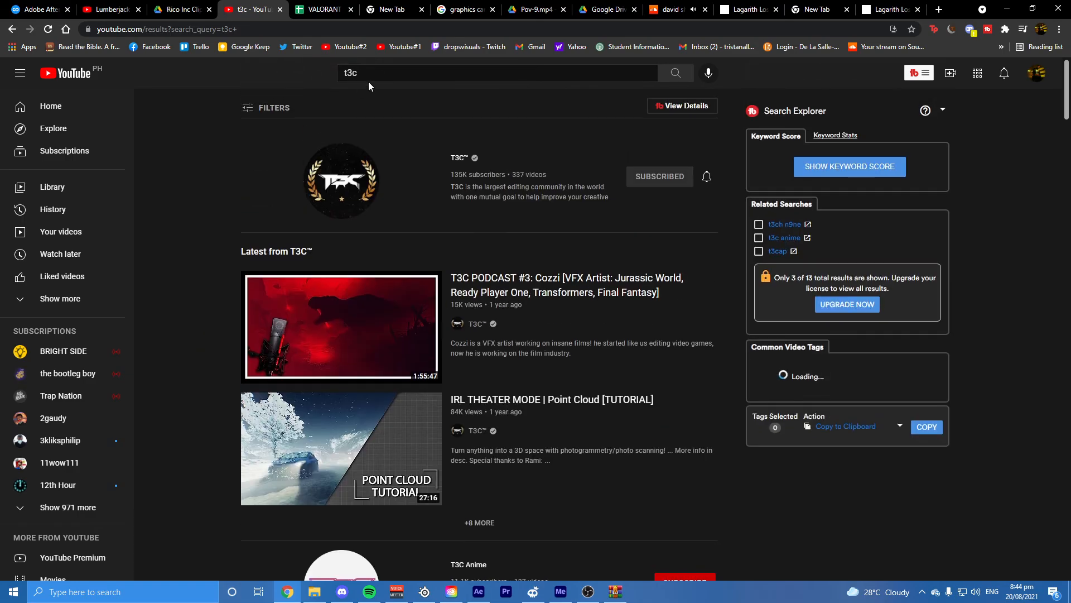
click(383, 73)
text(render)
key(Return)
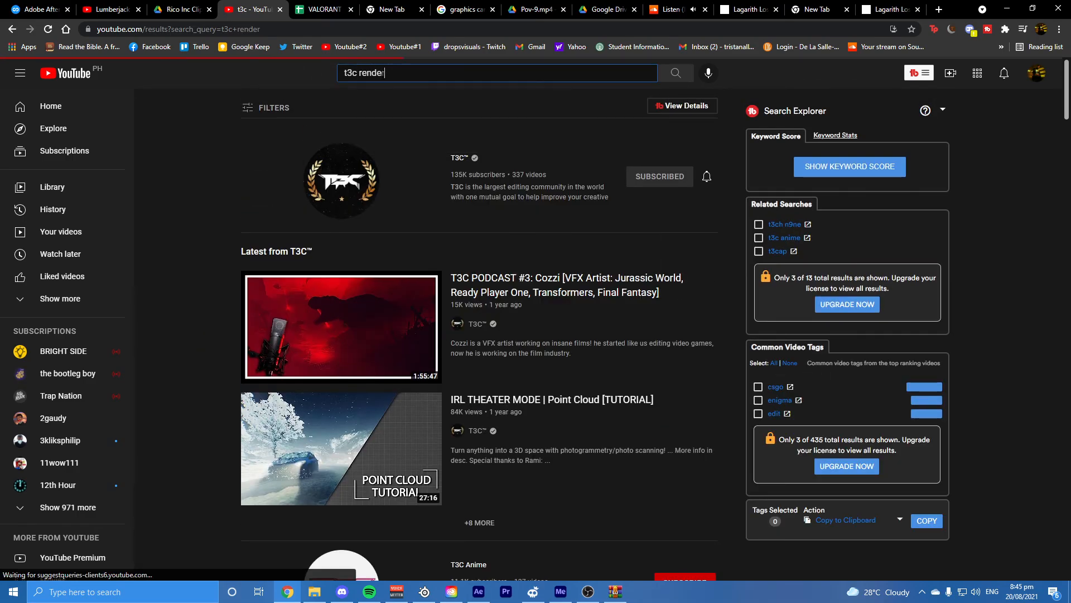
click(362, 220)
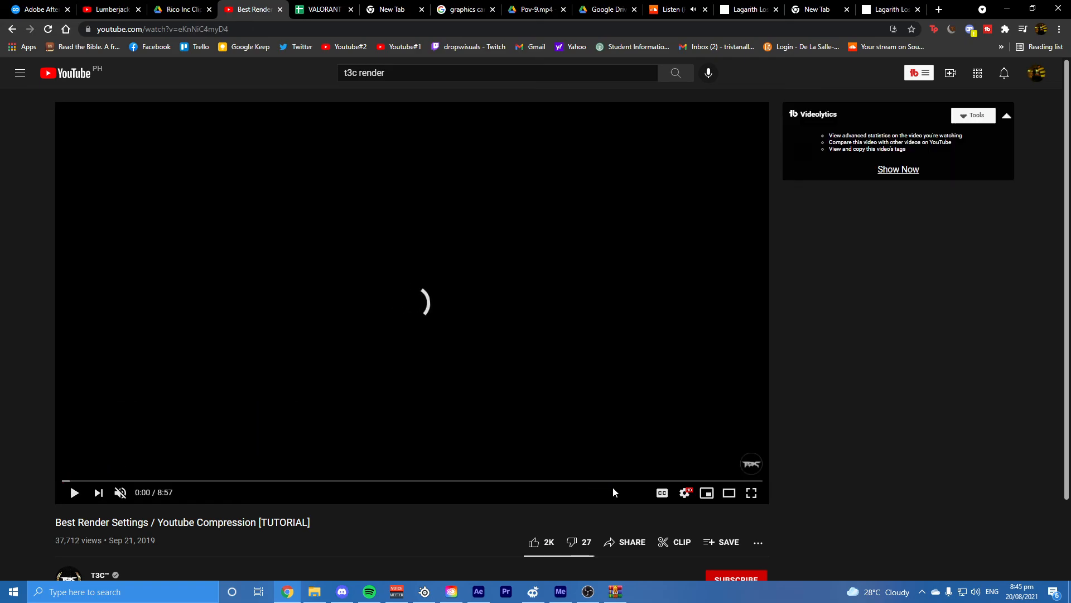
Step: Skim the render settings tutorial for its conclusion near 8:10, then switch back to Adobe Media Encoder
click(665, 481)
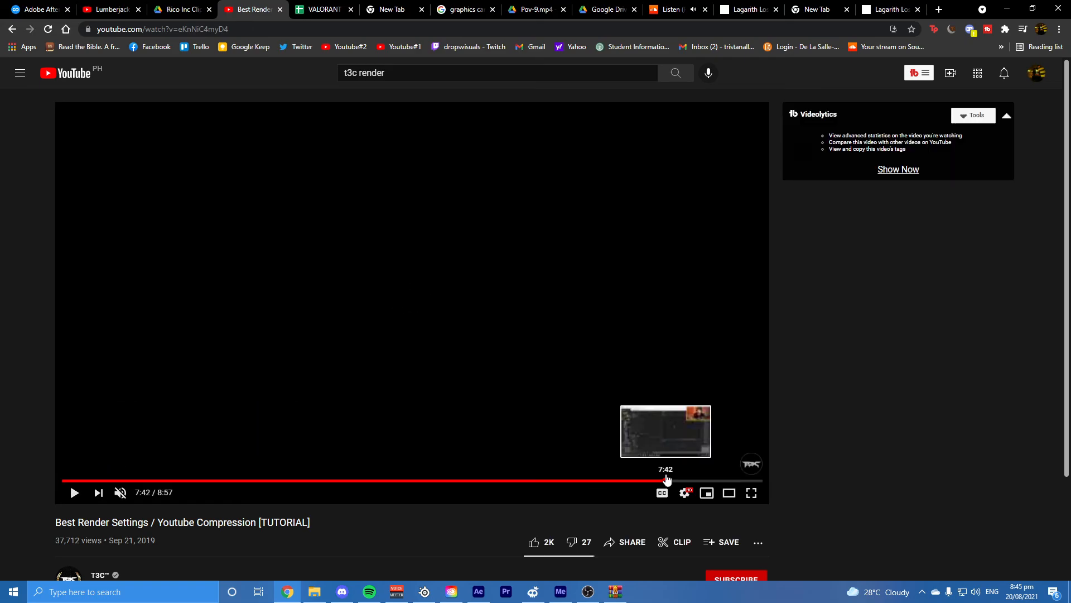
click(231, 481)
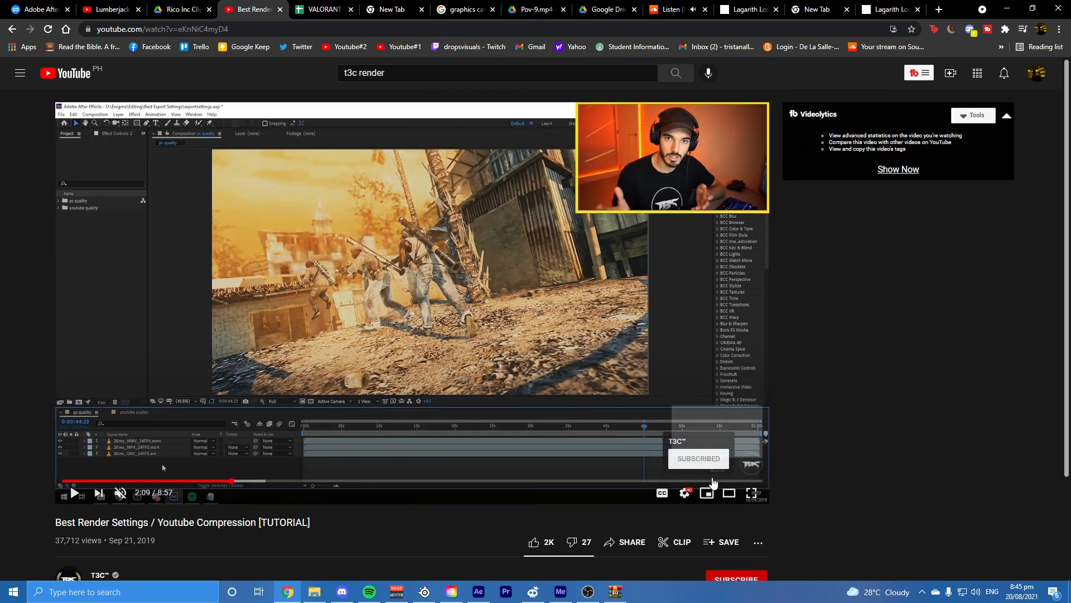
click(702, 481)
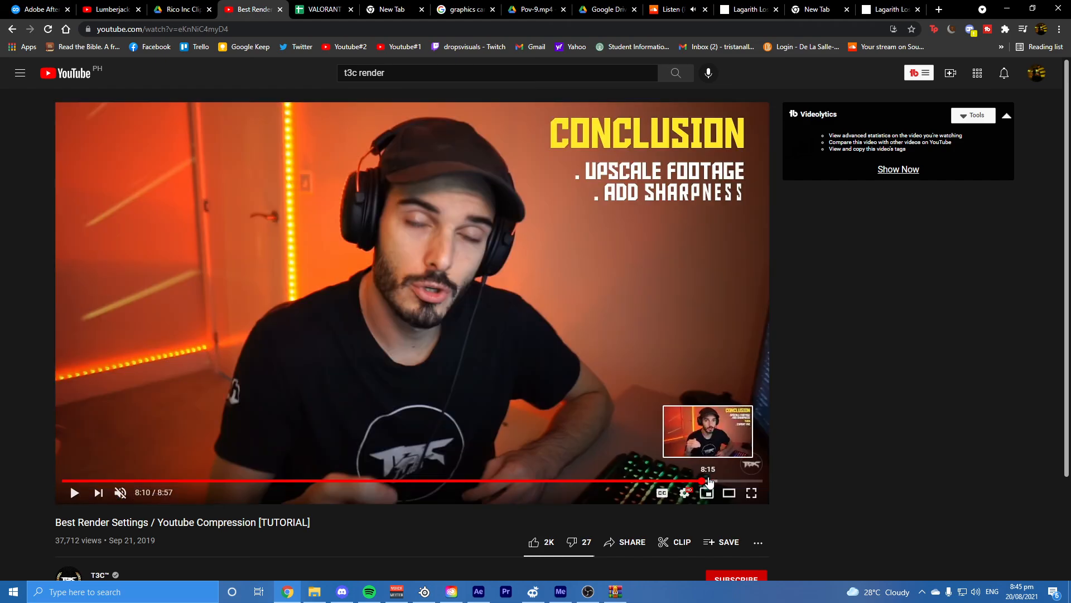
click(709, 481)
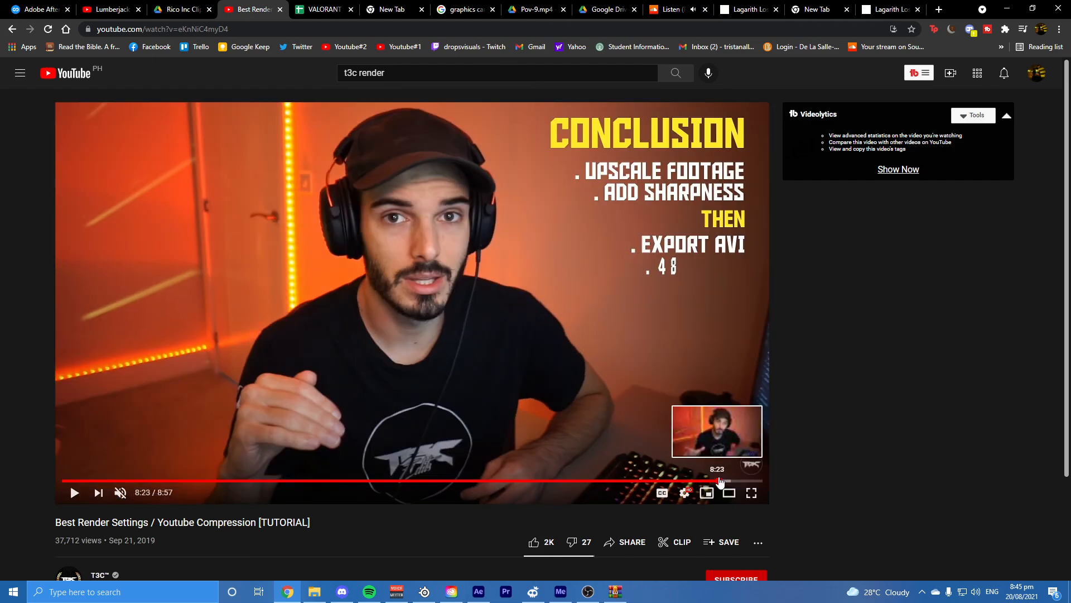
click(719, 481)
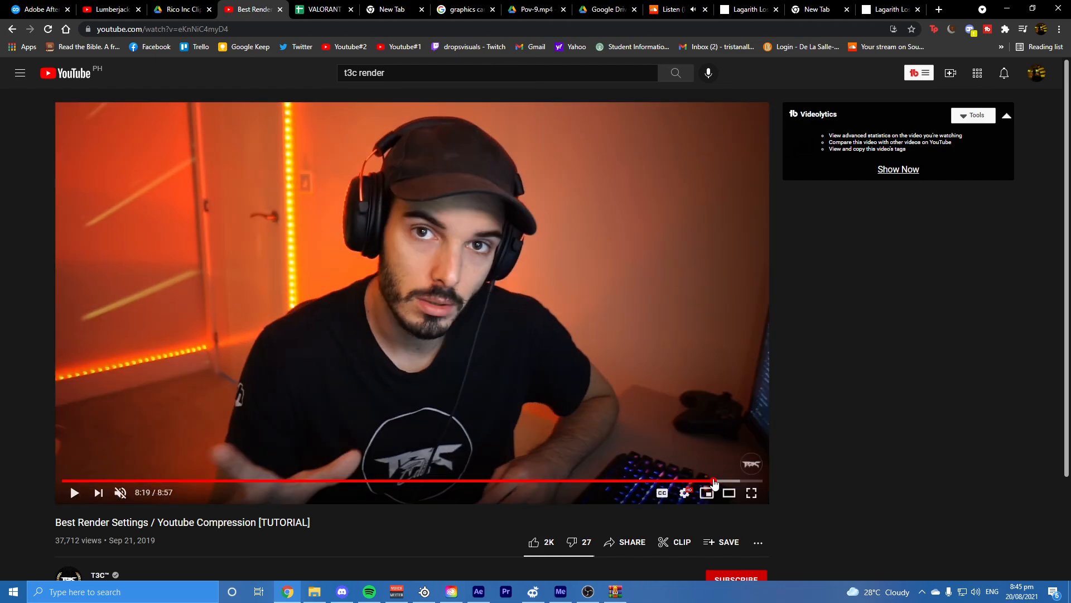
click(713, 481)
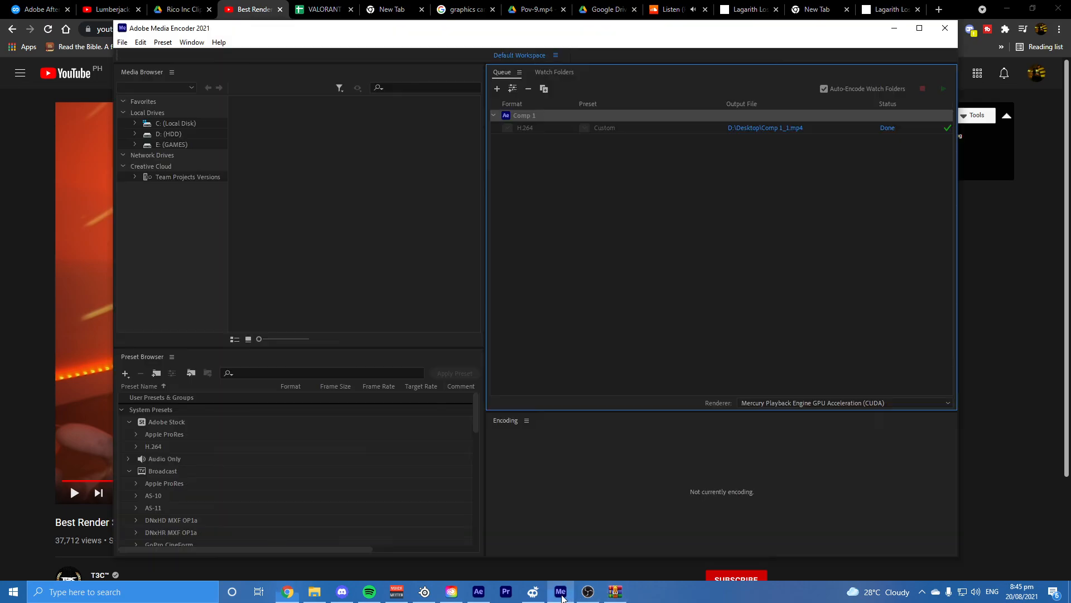
click(561, 592)
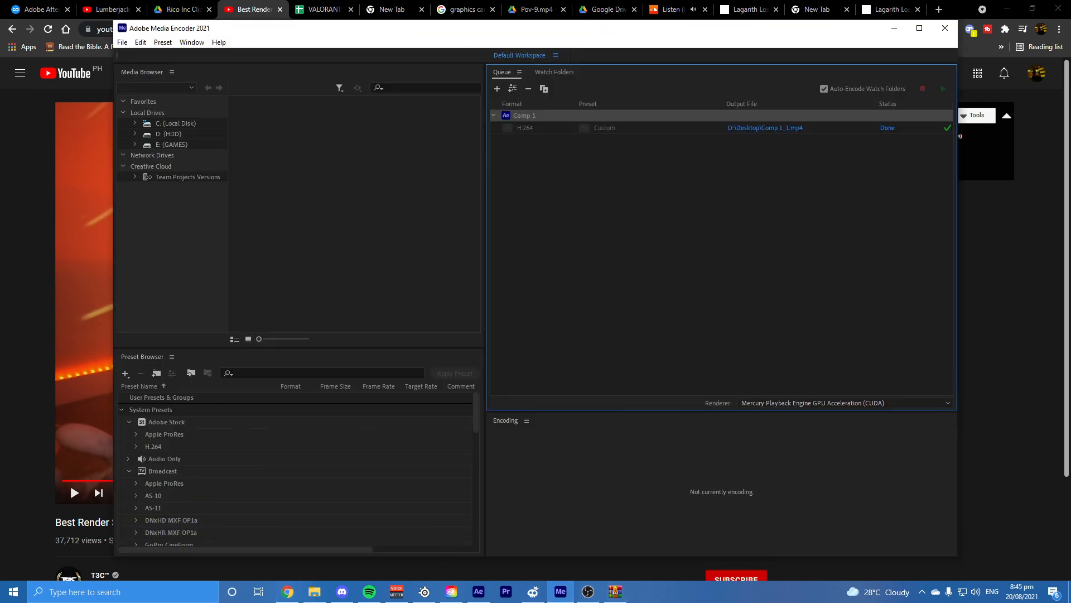